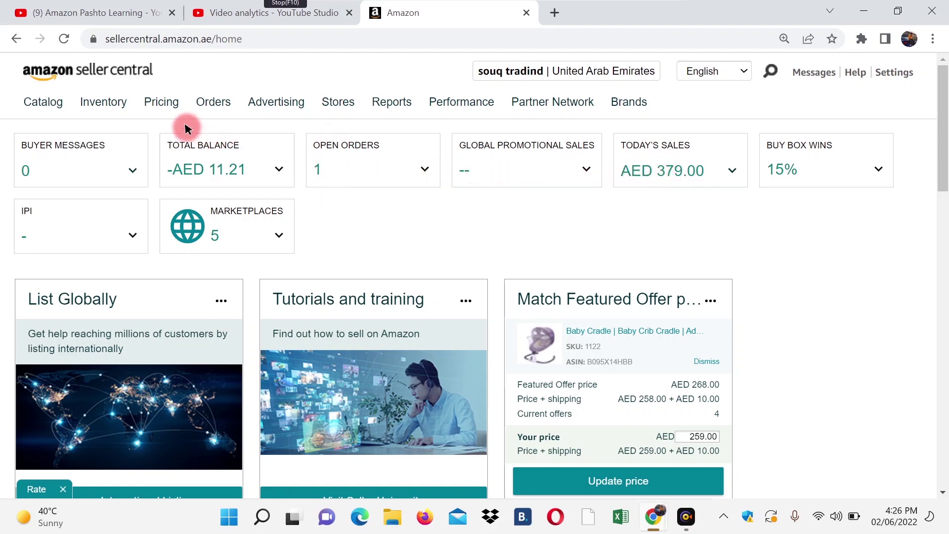
Open the Manage Inventory page and review the listed products with their stock quantities and prices.
mouse_move(199, 96)
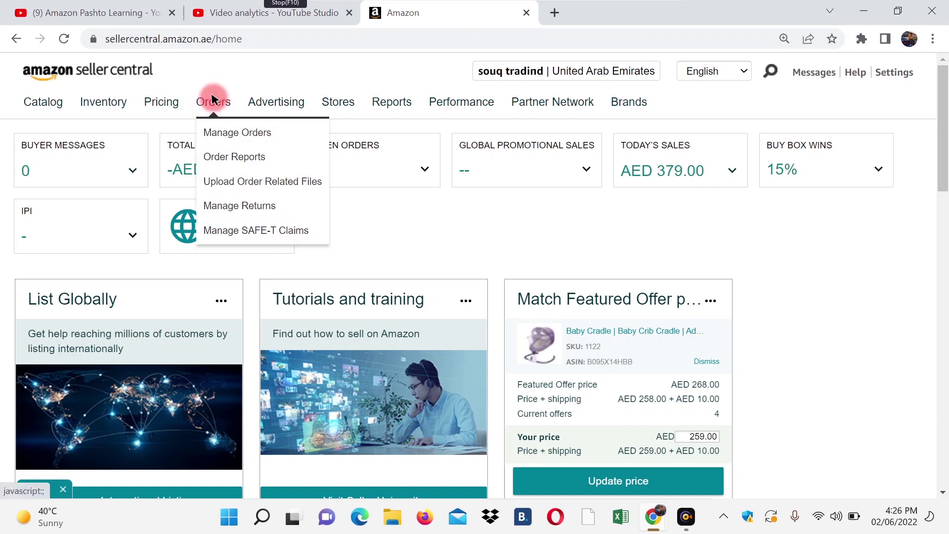
mouse_move(92, 105)
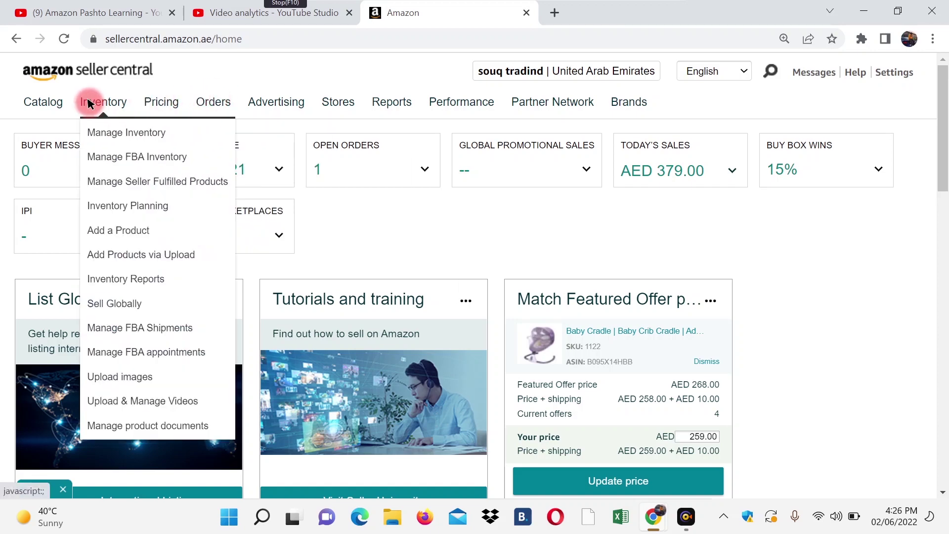
click(113, 133)
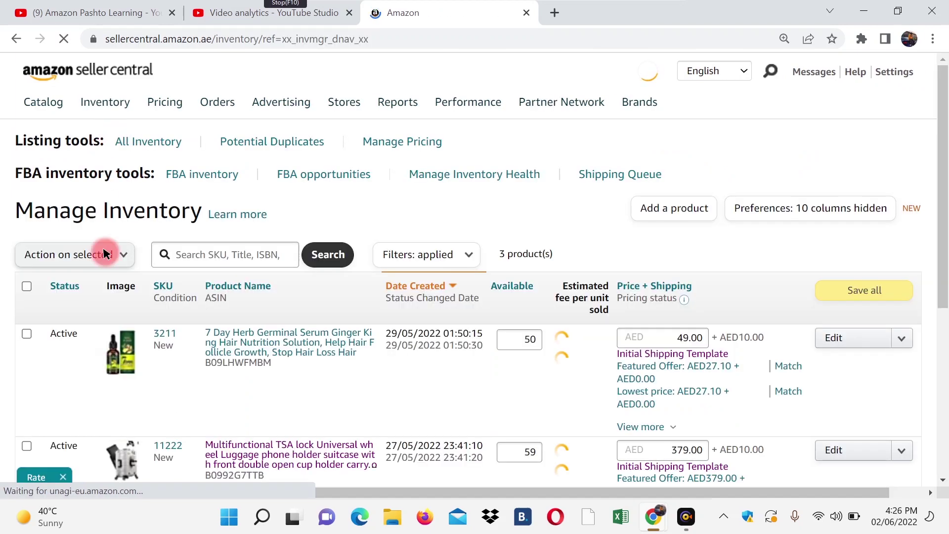
scroll(123, 307, down, 3)
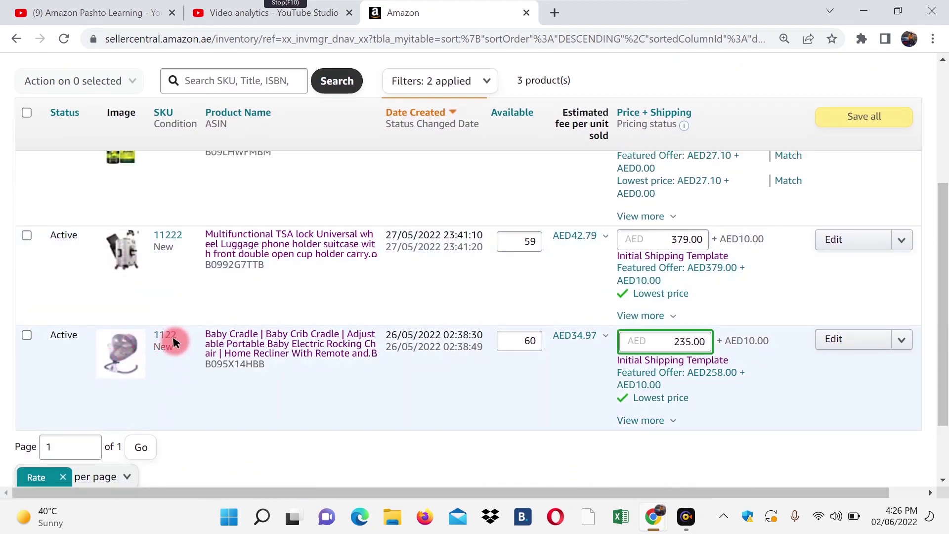
scroll(172, 338, up, 2)
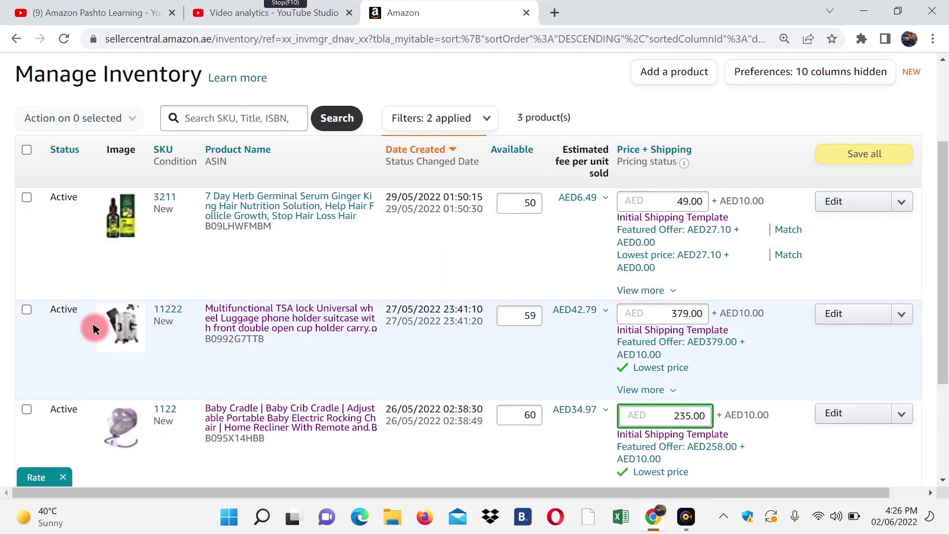
scroll(110, 354, up, 2)
scroll(144, 227, up, 2)
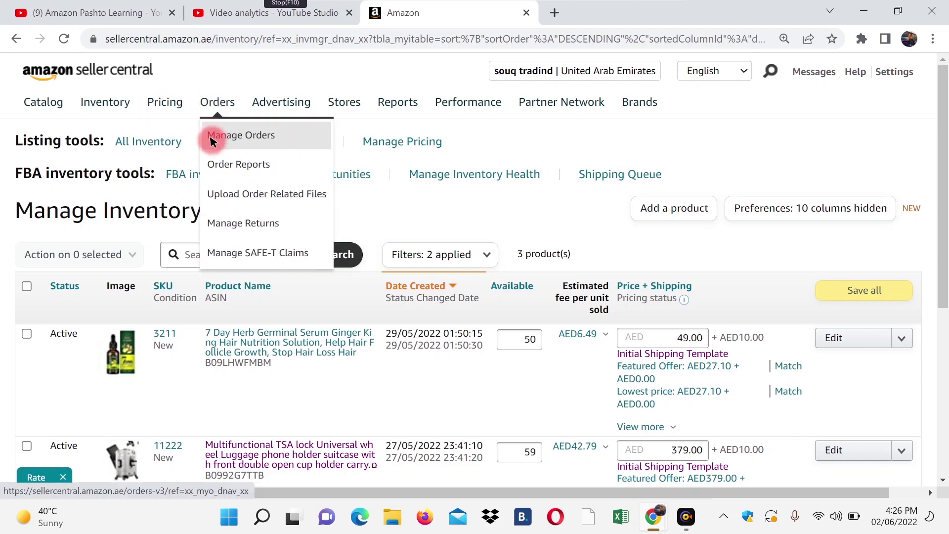
Open Manage Orders and examine the unshipped luggage order's fulfillment method, shipping dates and available actions.
click(220, 137)
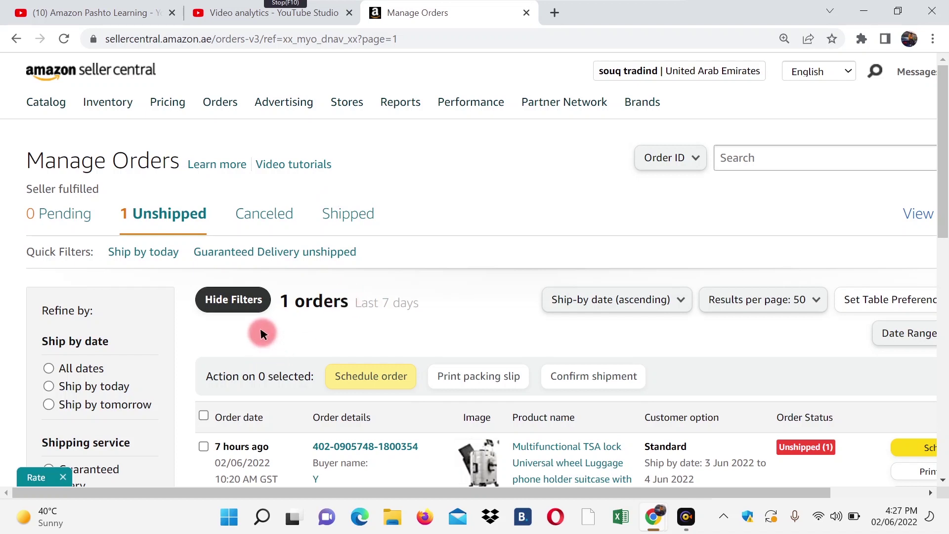
scroll(261, 331, down, 1)
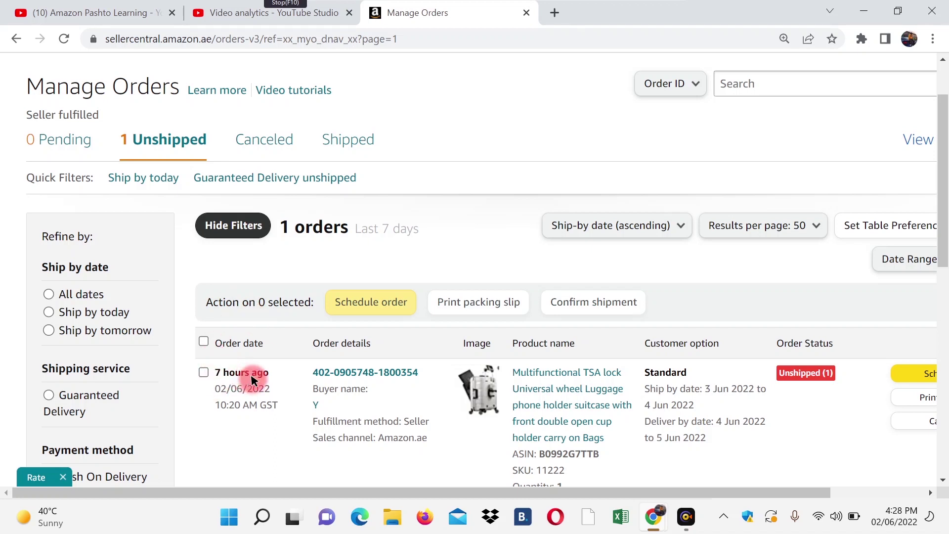
scroll(240, 377, down, 1)
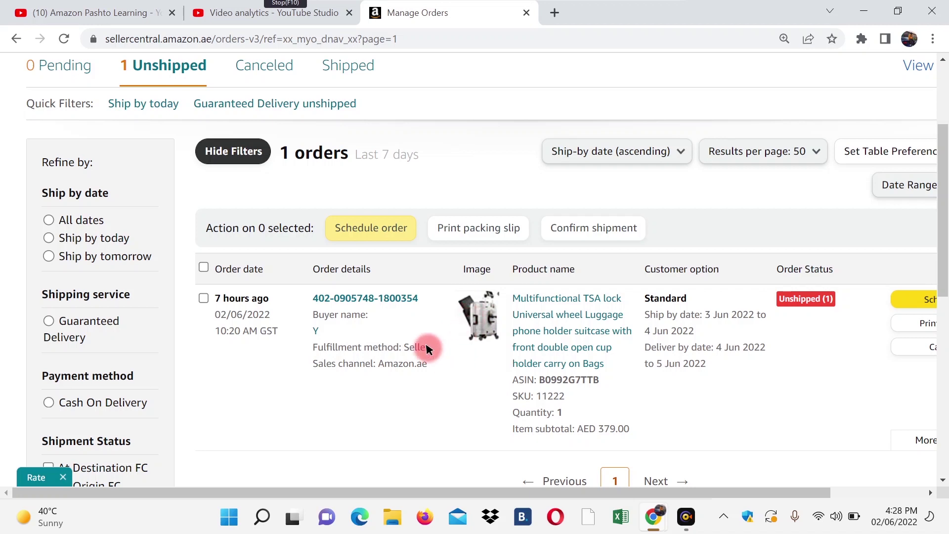
drag(429, 349, 362, 350)
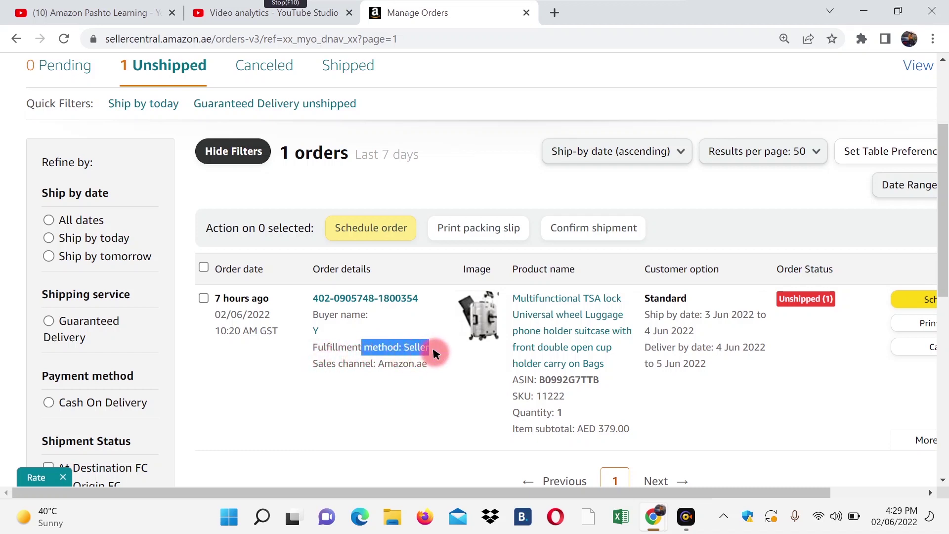
click(382, 350)
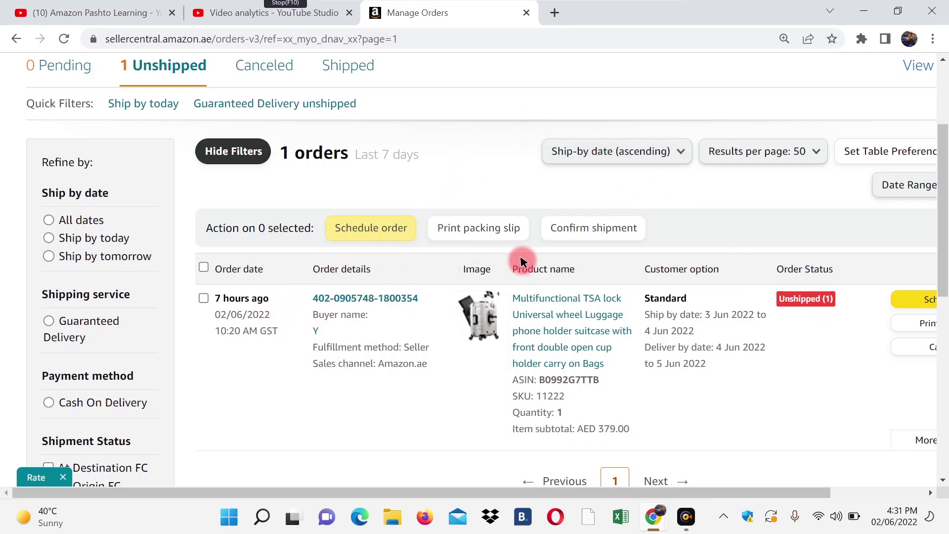
scroll(557, 227, up, 1)
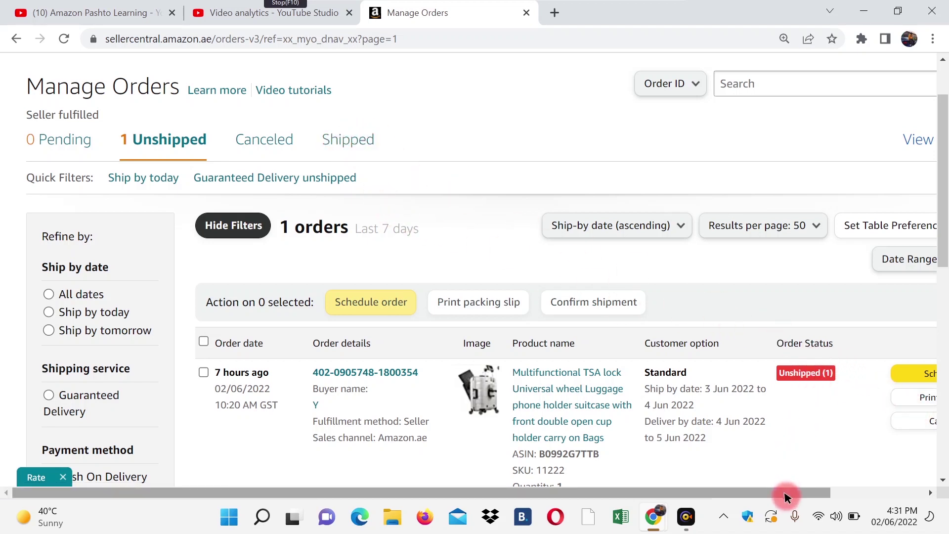
drag(787, 493, 895, 494)
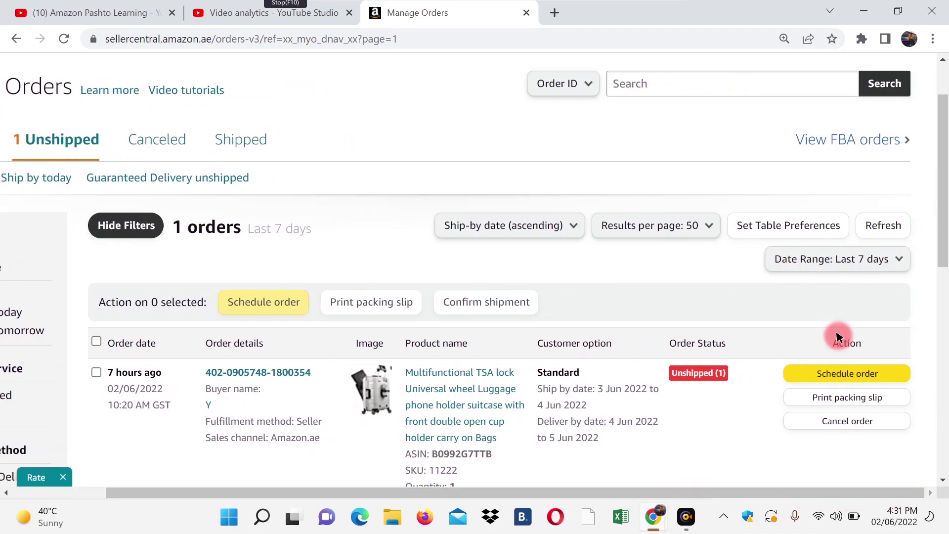
scroll(806, 302, down, 1)
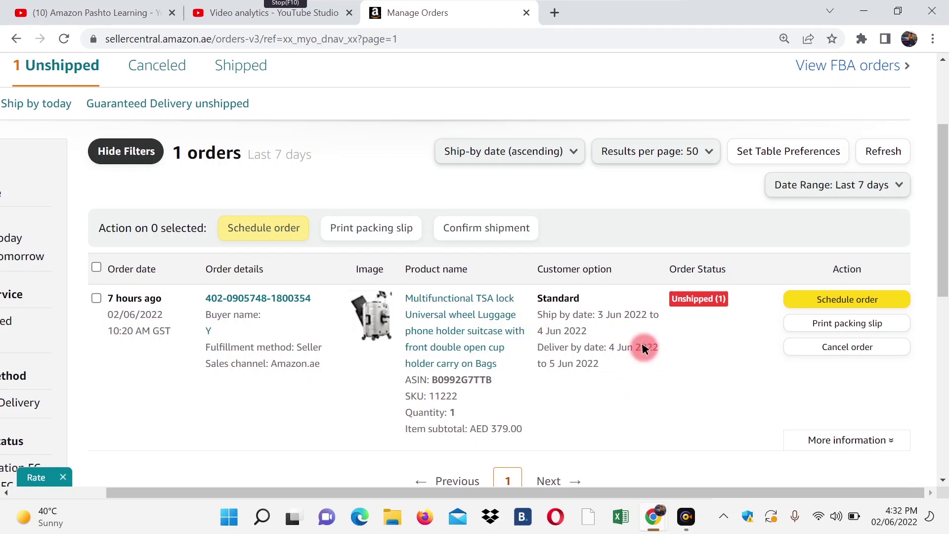
Open Google Images in a new browser tab and search for "amazon packing slip".
click(555, 15)
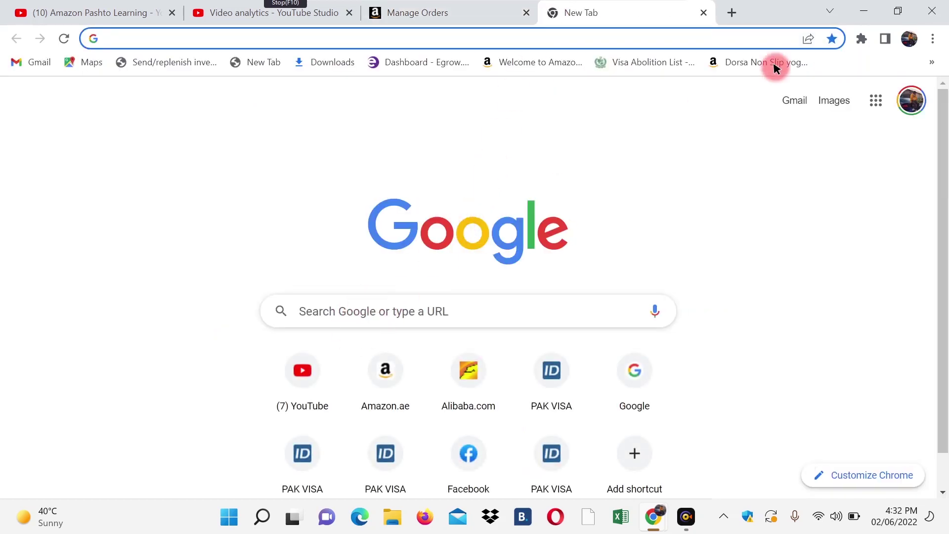
click(828, 98)
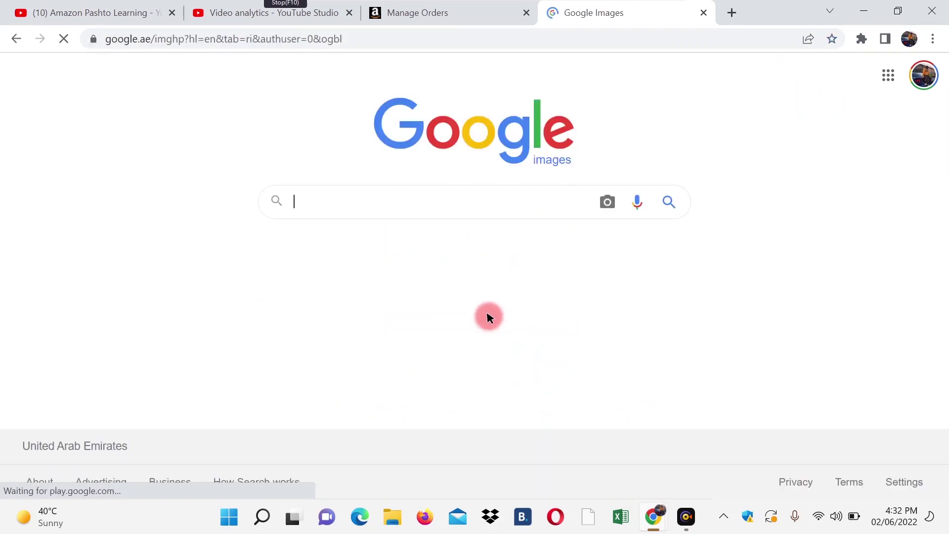
text(AMAZ)
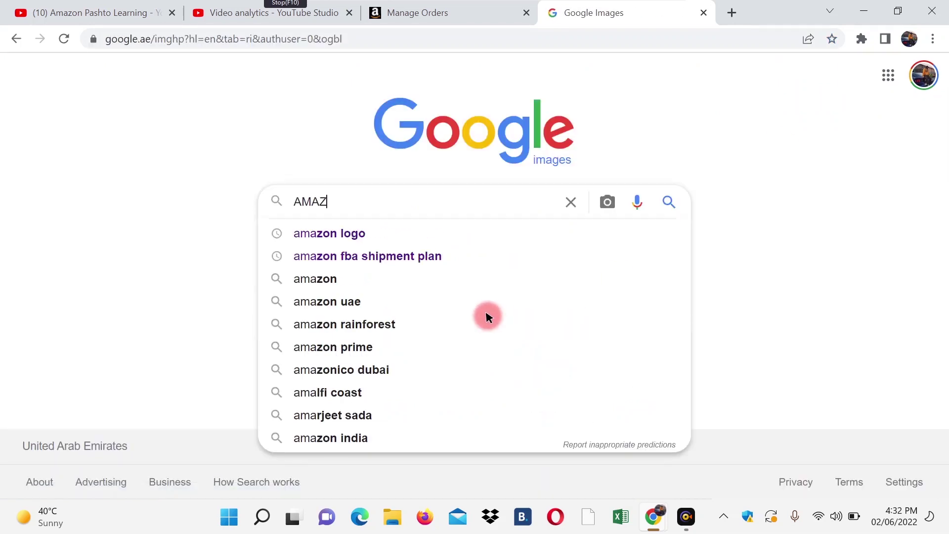
text(ON PACKING SLI)
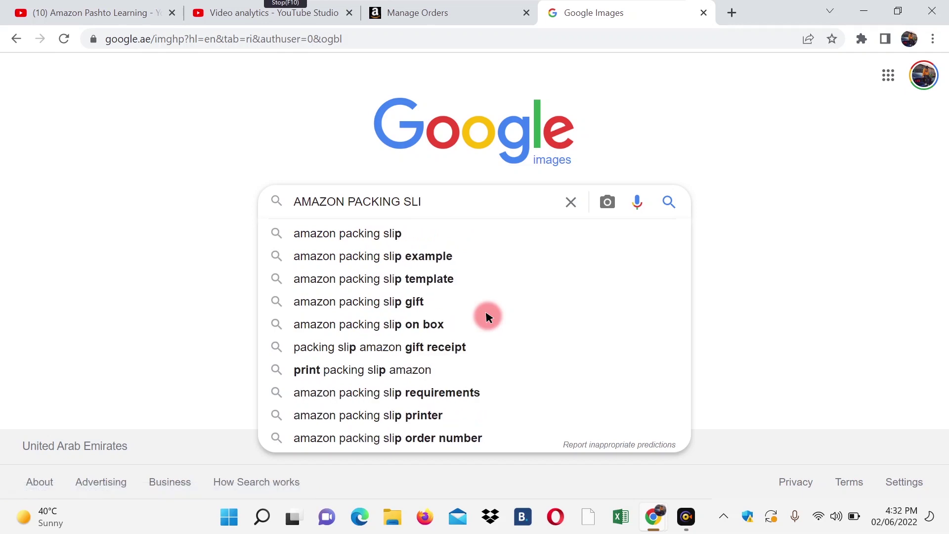
key(Down)
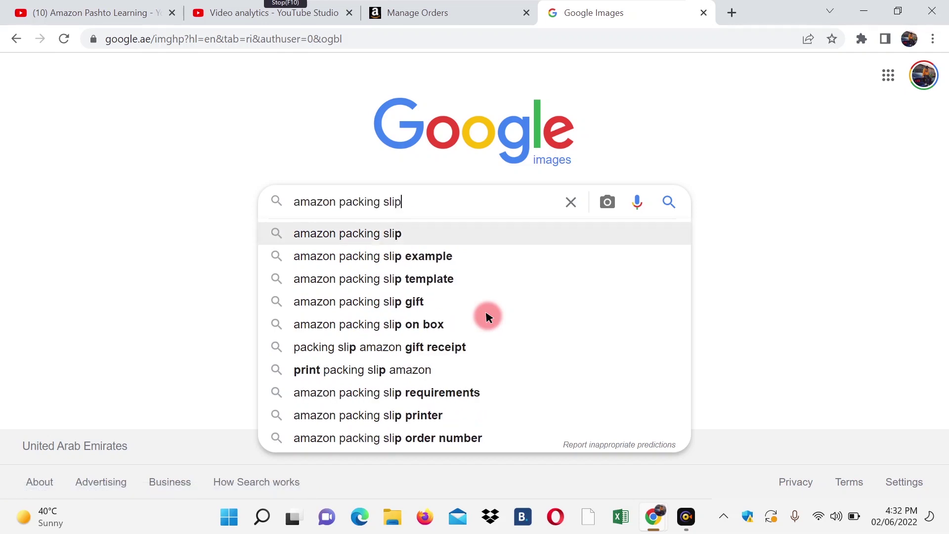
key(Return)
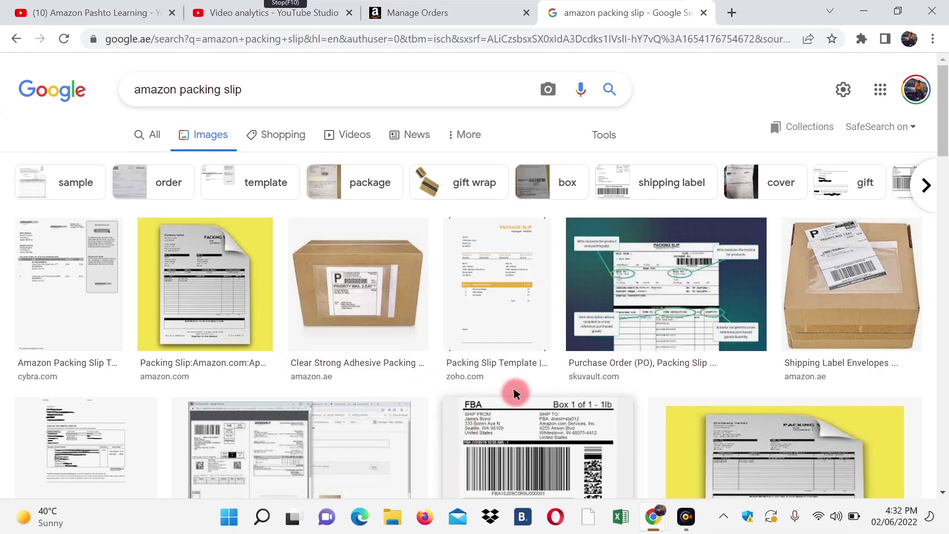
Browse the image results for examples of packing slips and labels attached to boxes.
scroll(643, 296, down, 3)
click(759, 322)
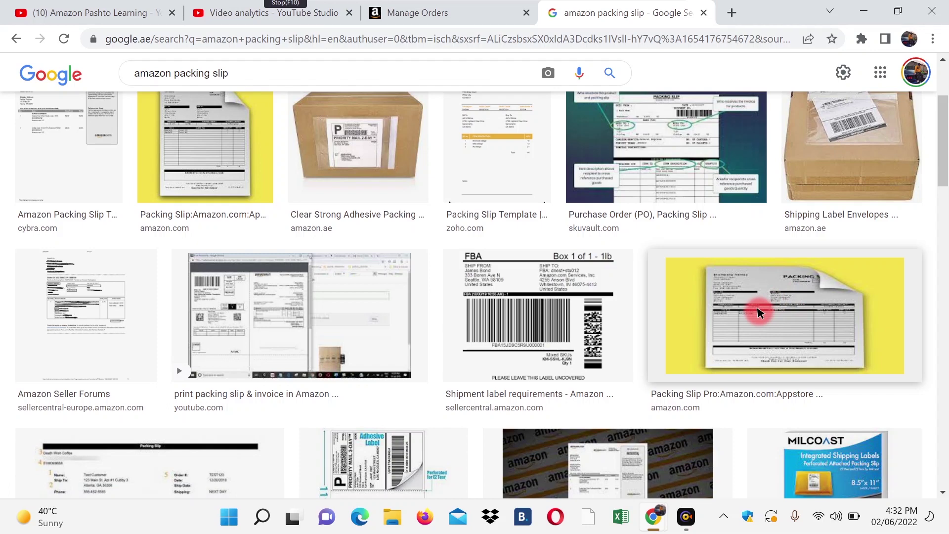
scroll(509, 165, up, 3)
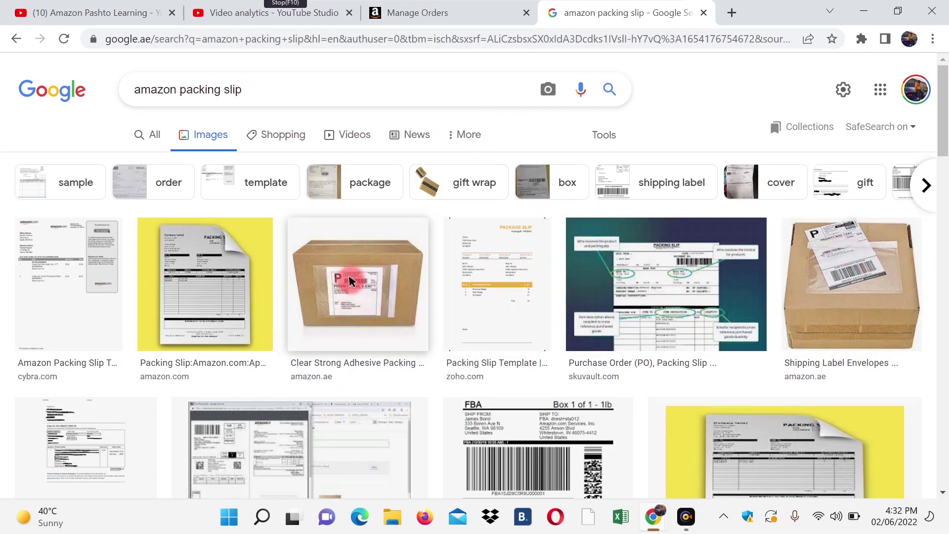
scroll(341, 300, down, 4)
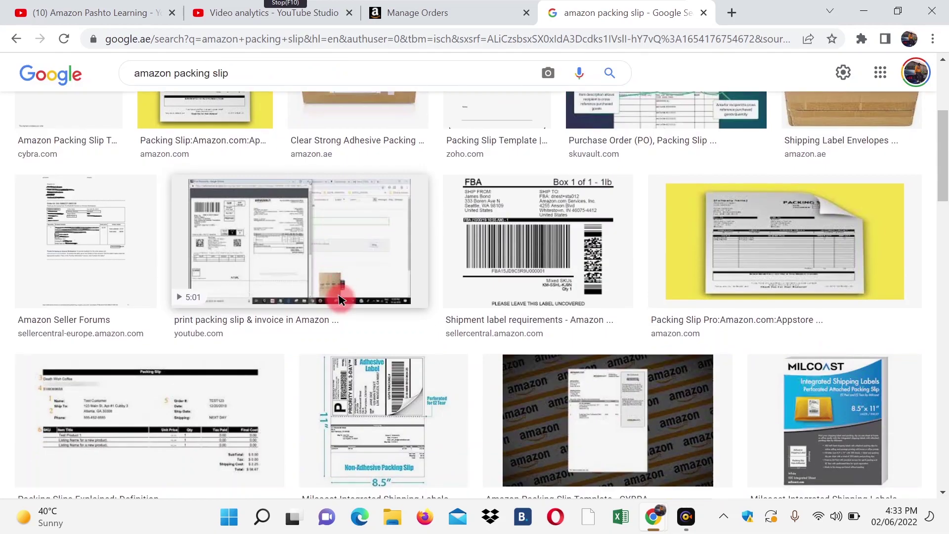
scroll(341, 299, down, 1)
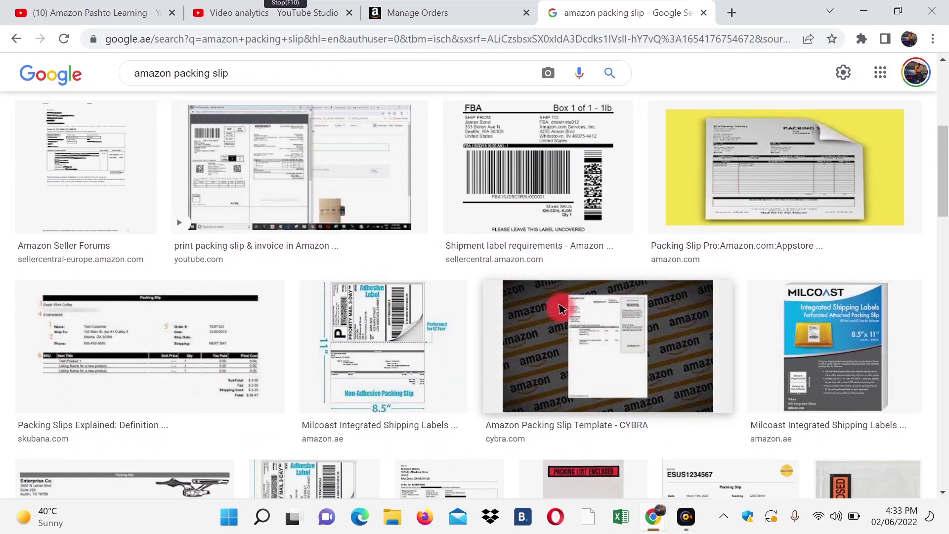
scroll(561, 308, up, 5)
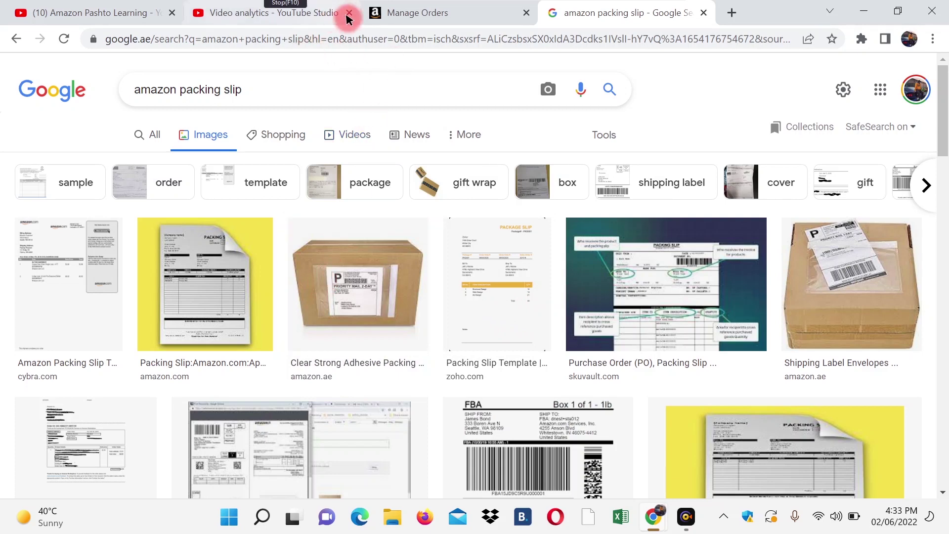
Return to Manage Orders, select the unshipped luggage order and open its handover scheduling page to the weight and dimensions.
click(408, 12)
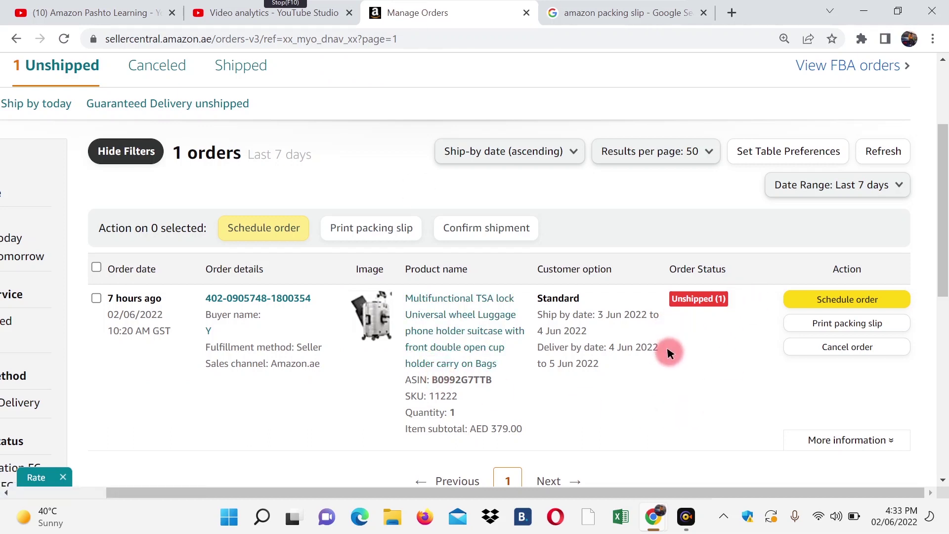
scroll(670, 353, up, 2)
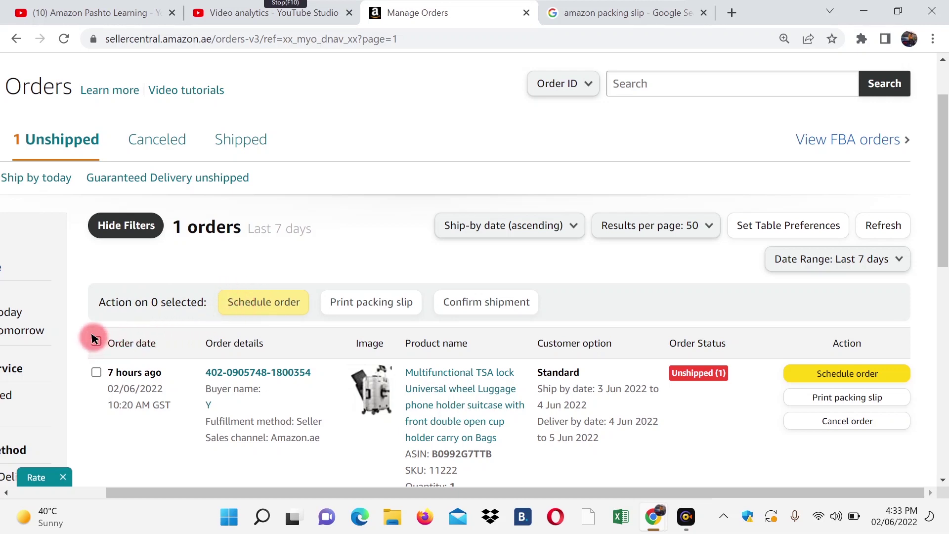
click(97, 371)
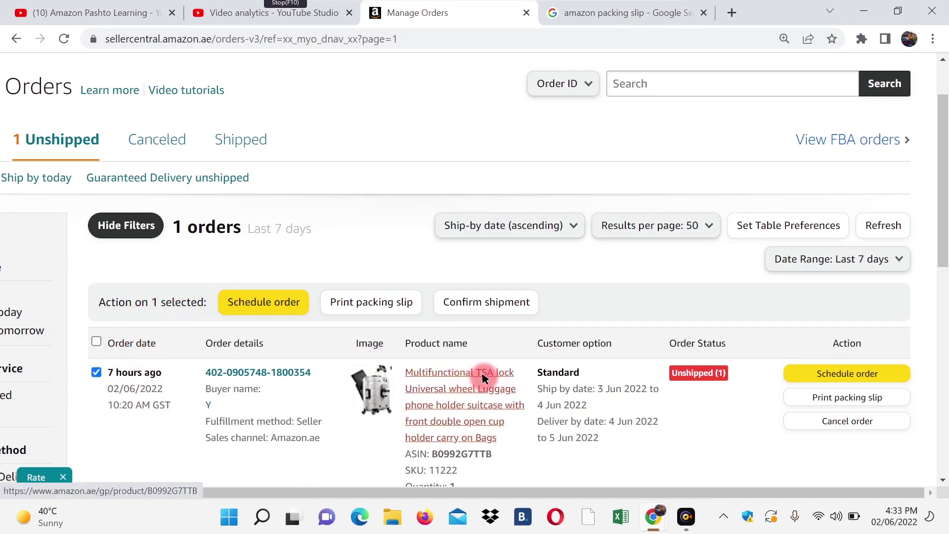
scroll(688, 366, down, 1)
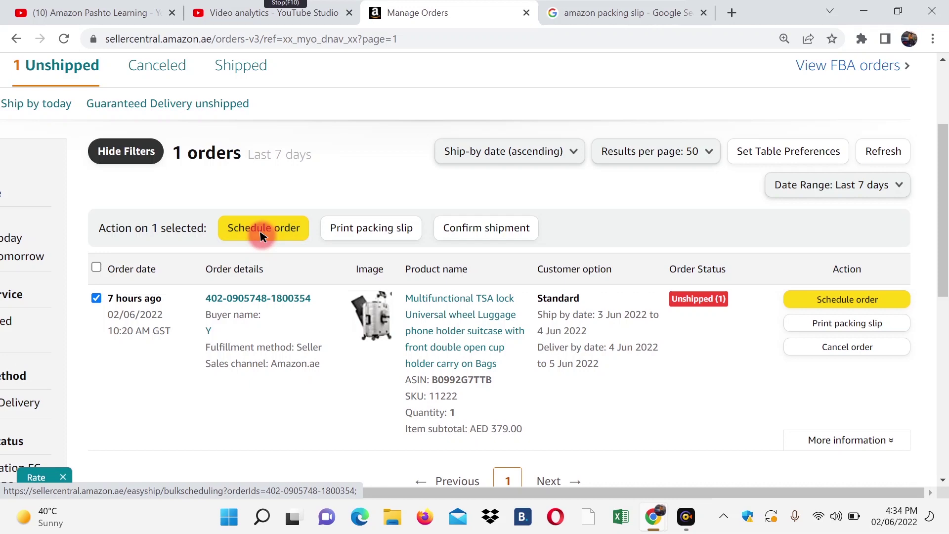
click(261, 233)
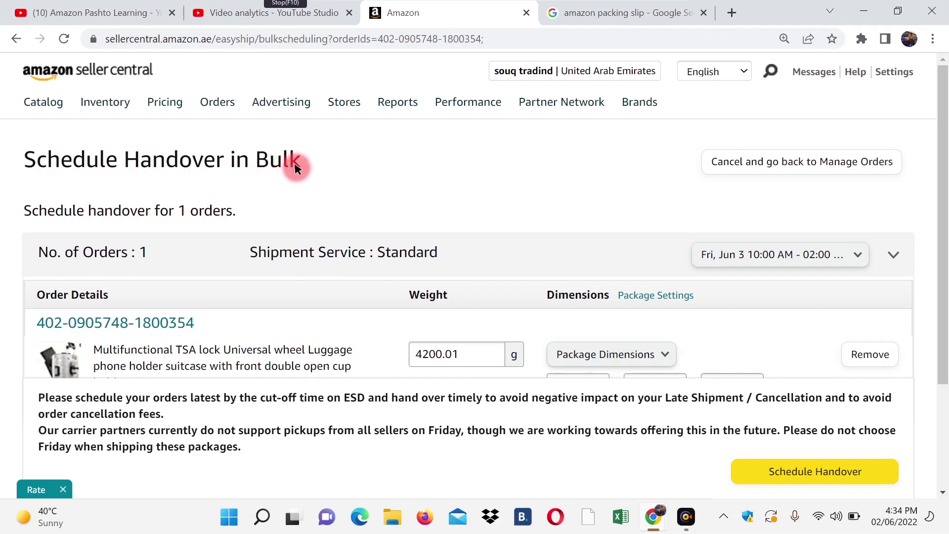
scroll(277, 280, down, 1)
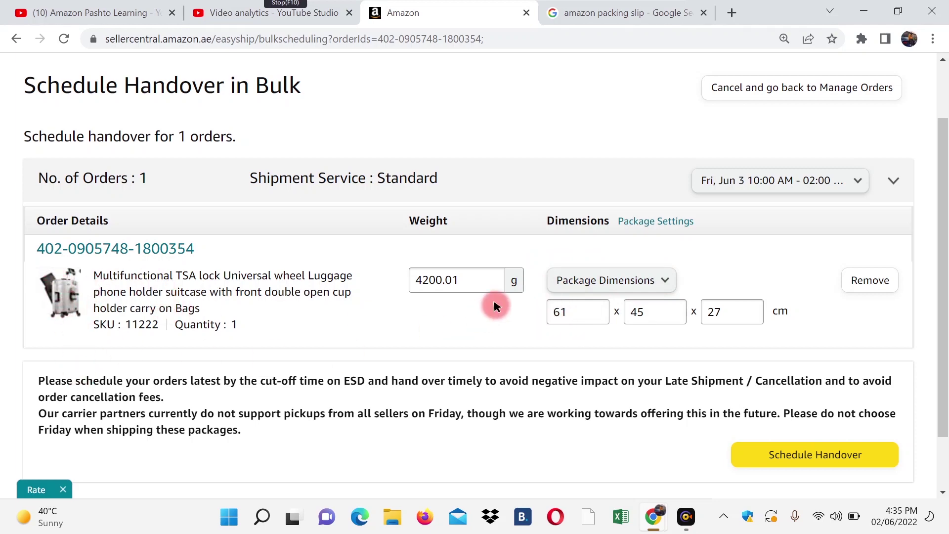
Search Google Images for "PACKGE DIMENSION" in place of the packing slip query.
click(661, 14)
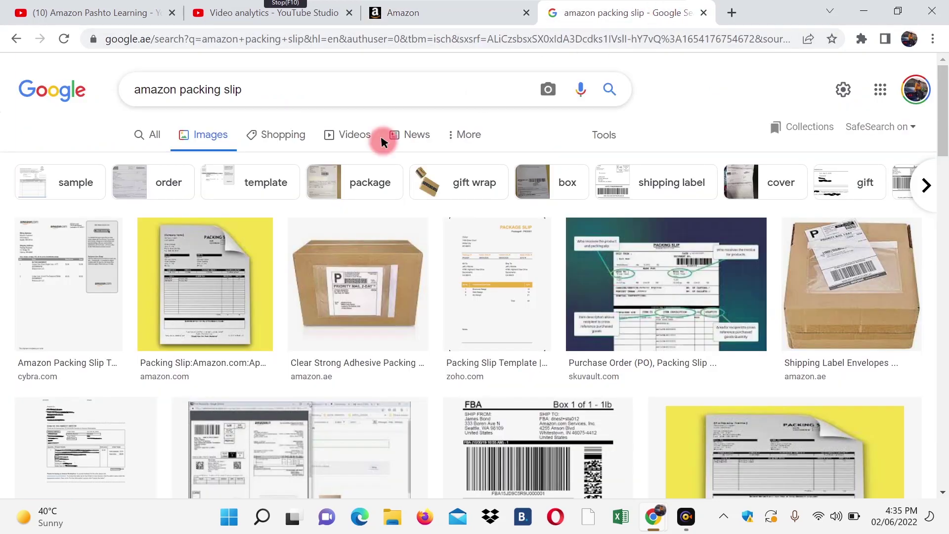
drag(250, 88, 1, 92)
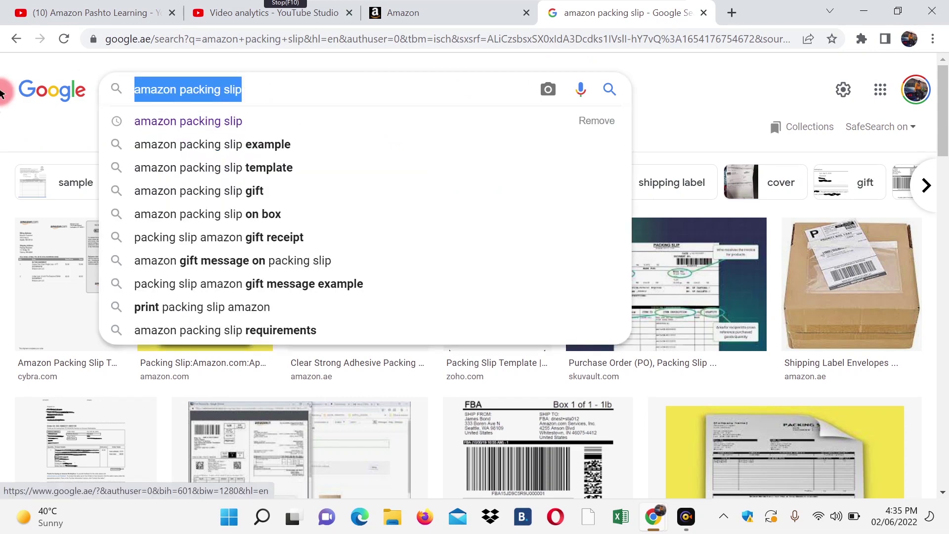
text(PACKGE D)
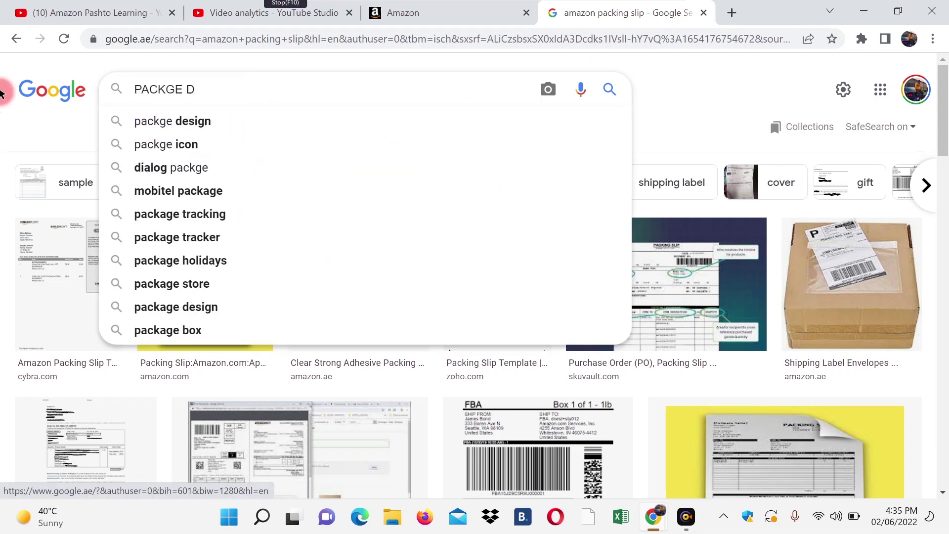
text(II)
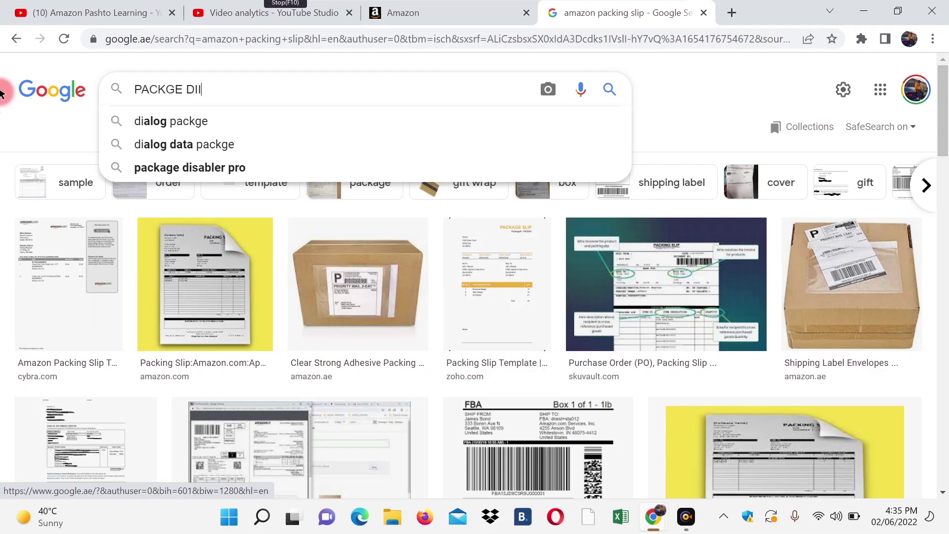
text(M)
key(BackSpace)
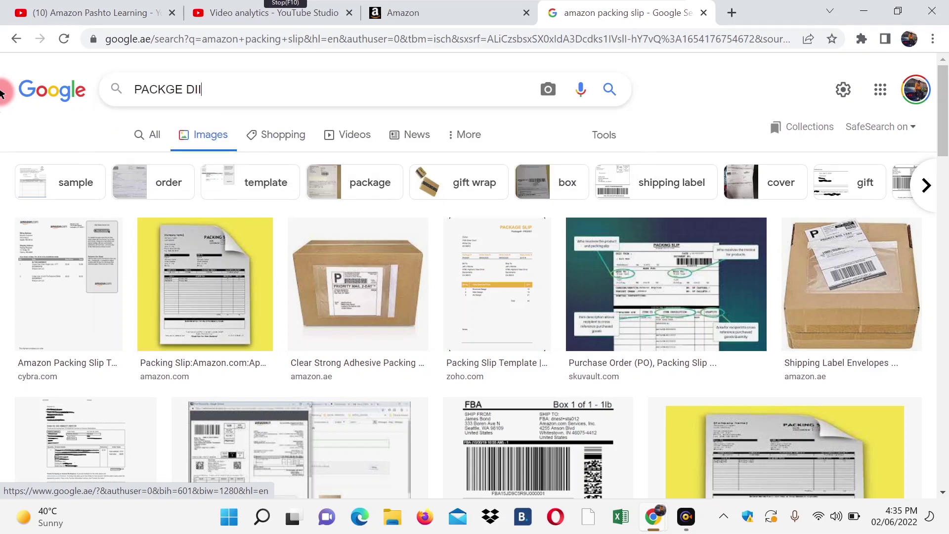
text(MENSION)
key(Return)
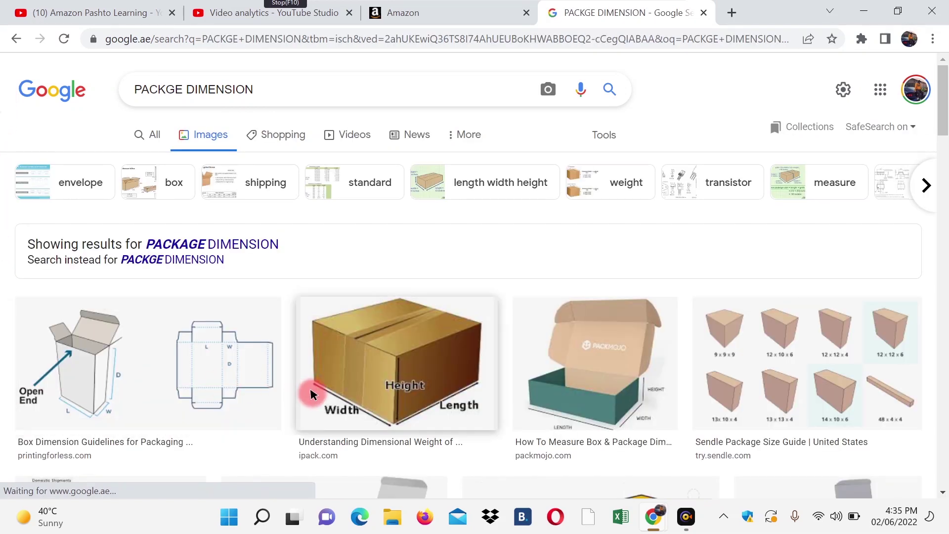
Open the ShippingEasy diagram of package height, width and length, and examine the size charts in its source article.
scroll(311, 394, down, 1)
scroll(310, 394, down, 2)
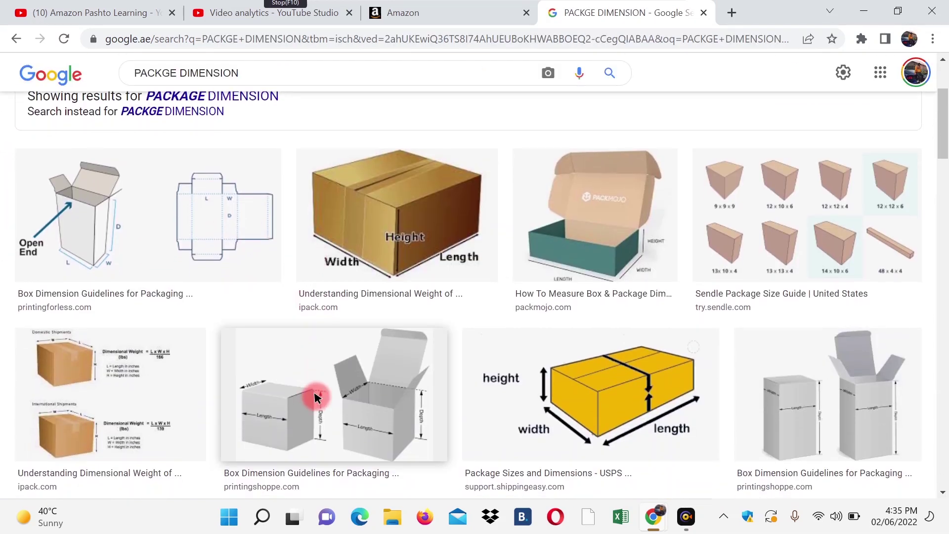
scroll(358, 376, down, 2)
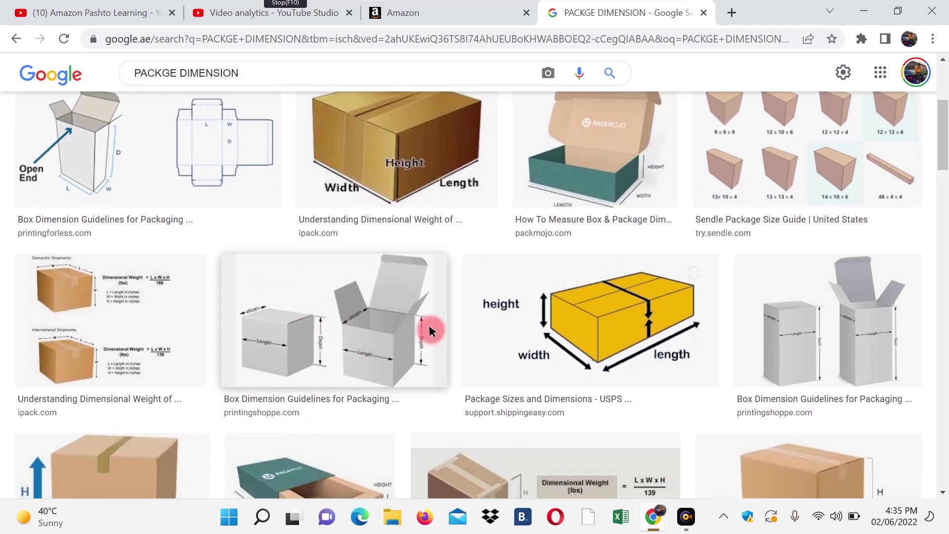
click(596, 320)
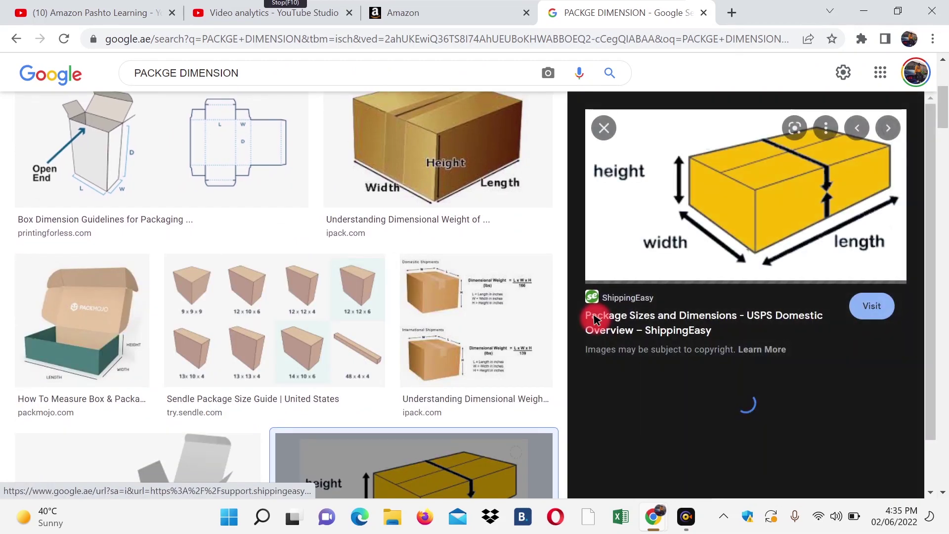
click(758, 197)
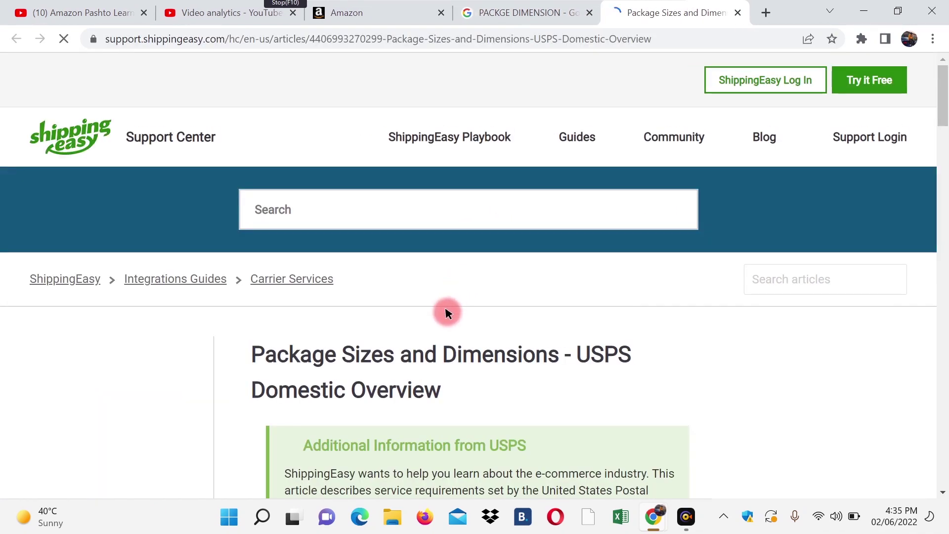
scroll(447, 312, down, 15)
scroll(453, 321, down, 20)
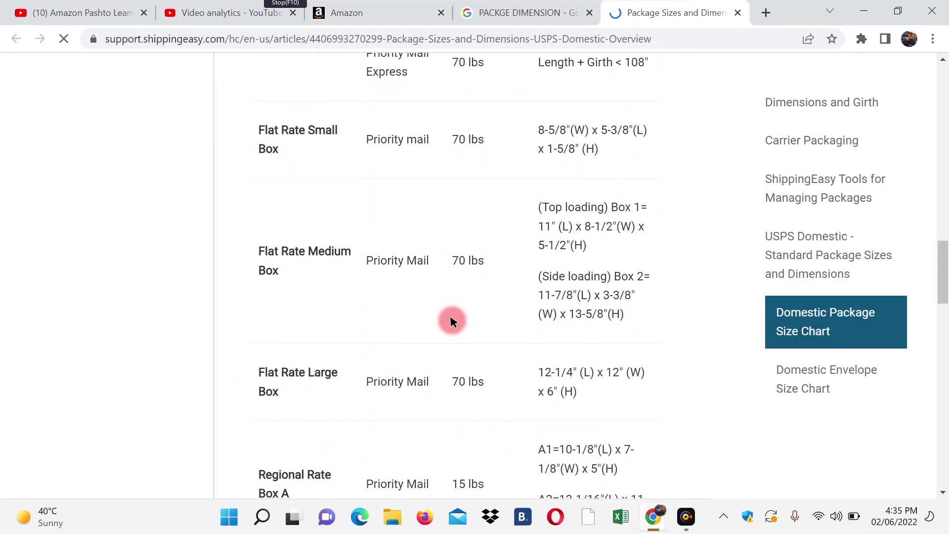
scroll(453, 321, up, 20)
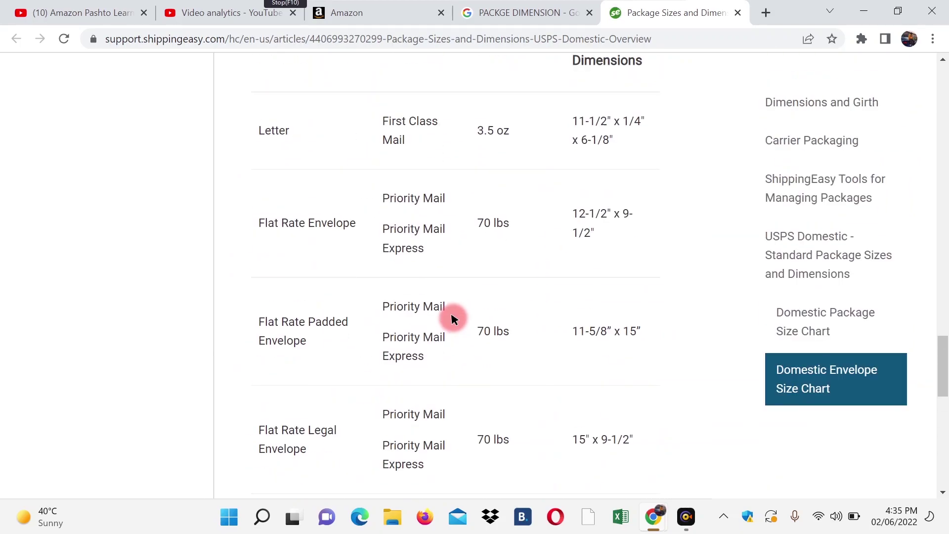
scroll(451, 271, up, 3)
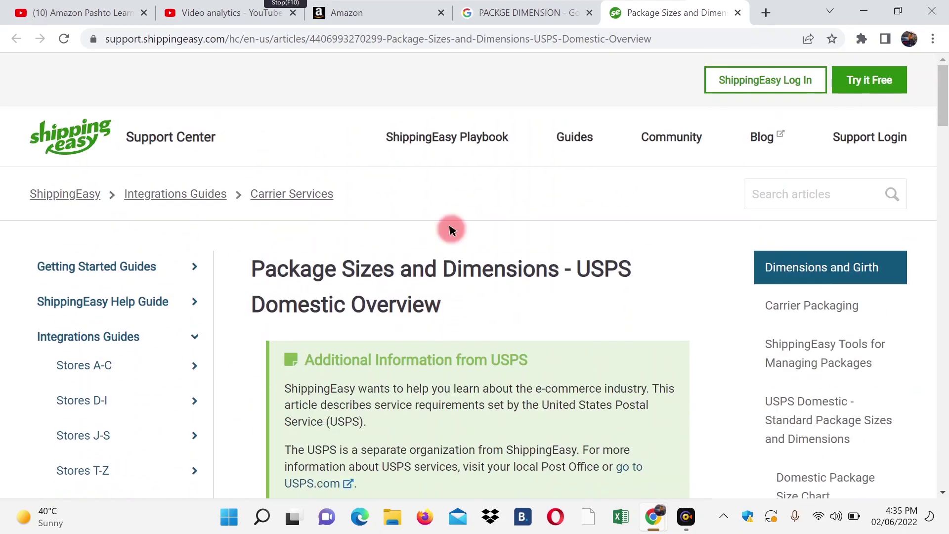
Review the box dimension diagram and check it against the luggage order's weight and package dimensions on the handover page.
click(519, 10)
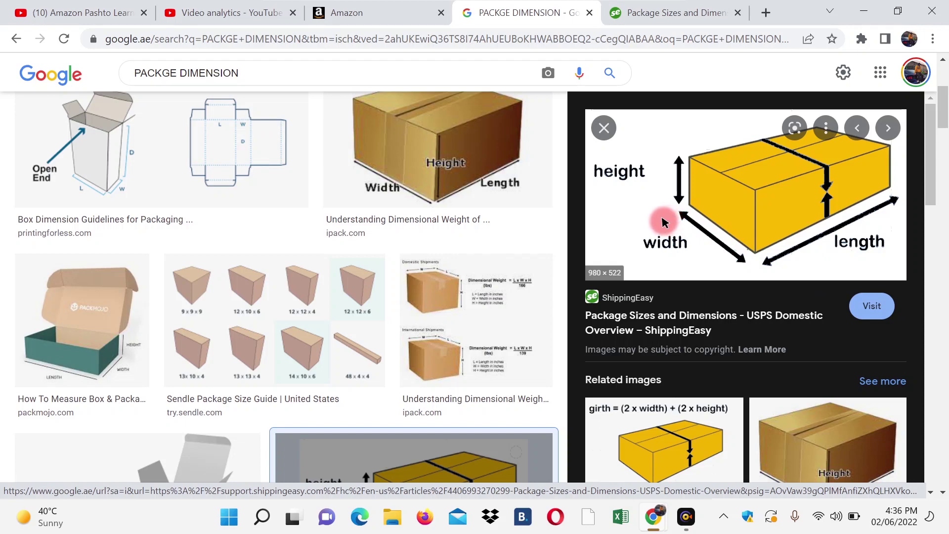
click(386, 15)
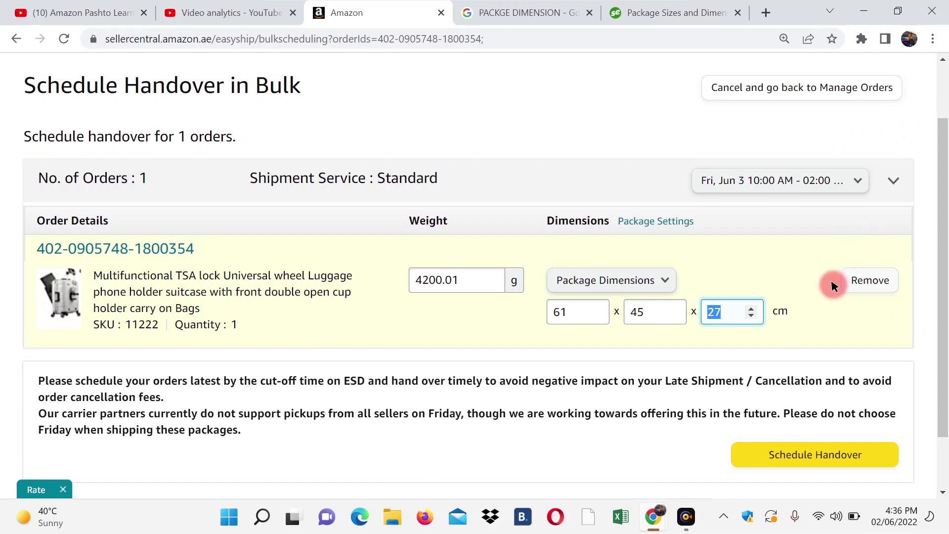
click(660, 279)
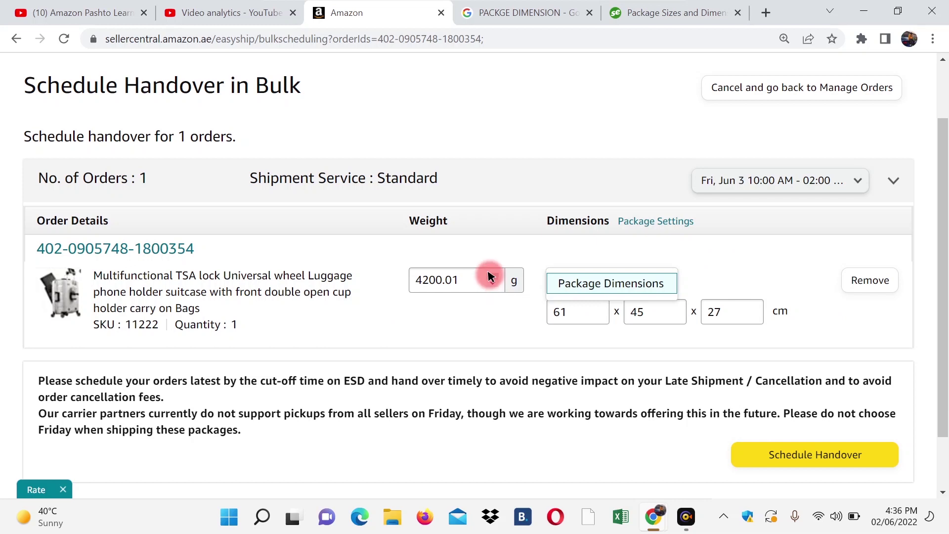
click(416, 281)
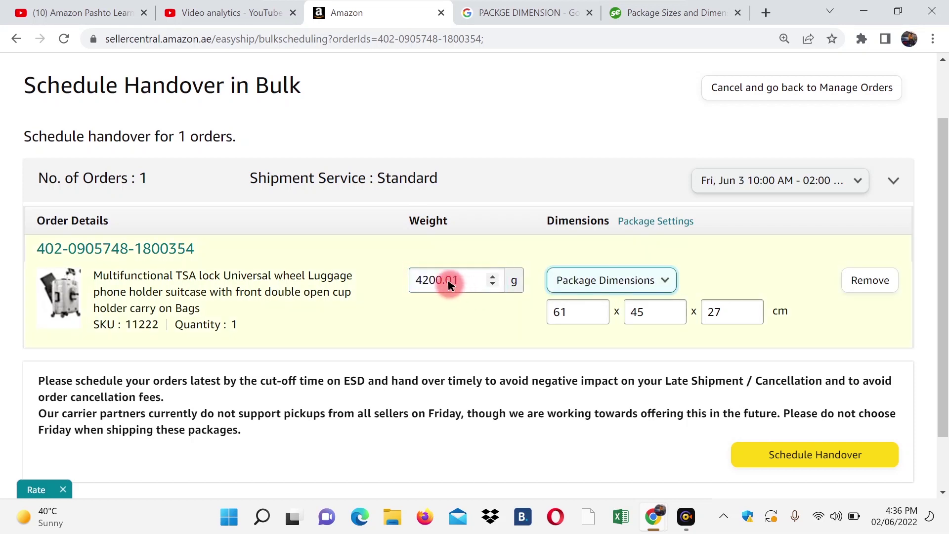
click(424, 321)
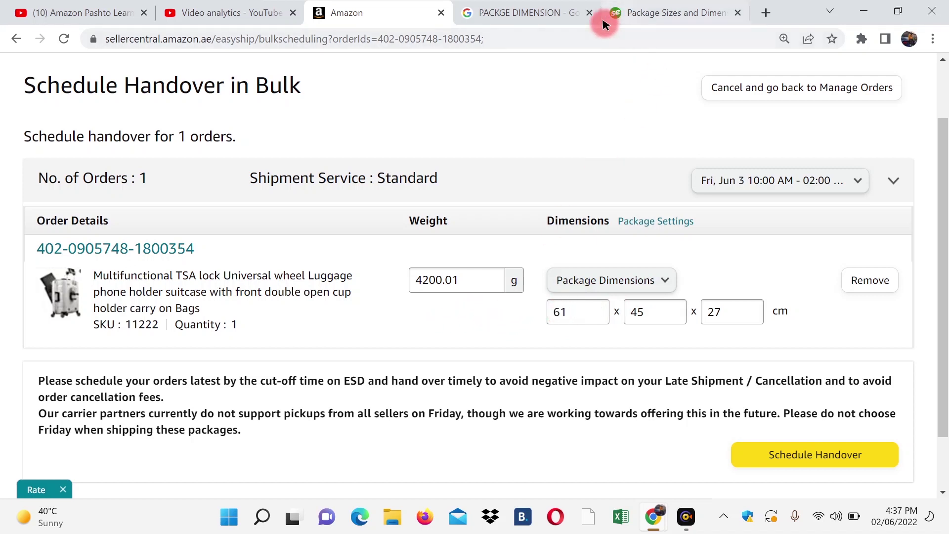
Replace the ShippingEasy article with Google Images, ready for a new search.
click(536, 9)
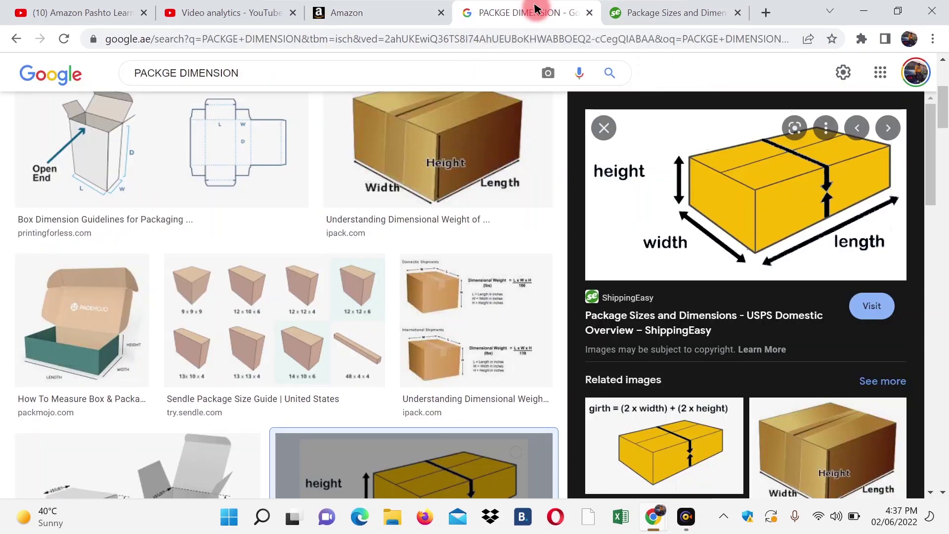
click(645, 16)
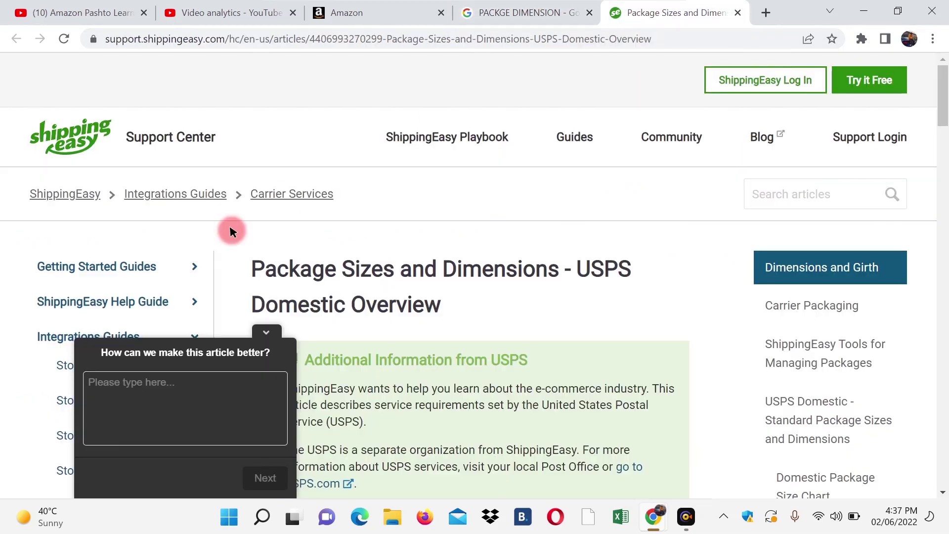
click(385, 38)
text(google.com)
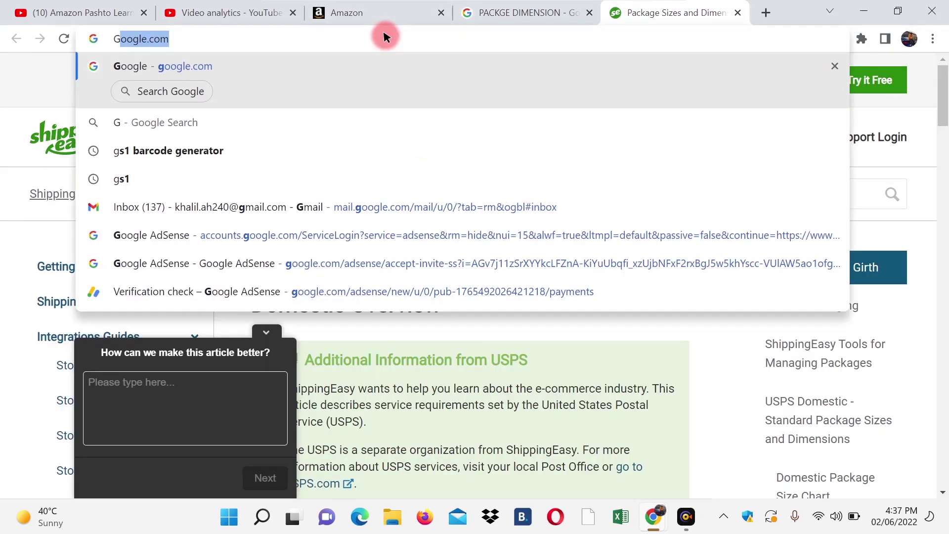
key(Return)
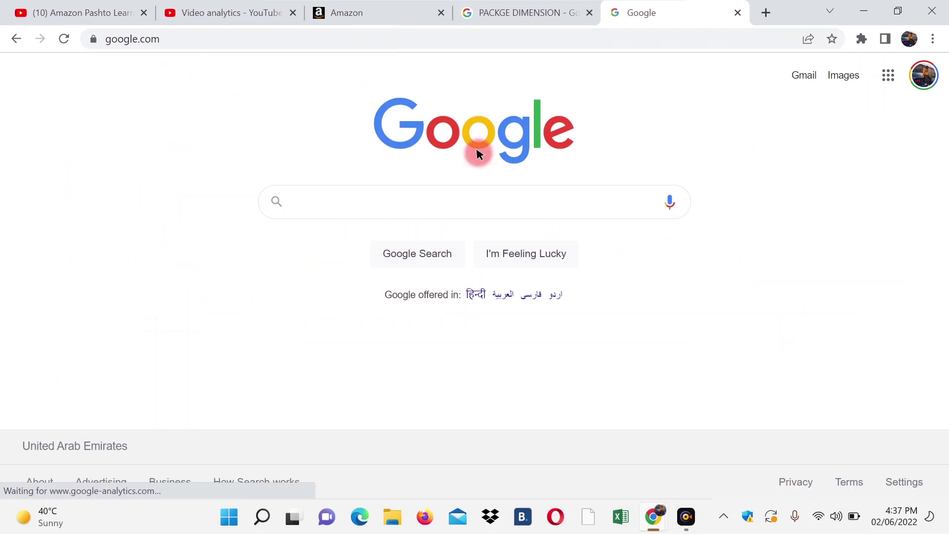
click(834, 78)
click(400, 205)
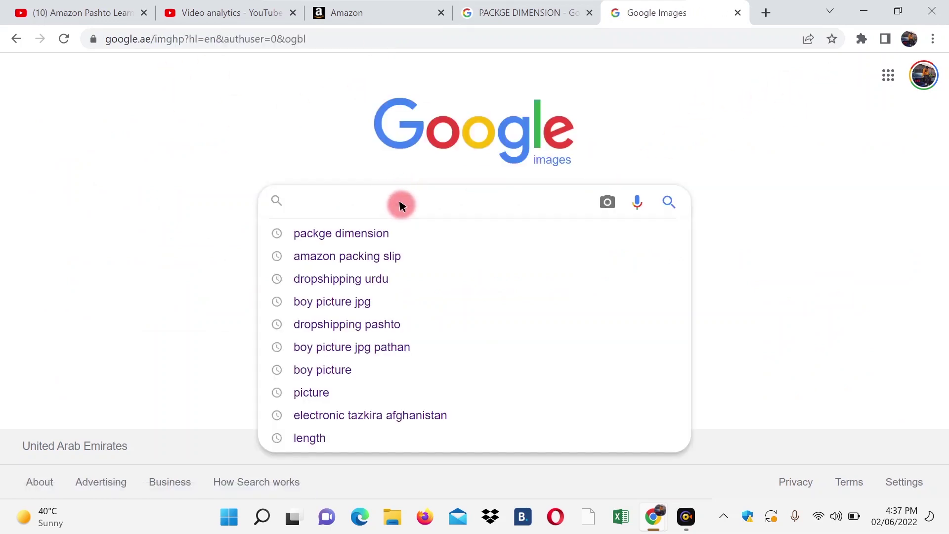
Search Google Images for "LUXURY BAG" and browse the results for a travel case.
text(LUXY)
key(BackSpace)
text(U)
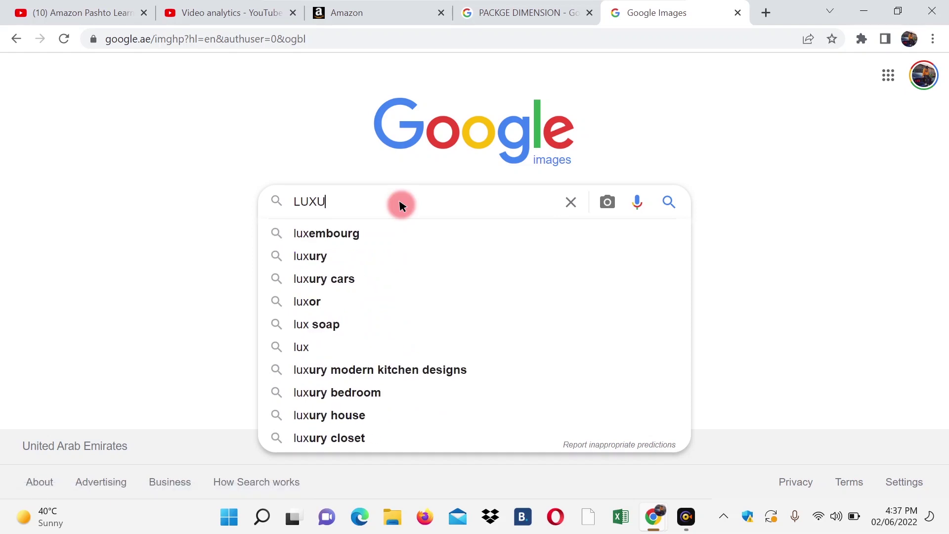
text(RY TROV)
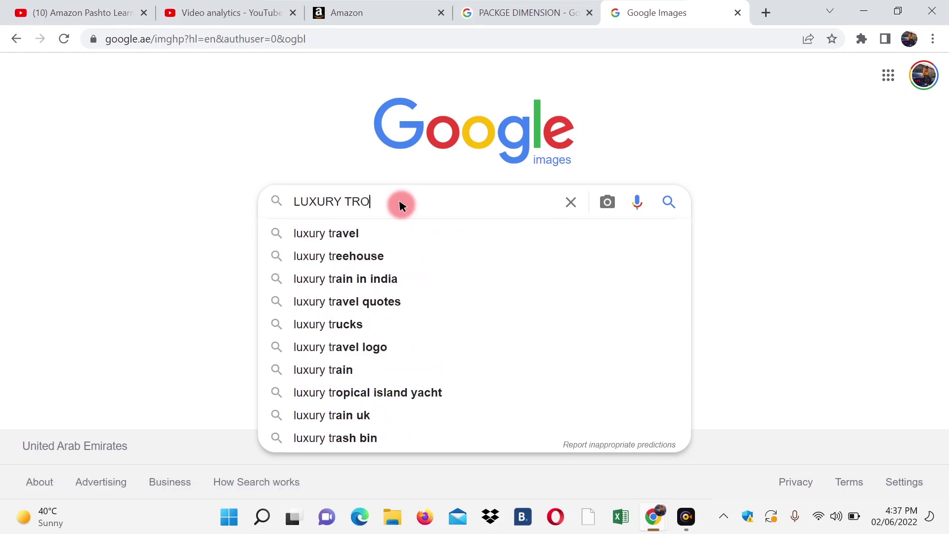
key(BackSpace)
key(BackSpace)
key(BackSpace)
key(BackSpace)
text(BAG)
key(Return)
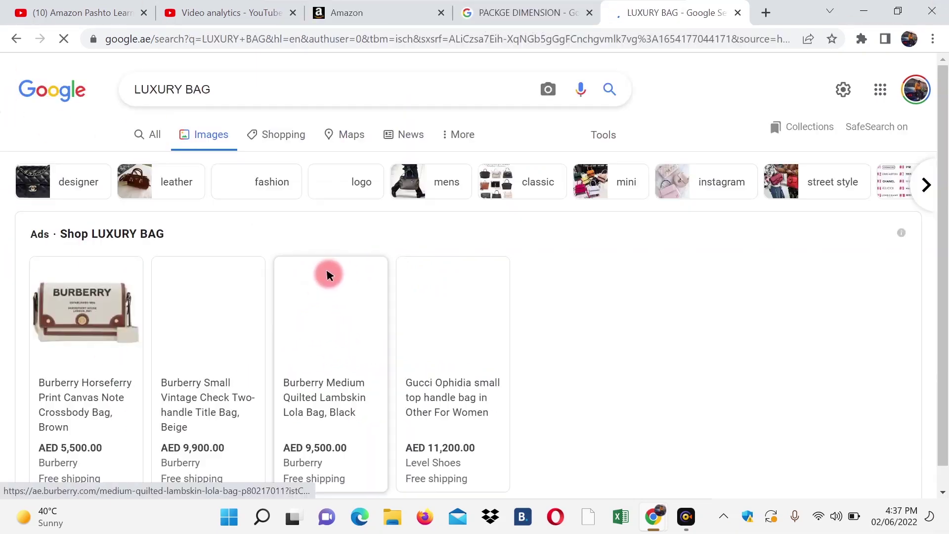
scroll(326, 265, down, 8)
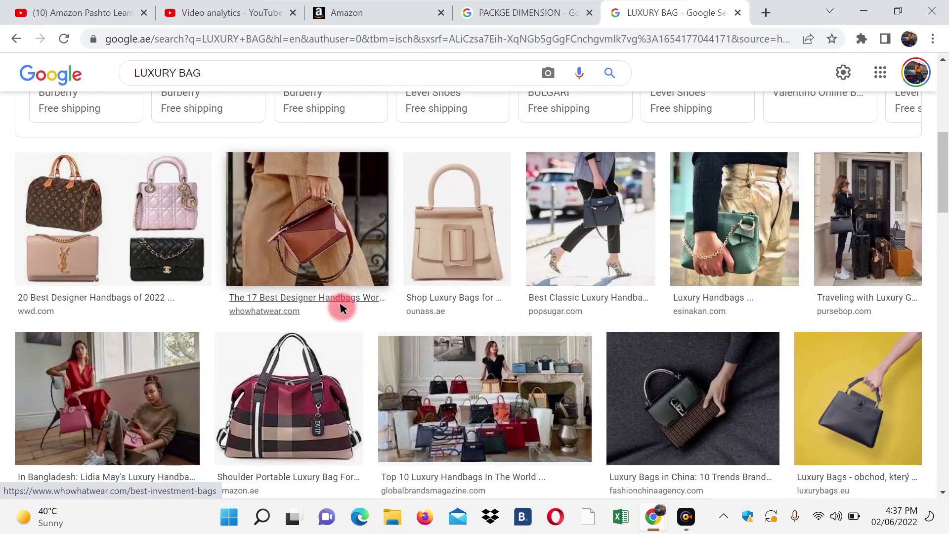
scroll(339, 307, down, 15)
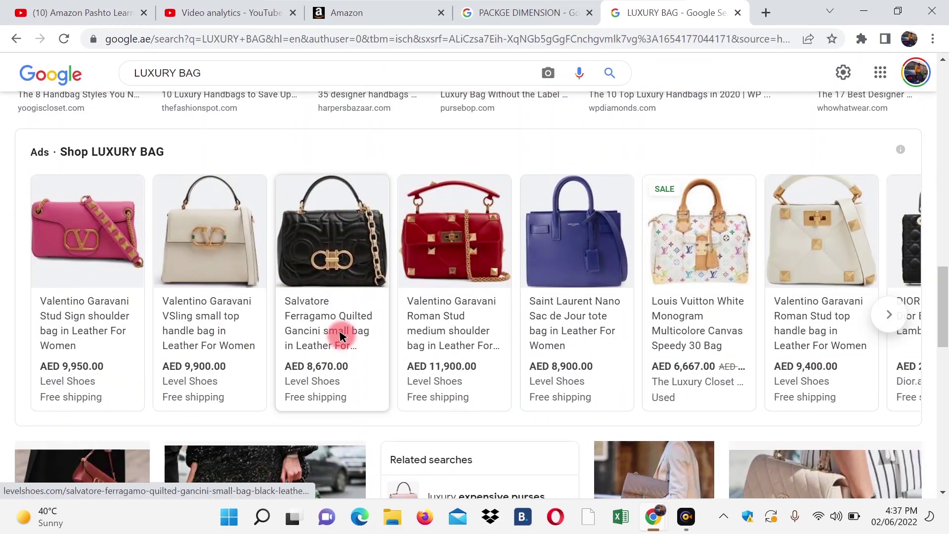
Change the Google Images query to "LUXURY SUITCASE" and run the search.
scroll(340, 391, up, 20)
click(257, 66)
key(BackSpace)
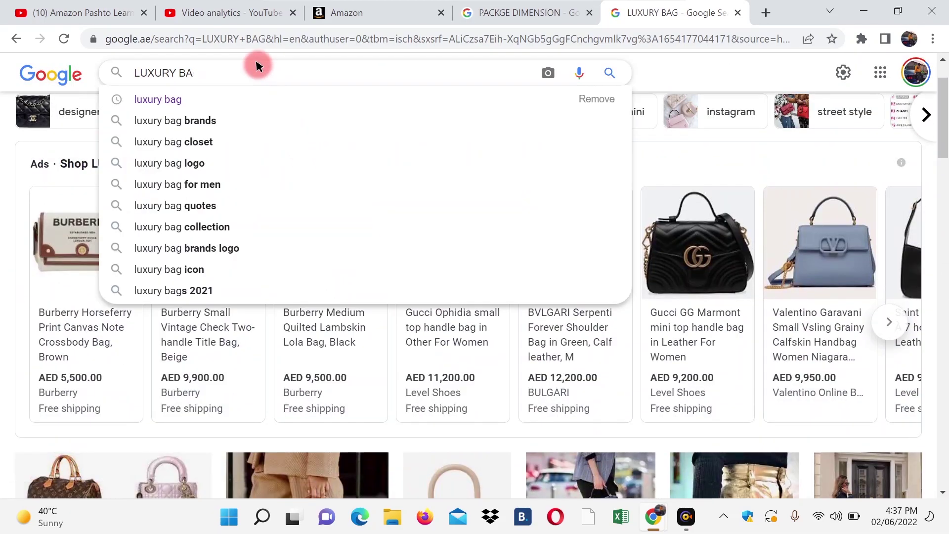
text(SU)
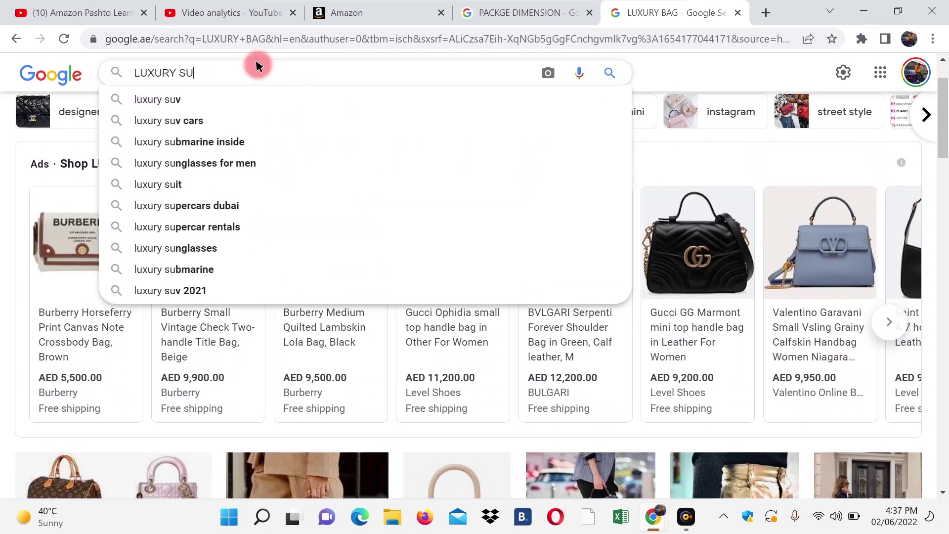
text(ITCASE)
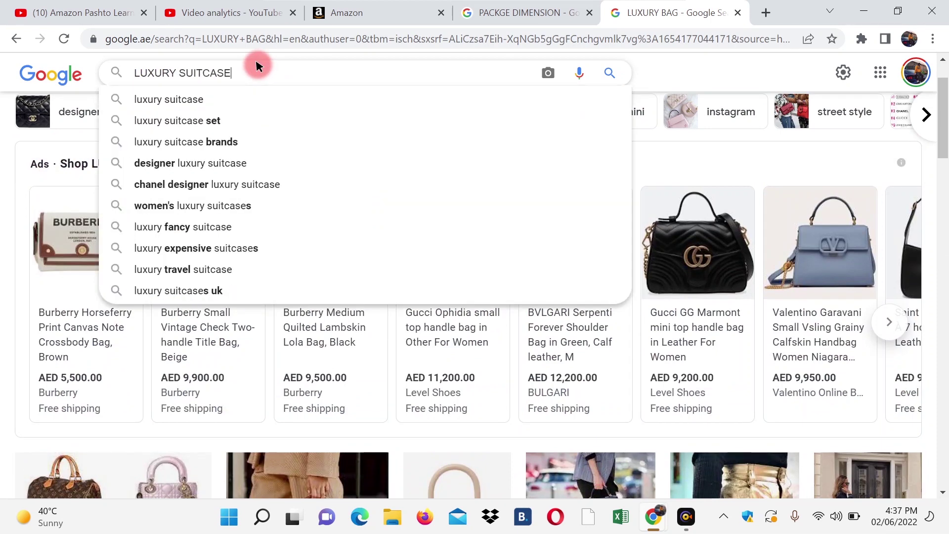
key(Return)
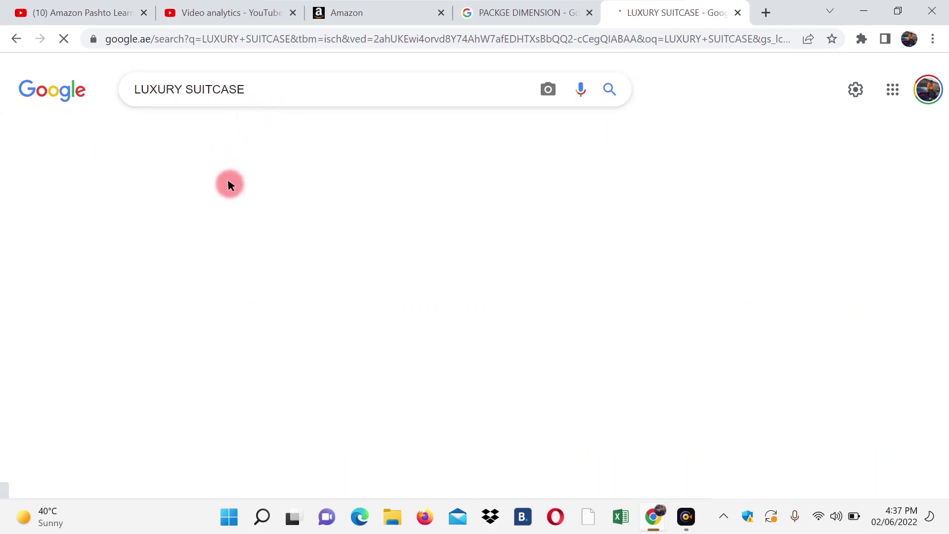
Open the Montblanc #MY4810 Medium Luggage product page from the shopping results and view the suitcase picture.
mouse_move(195, 326)
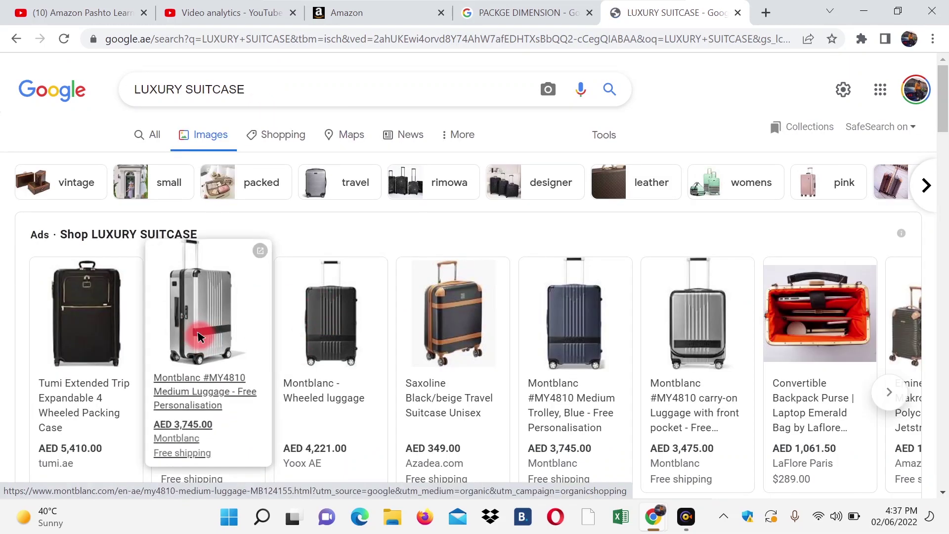
click(197, 324)
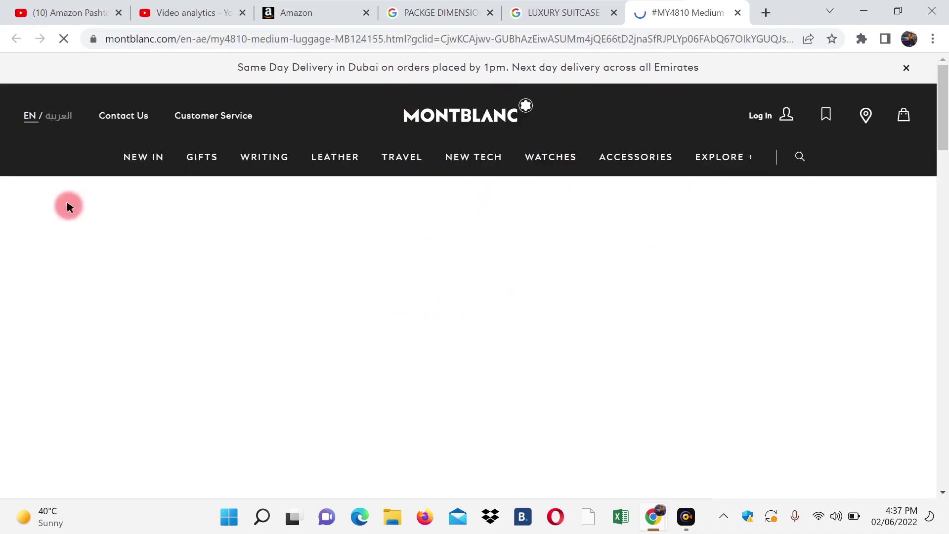
scroll(445, 356, down, 2)
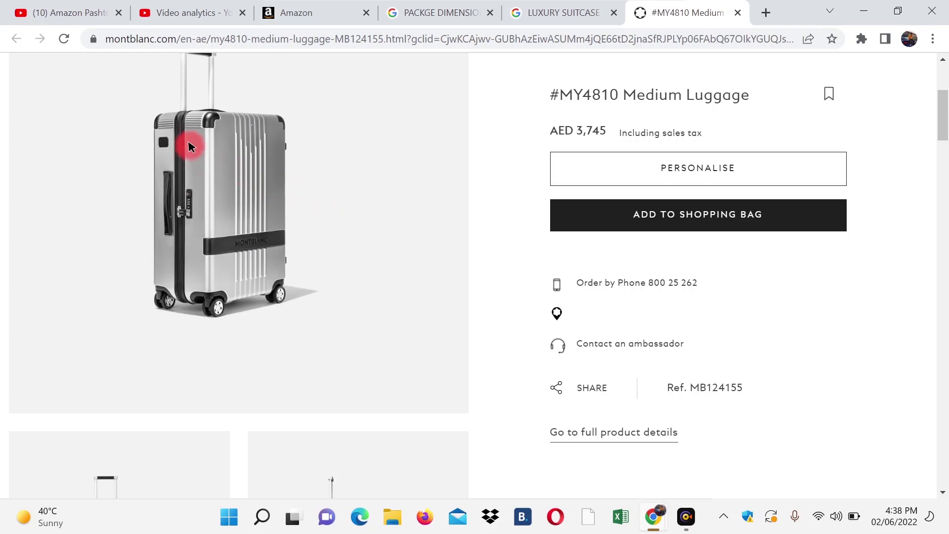
Compare the Google package dimension images, including the Sendle size guide, with the luxury suitcase results and the Montblanc luggage page.
click(540, 16)
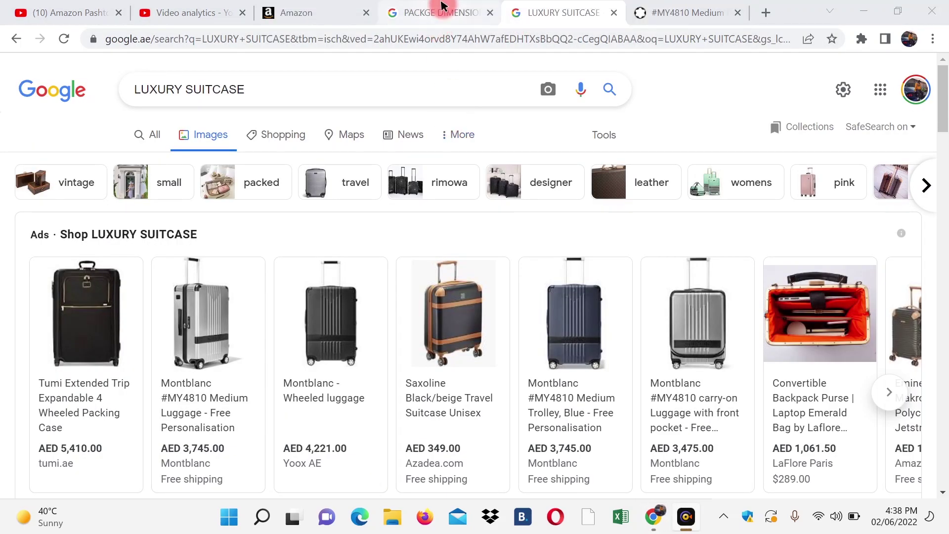
click(440, 14)
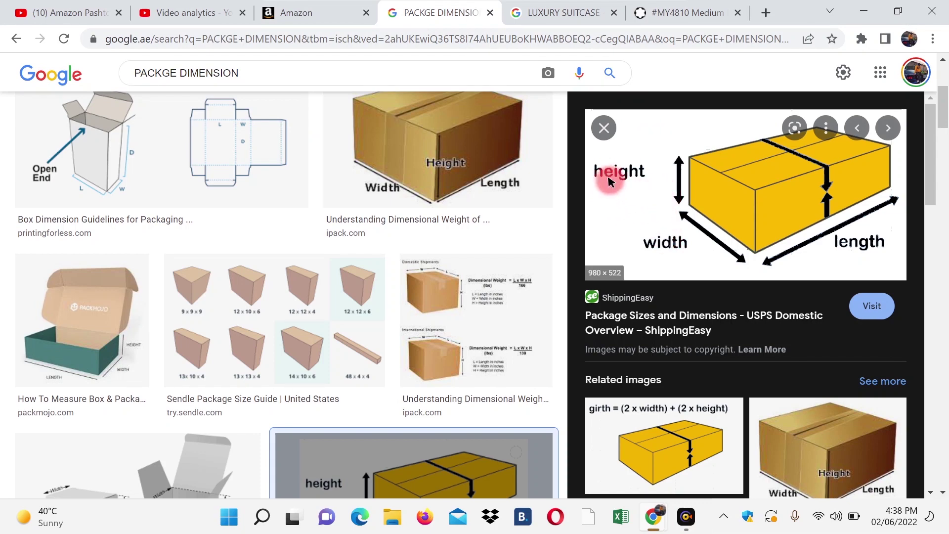
click(357, 300)
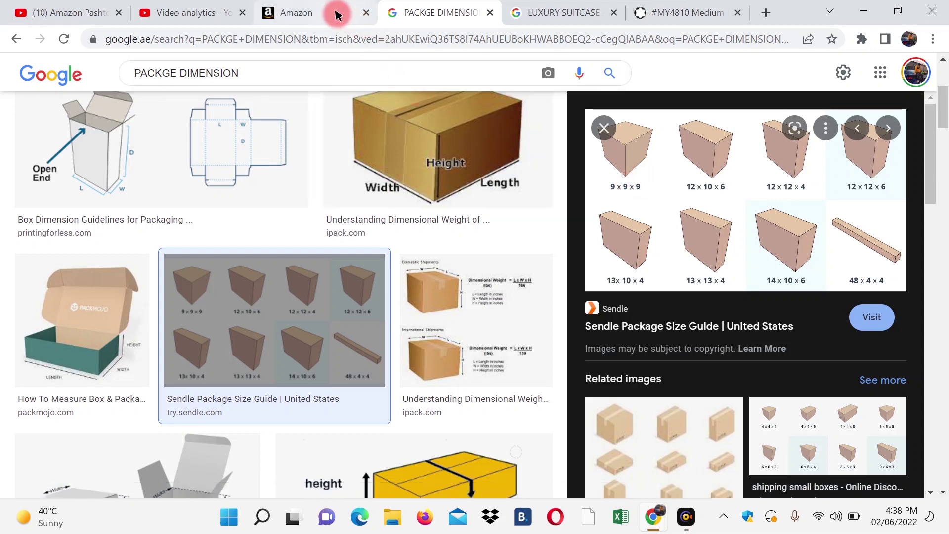
click(554, 12)
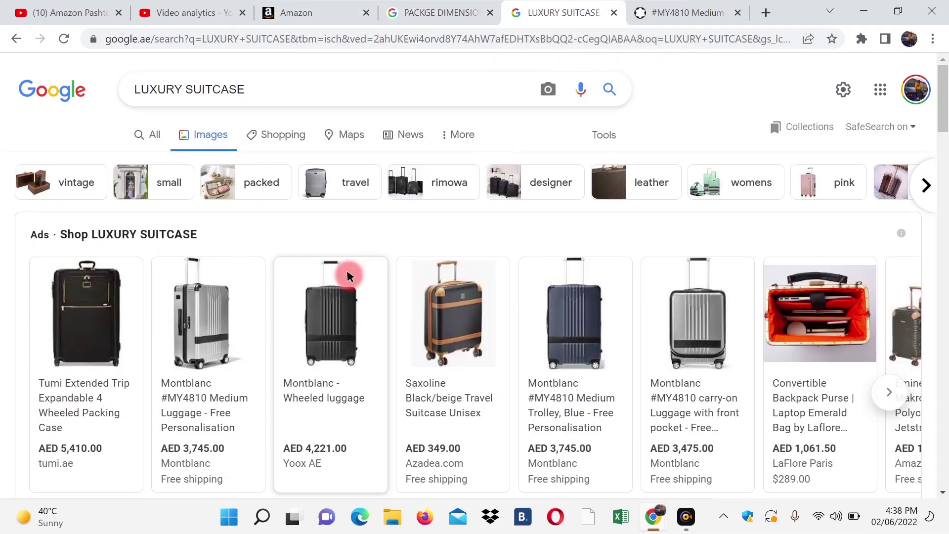
click(671, 15)
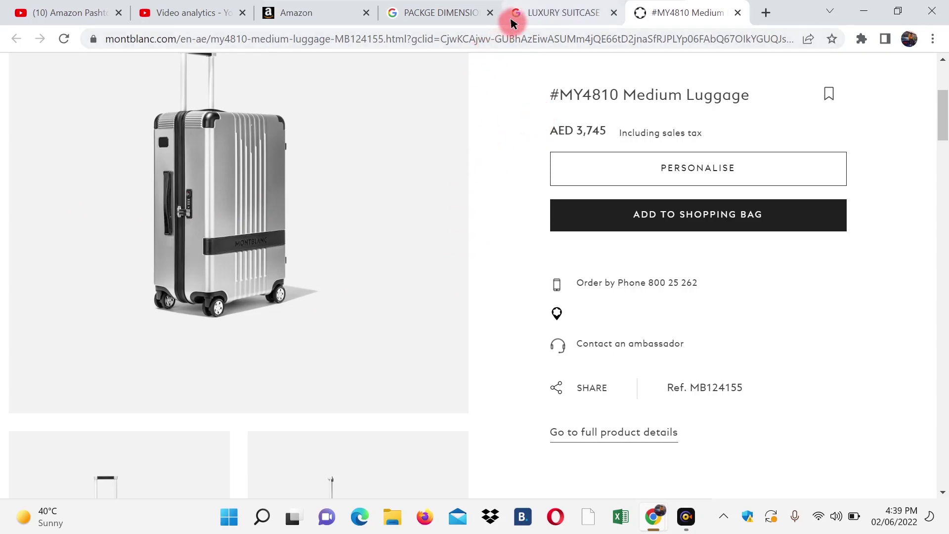
Return to the Seller Central bulk handover page and review the order's weight, package dimensions and the Friday pickup notice.
click(318, 11)
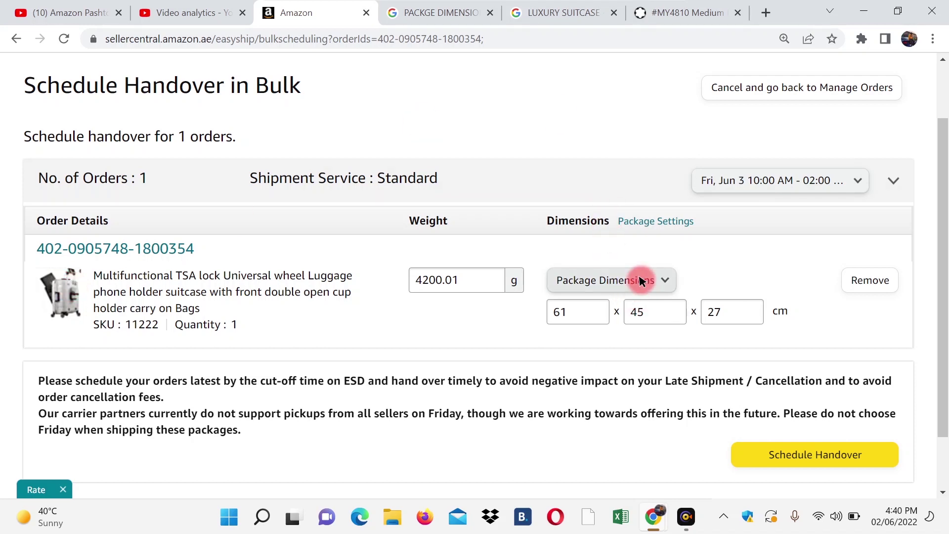
scroll(389, 308, down, 1)
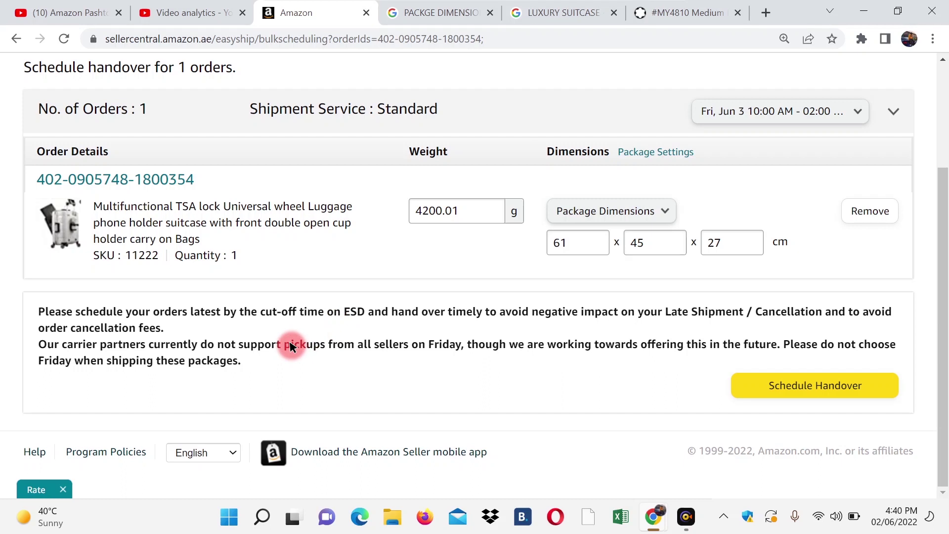
scroll(291, 346, up, 1)
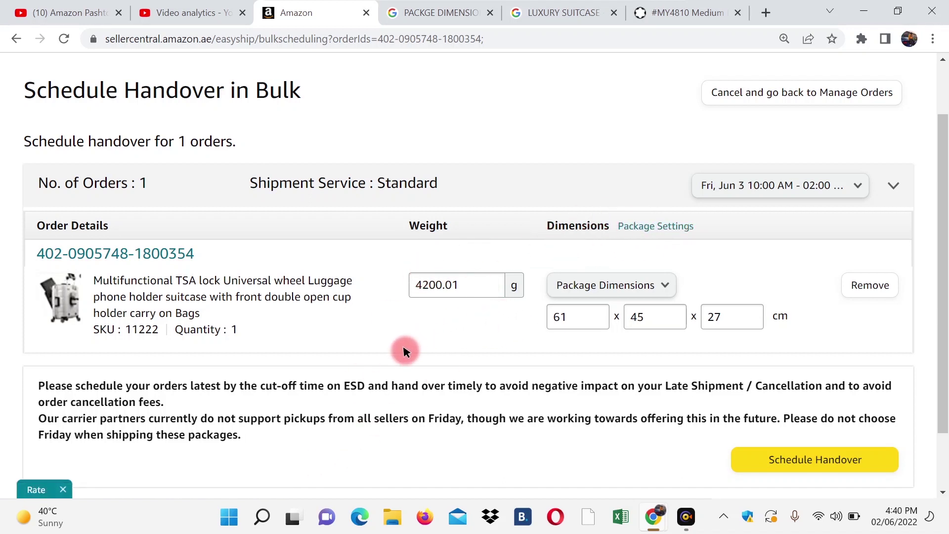
scroll(514, 367, down, 2)
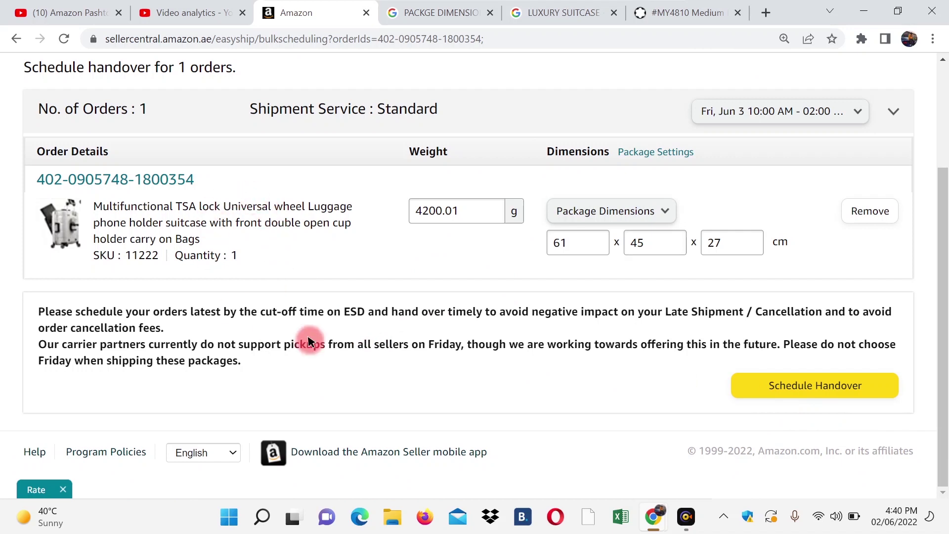
Set the pickup slot to Sat, Jun 4 10:00 AM - 02:00 PM and schedule the handover of the luggage order.
click(809, 388)
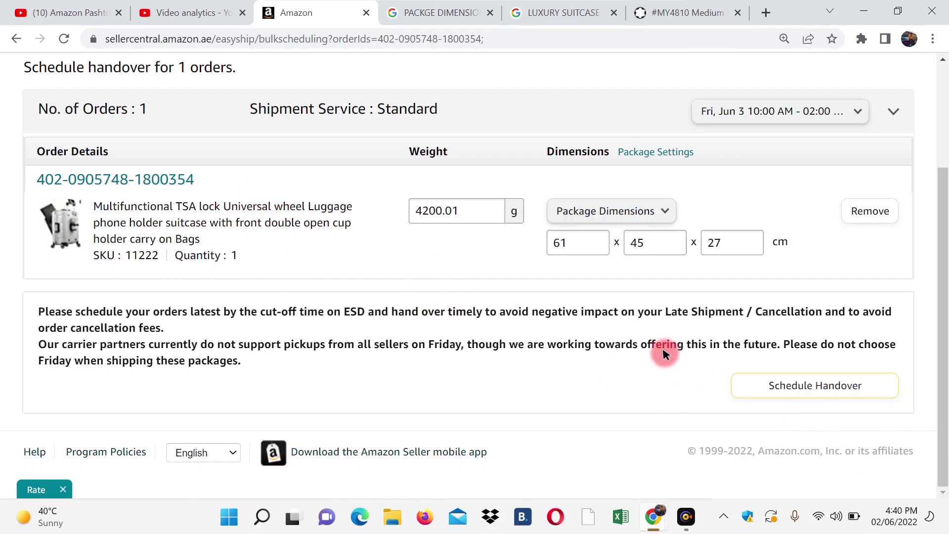
click(813, 117)
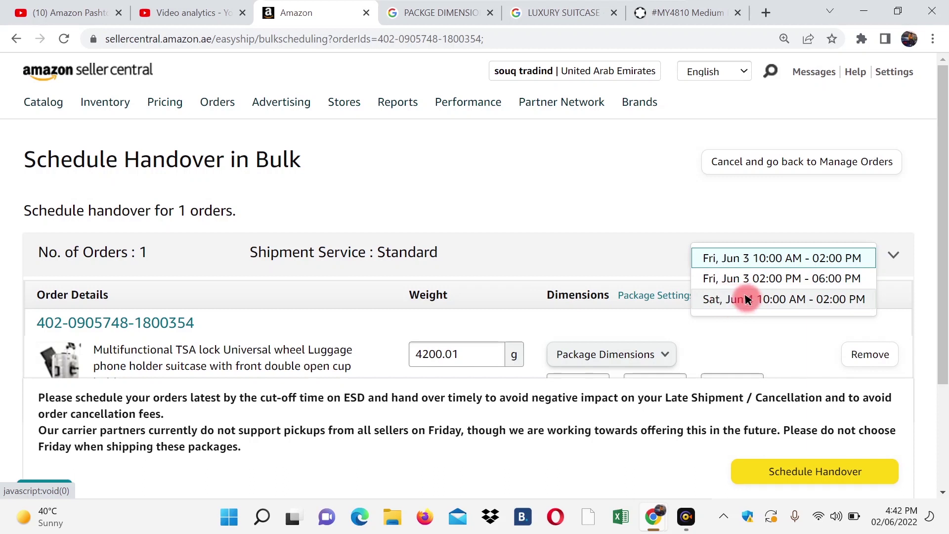
click(801, 303)
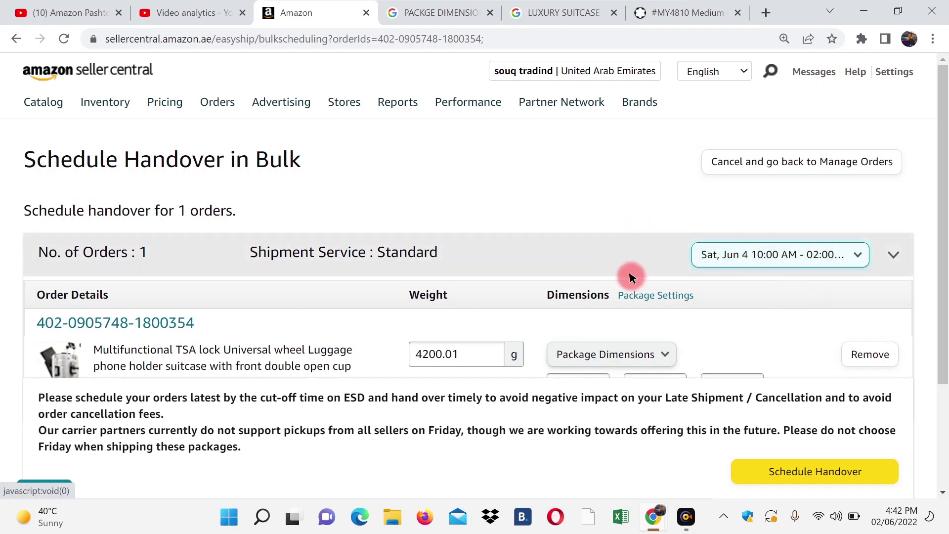
scroll(752, 339, down, 2)
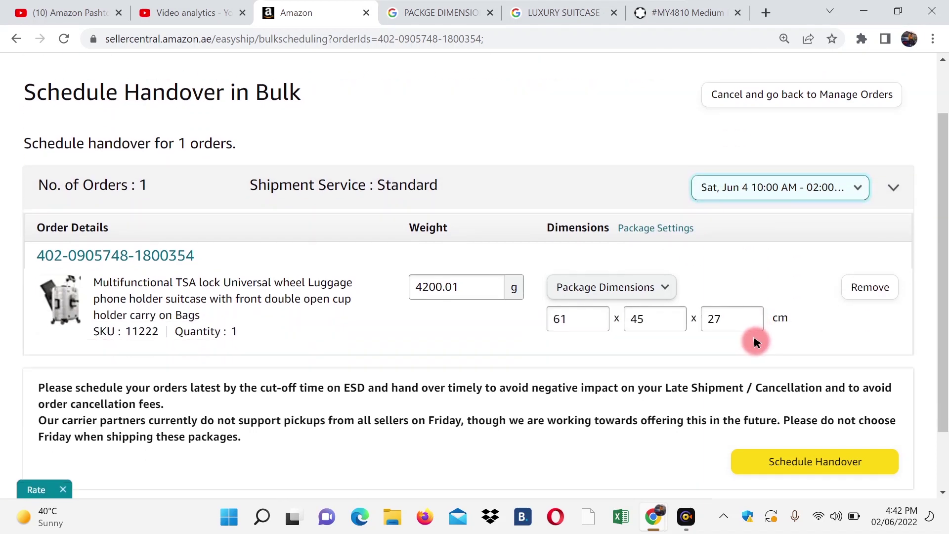
click(797, 459)
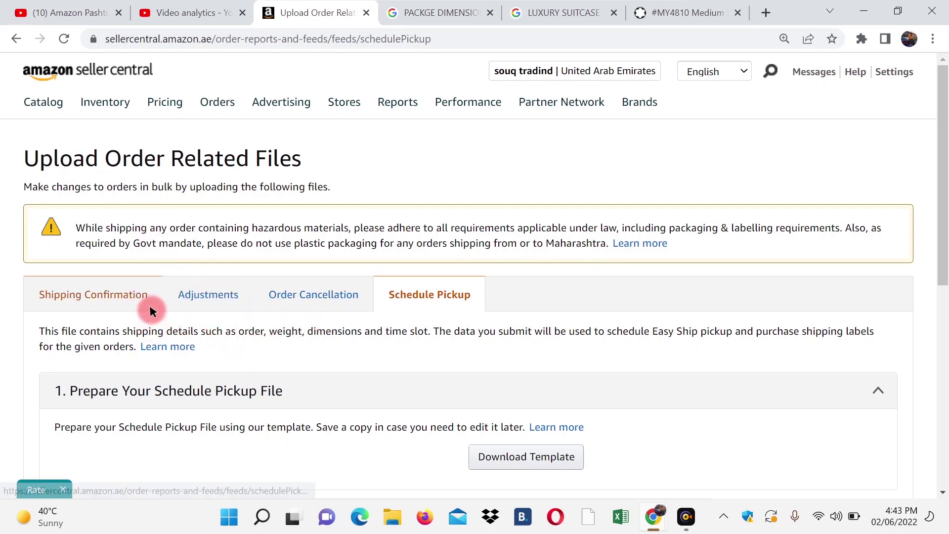
Review the Schedule Pickup sections for preparing and uploading the file and for its status and history.
scroll(85, 298, down, 3)
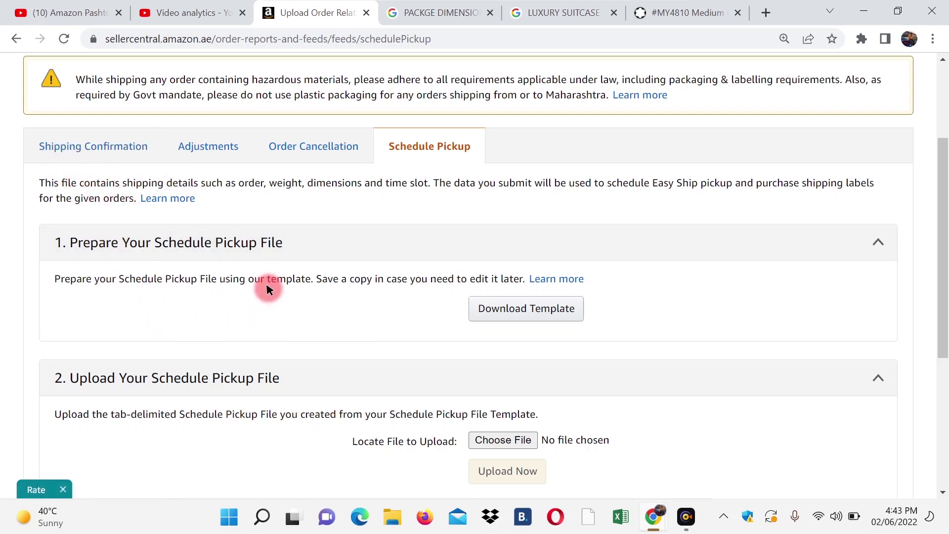
scroll(243, 255, down, 3)
scroll(89, 212, down, 3)
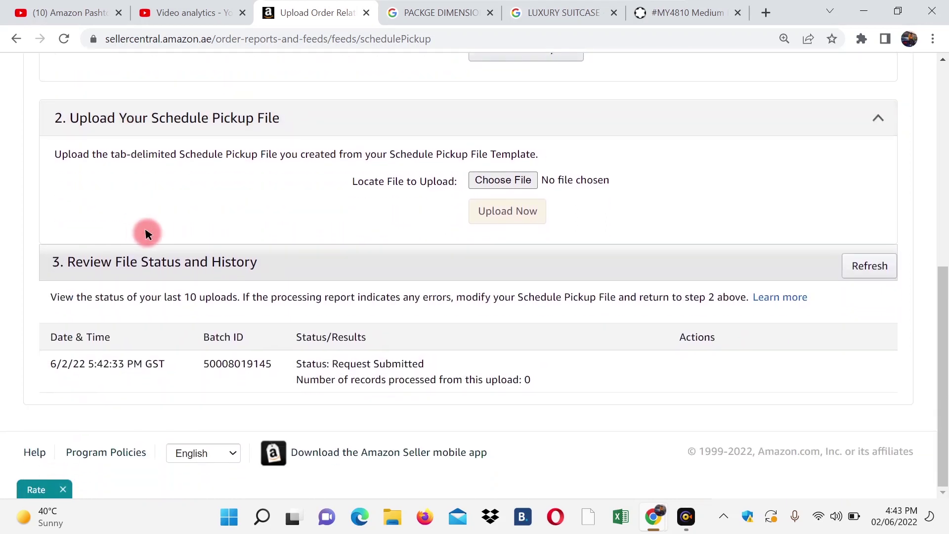
scroll(296, 249, up, 6)
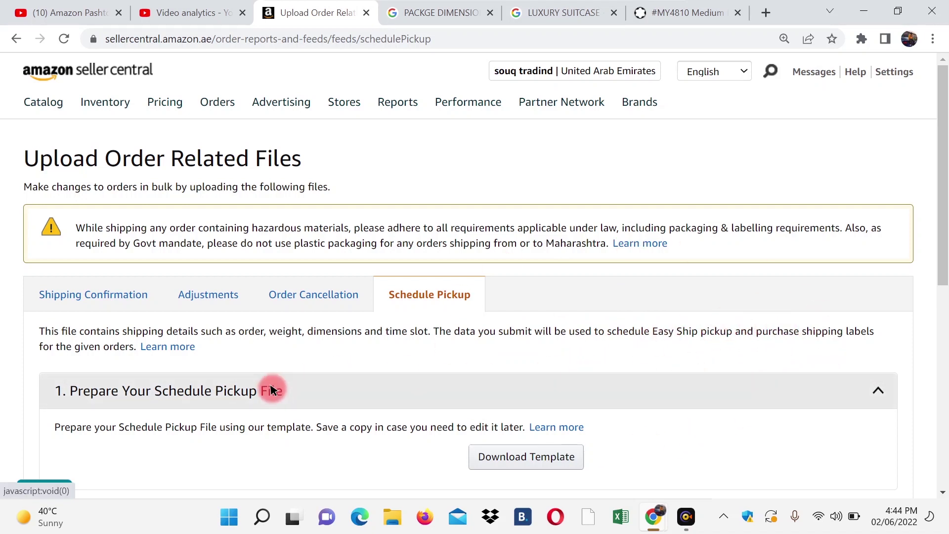
Download the Schedule Pickup Template from its help window and open the file in Excel.
scroll(271, 391, down, 3)
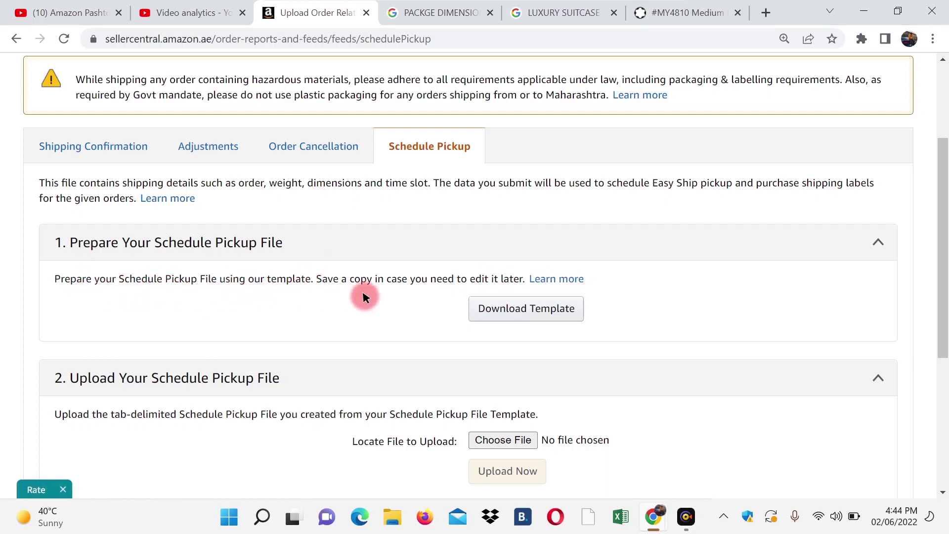
click(509, 310)
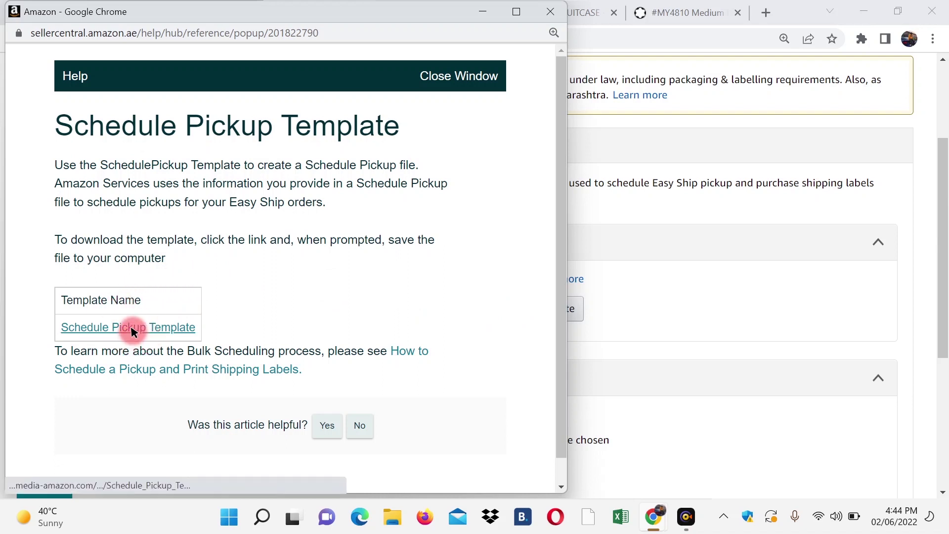
scroll(131, 328, down, 1)
scroll(97, 293, up, 1)
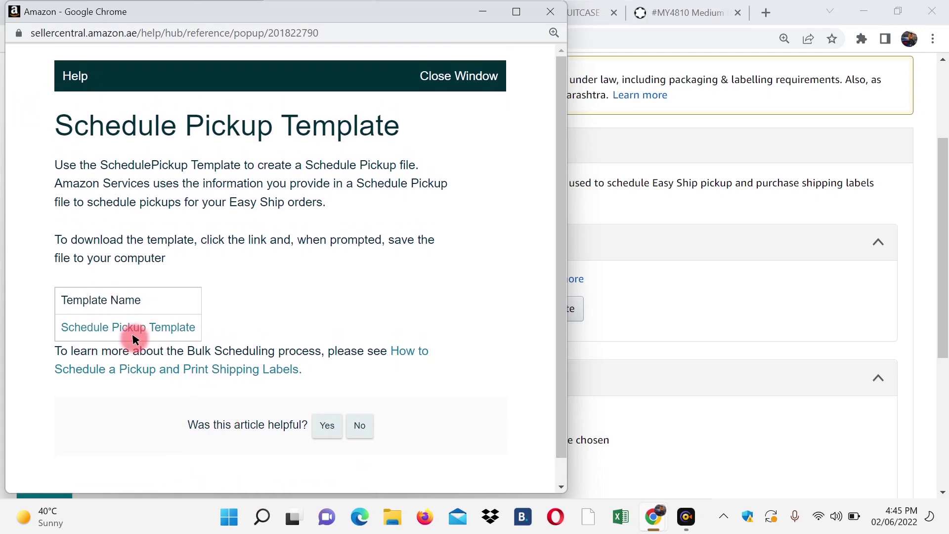
click(111, 328)
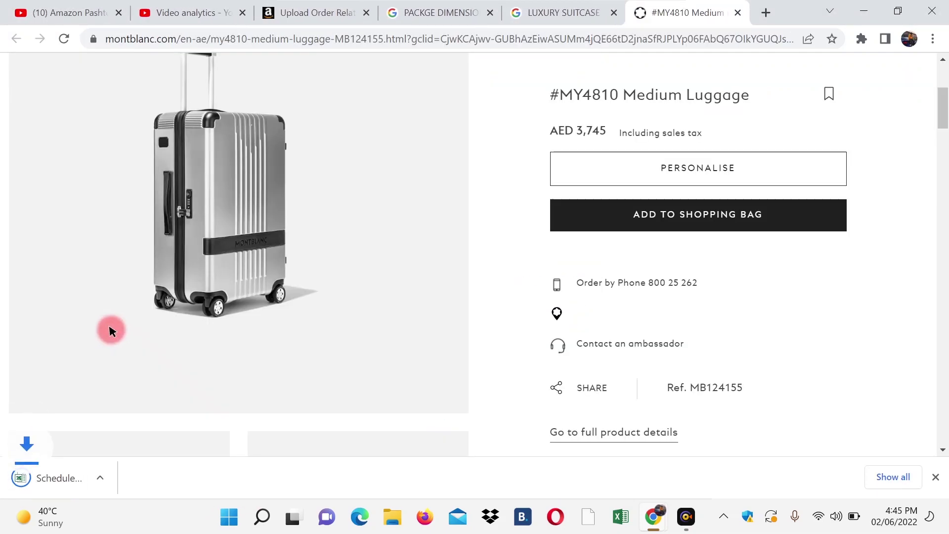
click(60, 480)
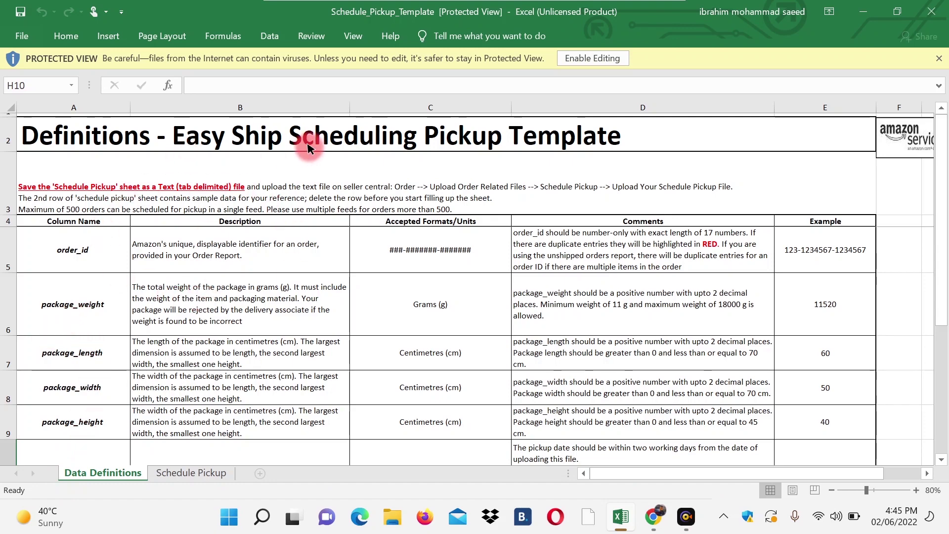
Read the template's Data Definitions sheet, dismiss the Office product key request and close the workbook.
scroll(566, 304, down, 1)
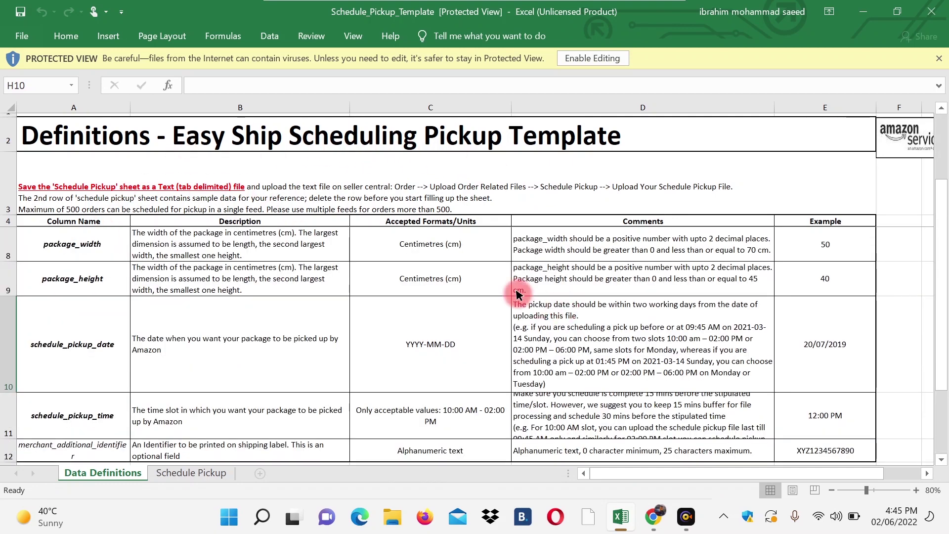
scroll(237, 302, up, 1)
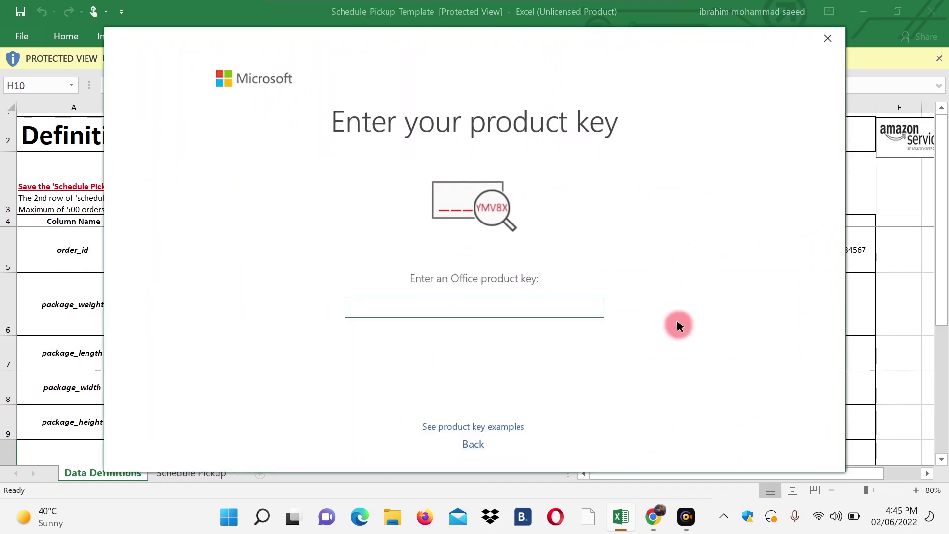
click(823, 39)
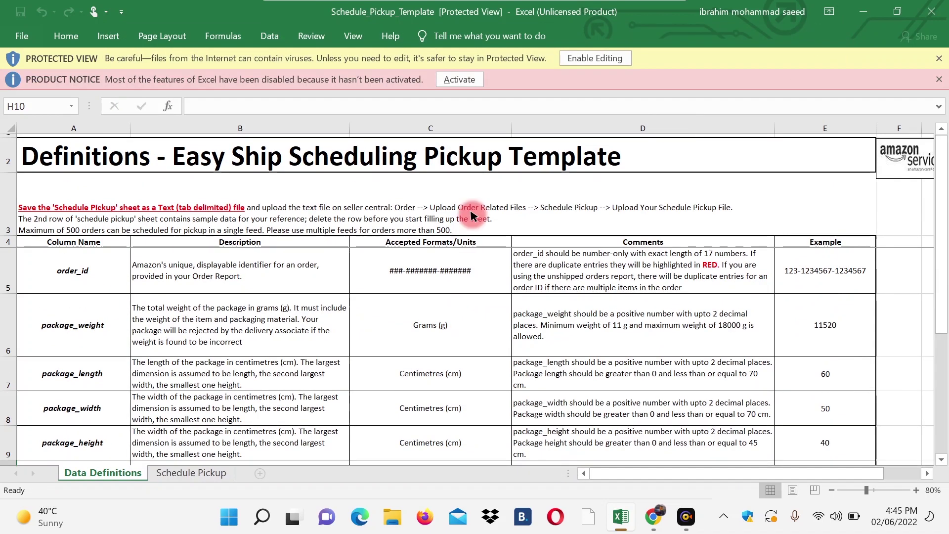
click(934, 10)
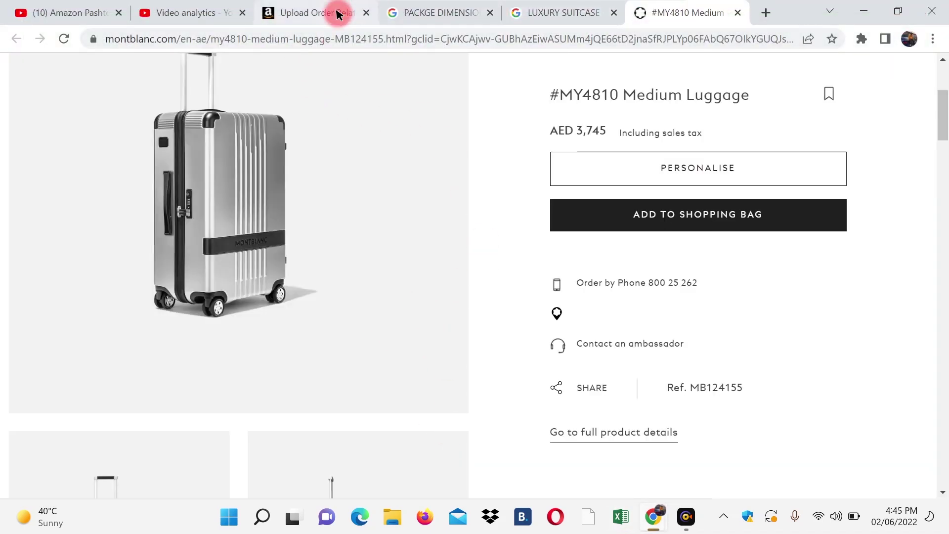
Return to the Seller Central upload page and open Manage Orders.
click(311, 13)
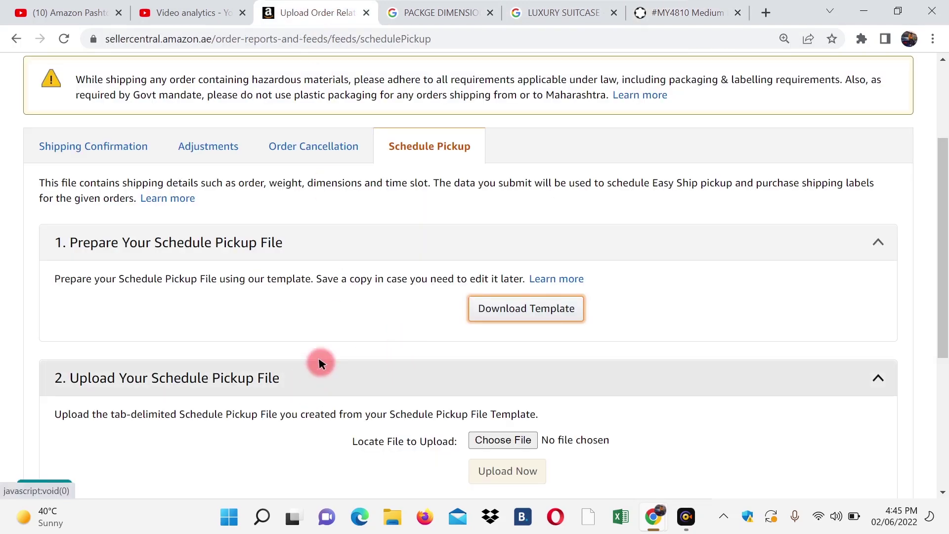
scroll(326, 361, down, 2)
scroll(339, 346, up, 5)
click(208, 102)
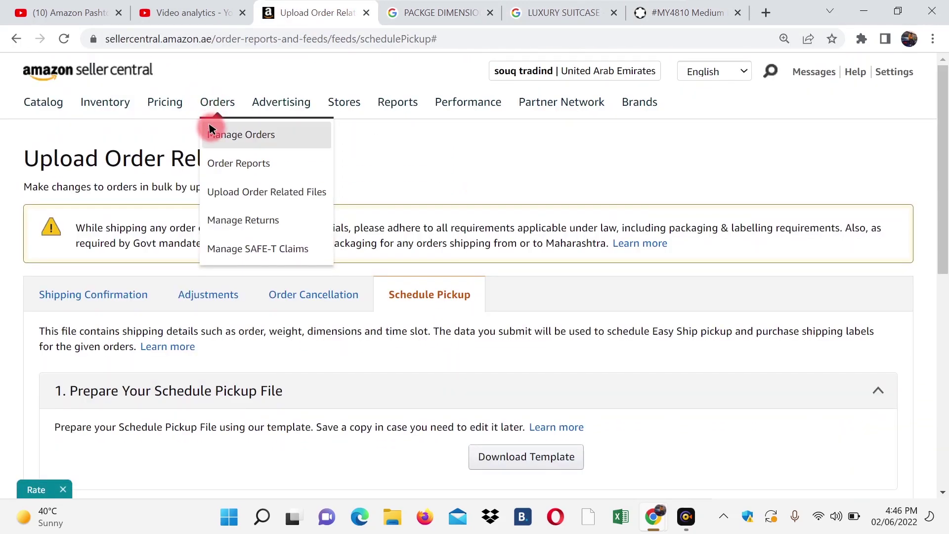
click(219, 136)
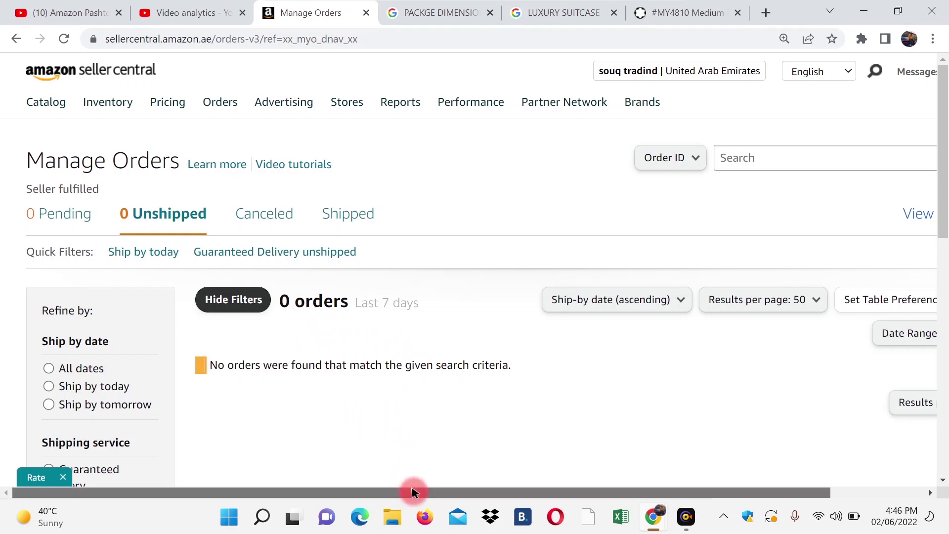
Look across the full width of the Unshipped orders page and switch Manage Orders to the Shipped orders.
drag(413, 491, 552, 491)
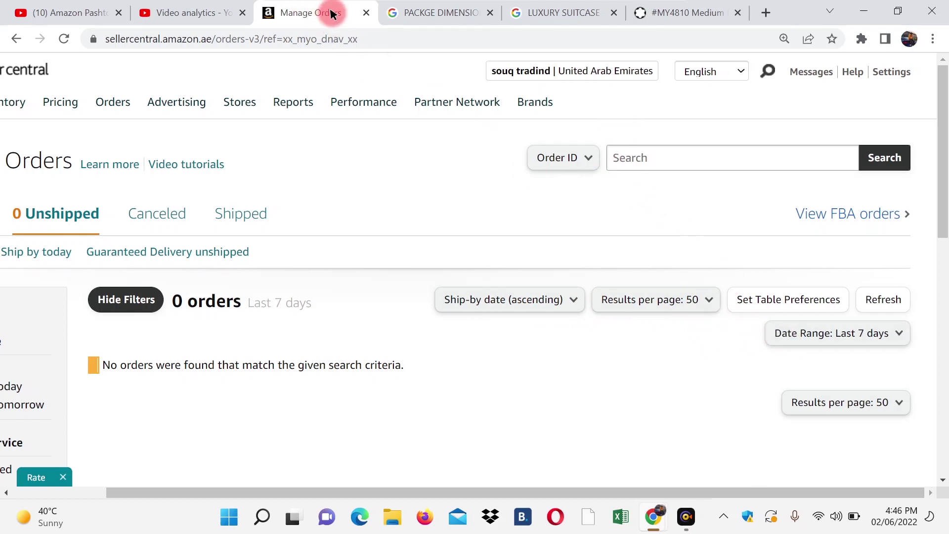
mouse_move(417, 2)
click(318, 21)
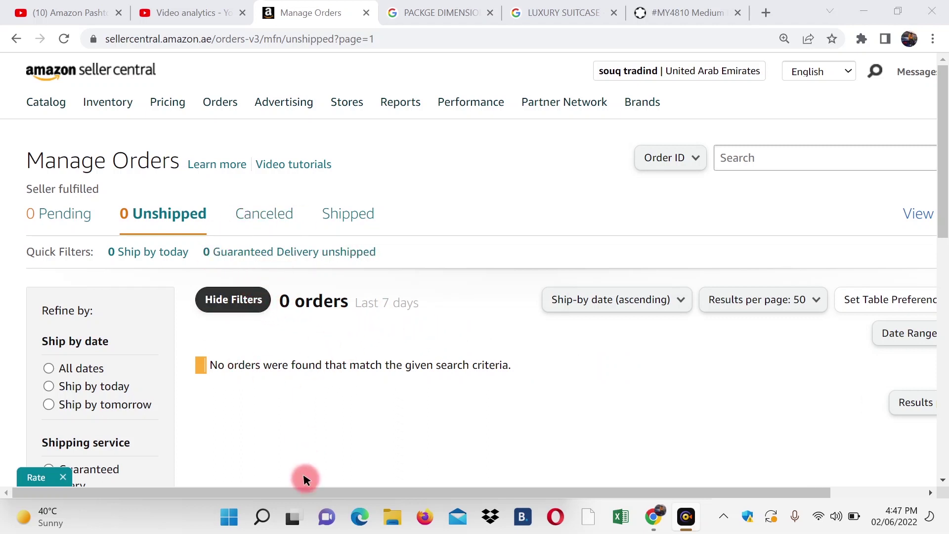
drag(328, 493, 422, 492)
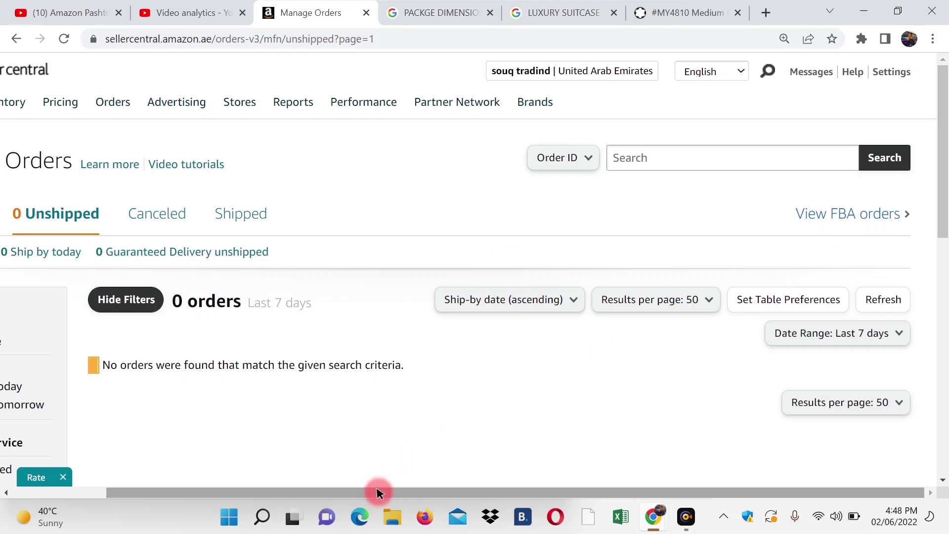
drag(378, 492, 310, 492)
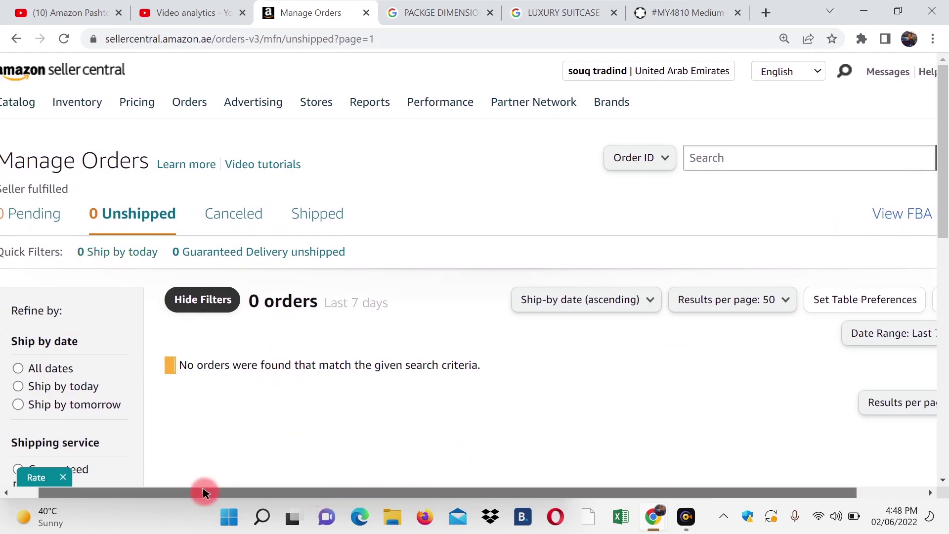
drag(205, 492, 132, 286)
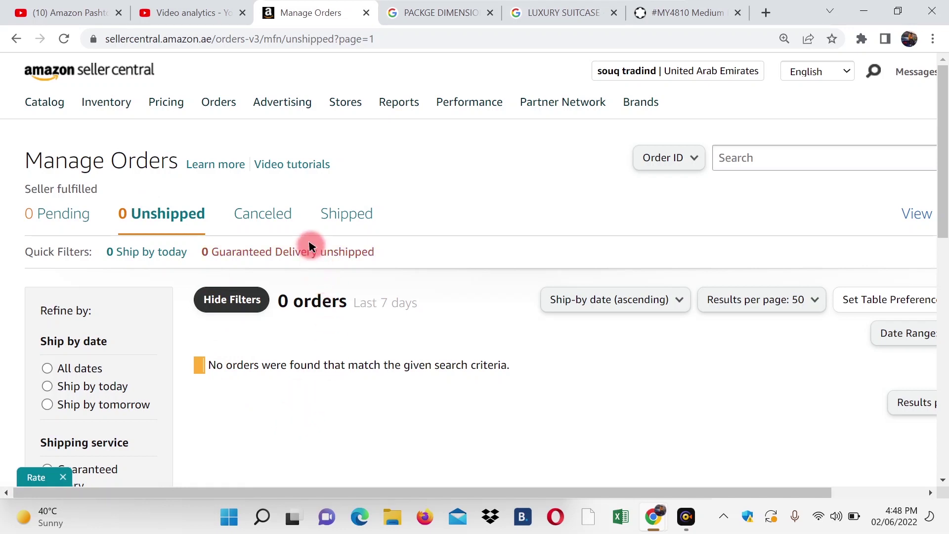
click(348, 218)
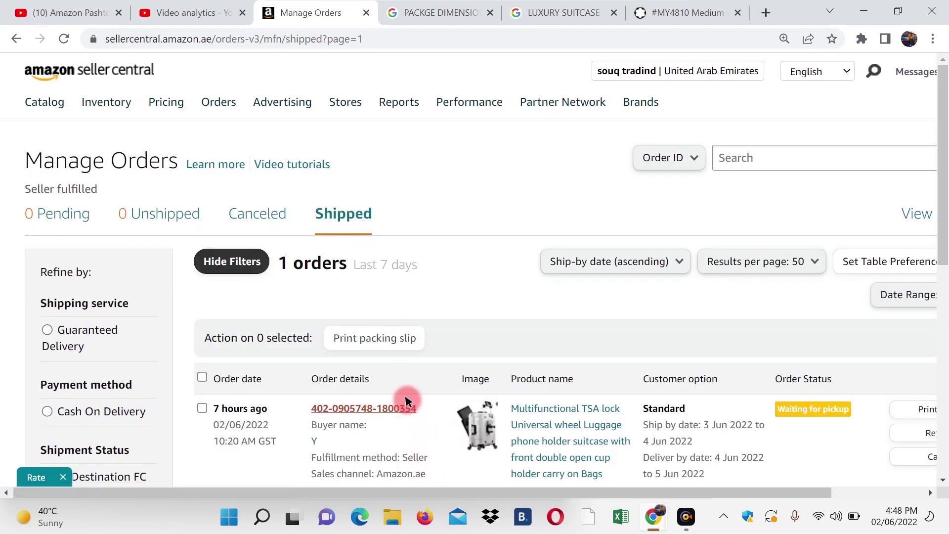
Preview the packing slip of the shipped luggage order and close the print window without printing.
scroll(405, 399, down, 1)
scroll(405, 400, down, 1)
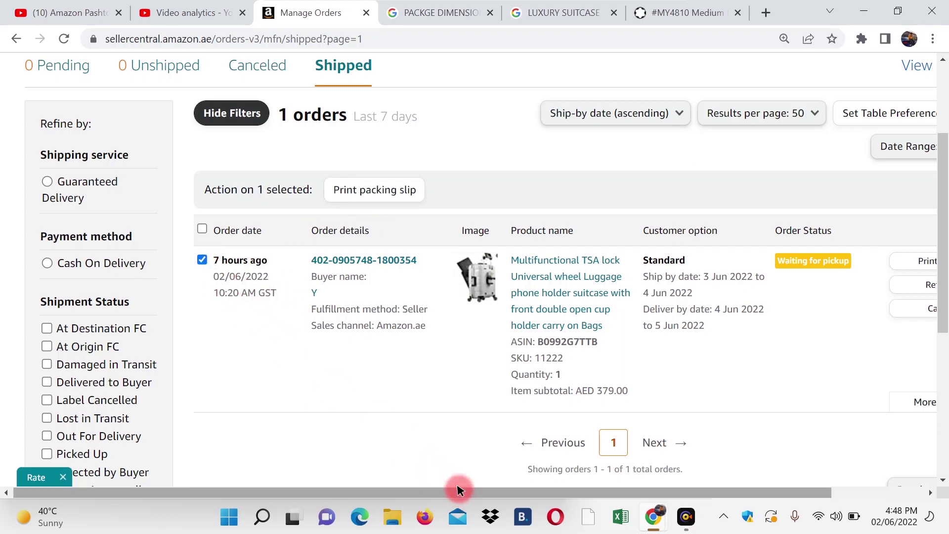
drag(457, 489, 519, 491)
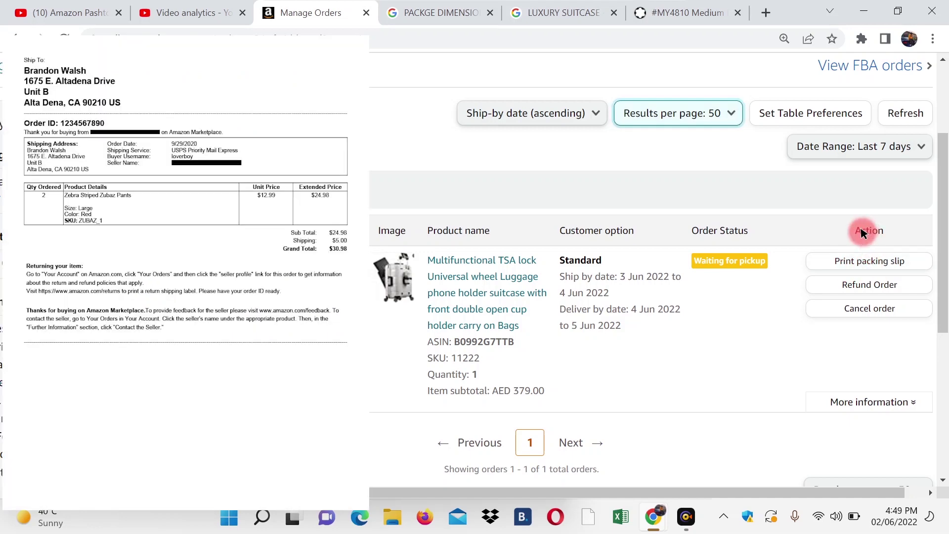
click(851, 263)
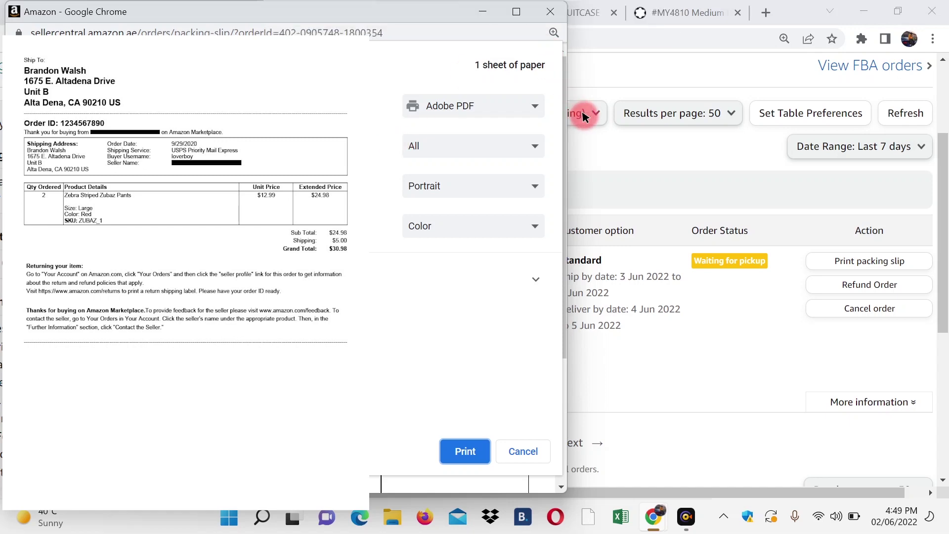
click(547, 13)
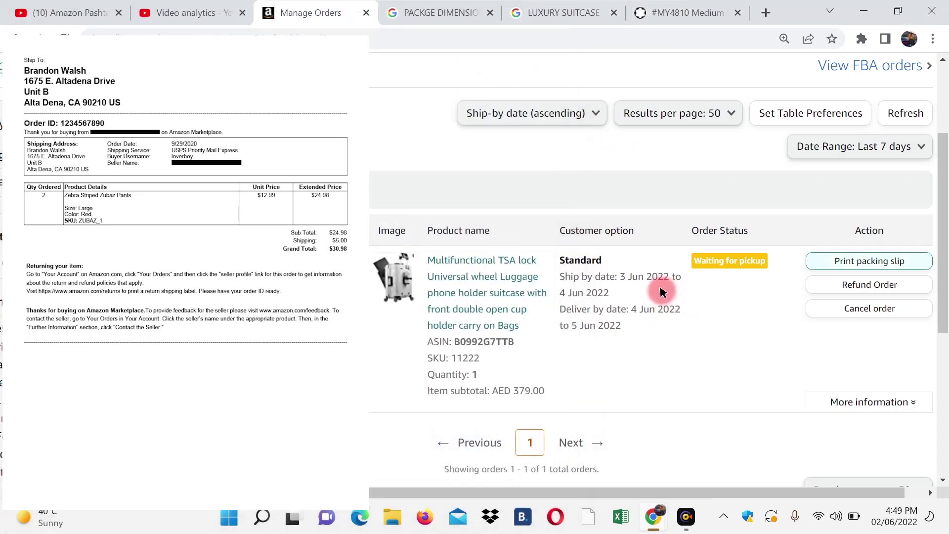
Open the luggage order's details from the Shipped orders and view its order summary and ship-to information.
scroll(658, 289, down, 5)
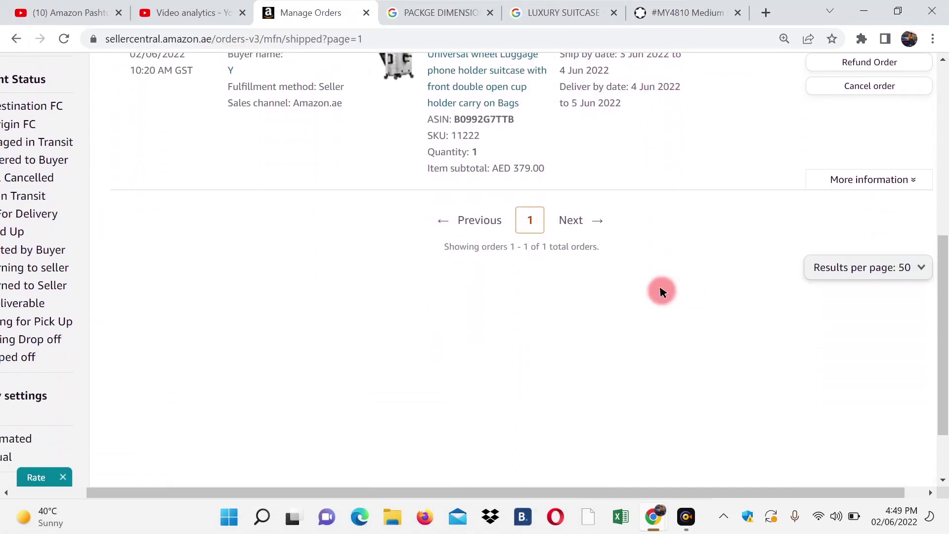
scroll(662, 292, down, 2)
scroll(662, 291, up, 5)
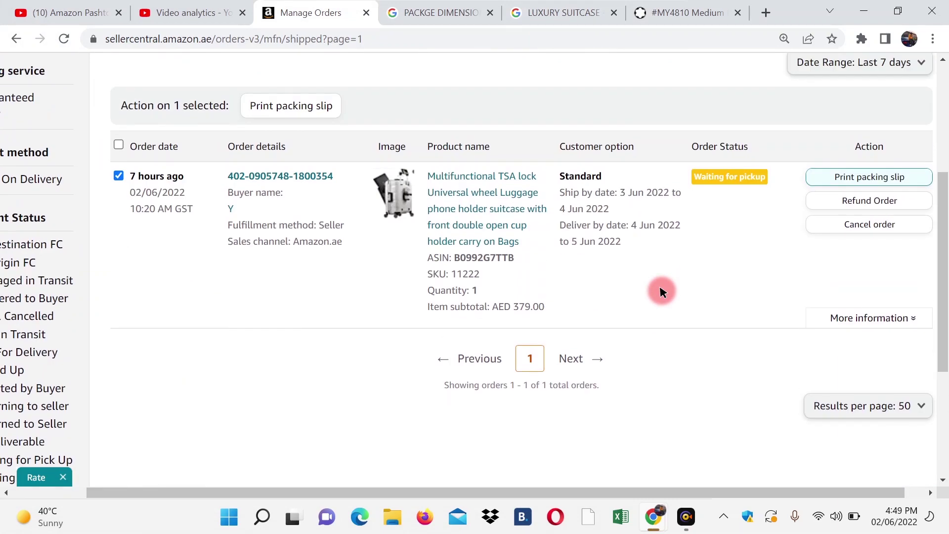
scroll(662, 292, up, 3)
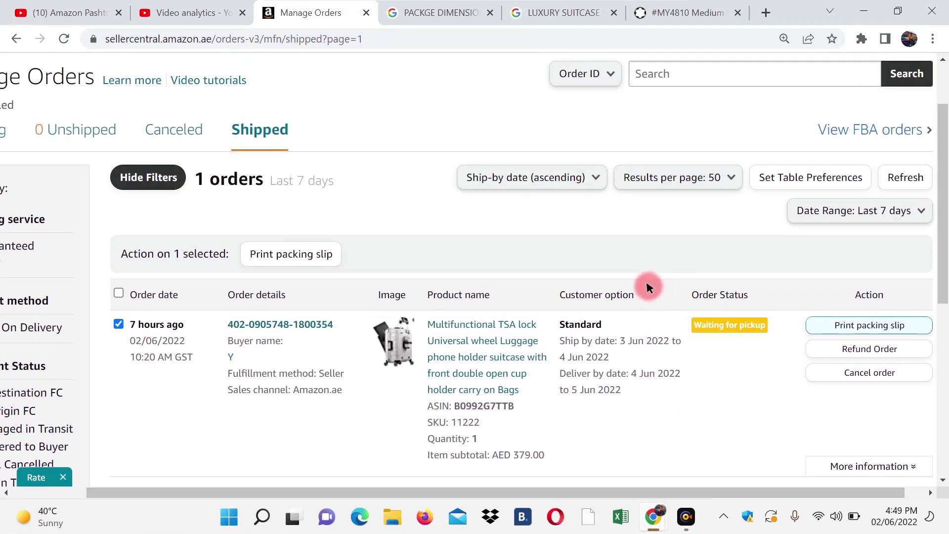
scroll(450, 346, down, 1)
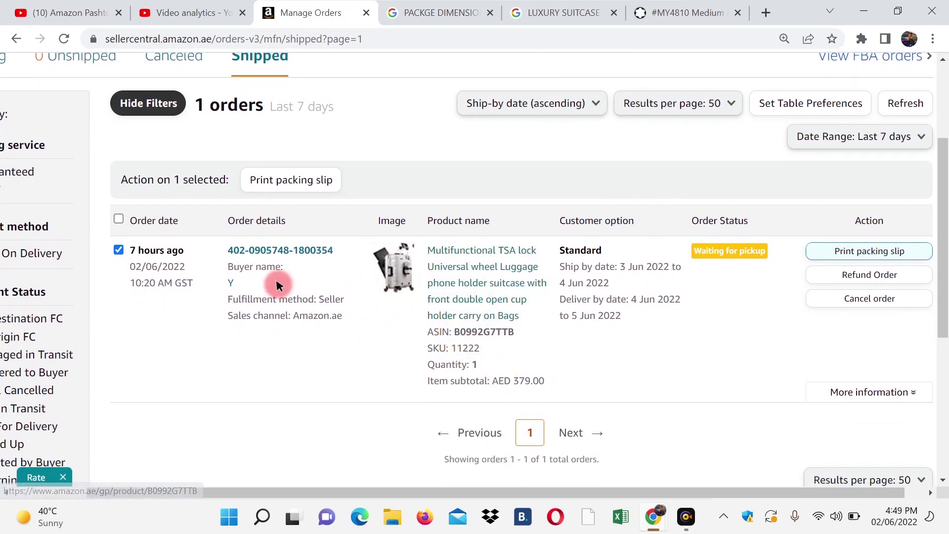
click(267, 251)
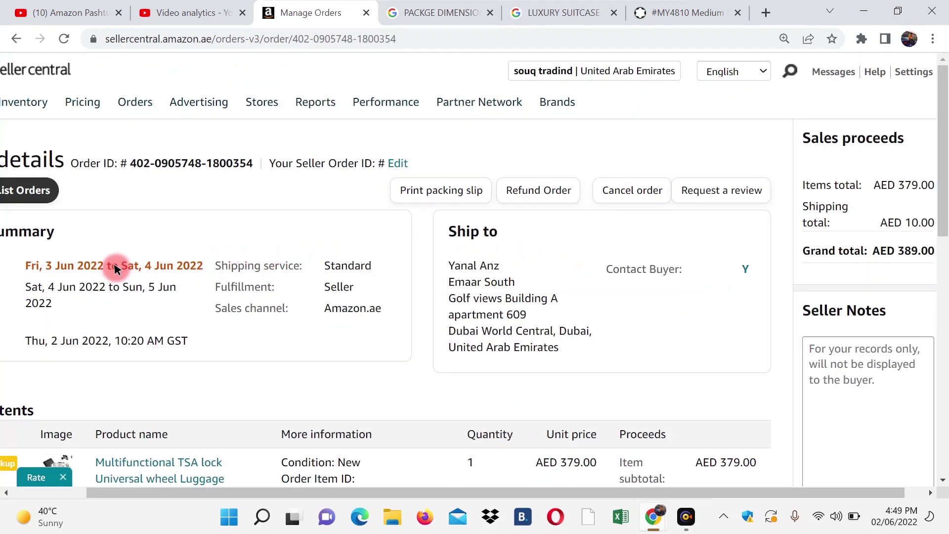
drag(203, 493, 127, 492)
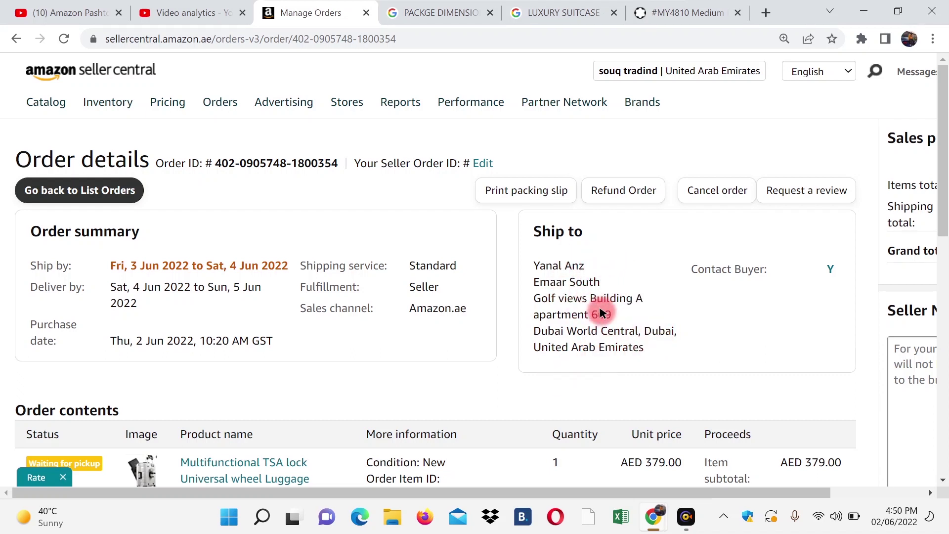
Examine the order contents and Package 1 sections of the order details, highlighting the order item ID.
scroll(609, 388, down, 5)
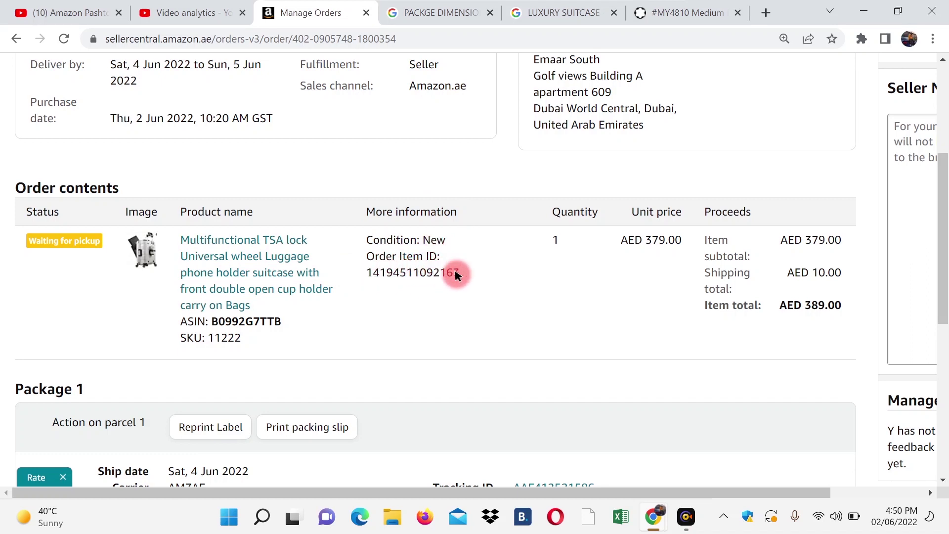
drag(458, 275, 400, 276)
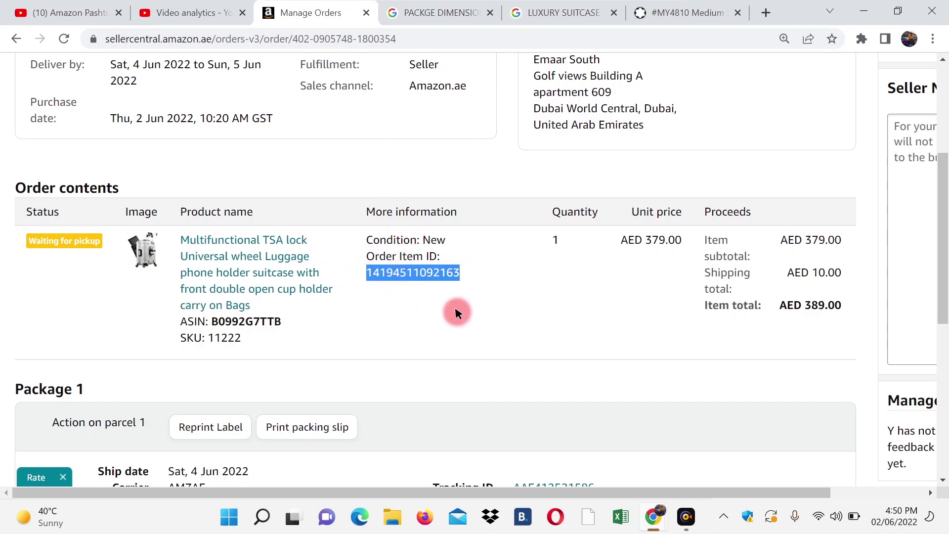
click(566, 238)
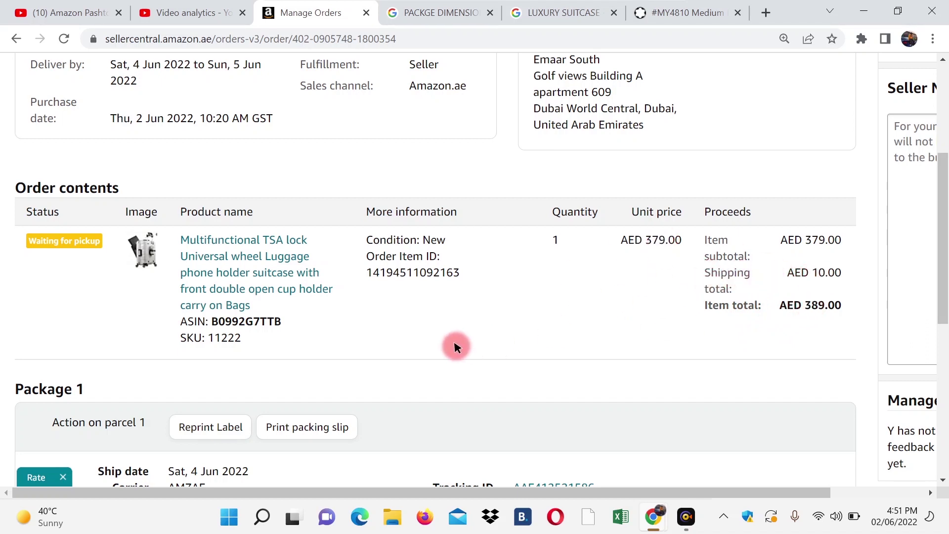
scroll(453, 346, down, 3)
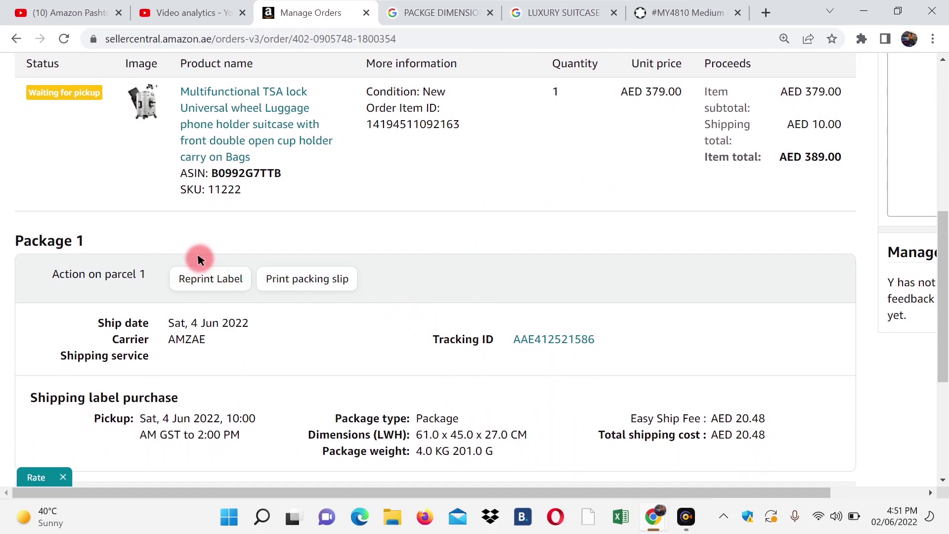
scroll(437, 237, down, 1)
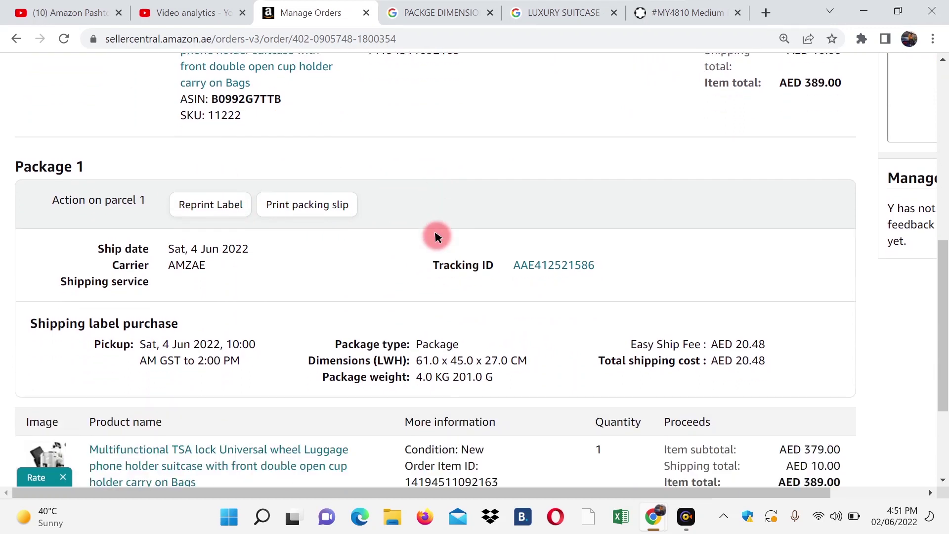
scroll(281, 191, up, 3)
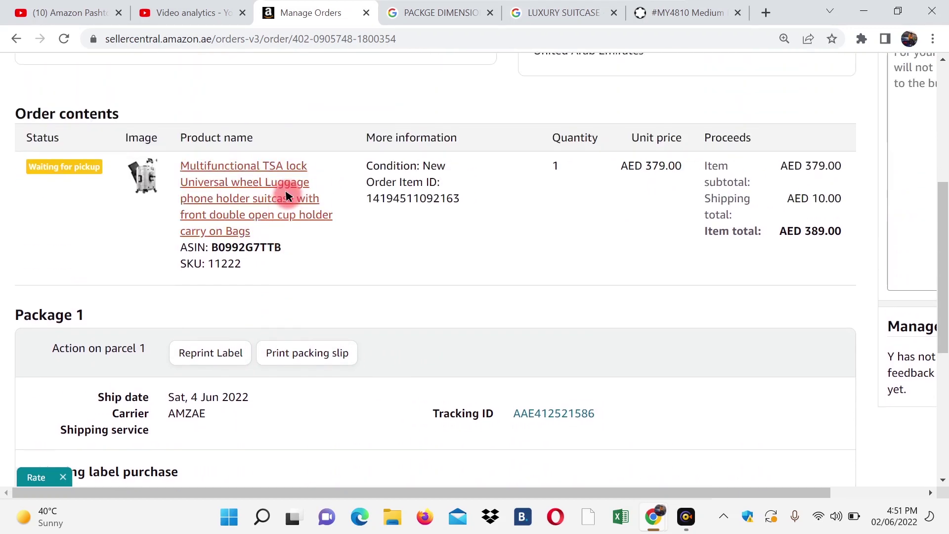
mouse_move(520, 493)
mouse_down()
mouse_move(655, 487)
mouse_move(504, 486)
mouse_up()
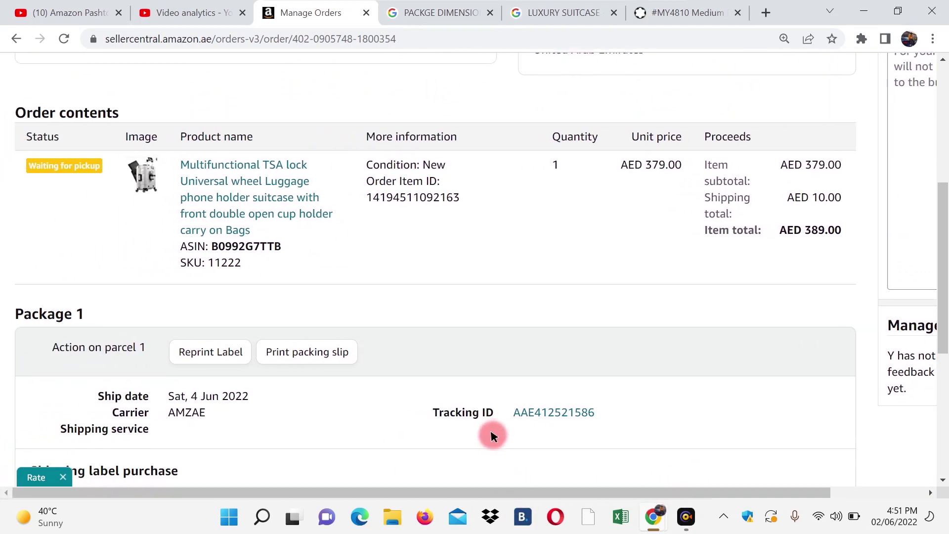
Copy the tracking ID of Package 1 from the order details.
scroll(491, 430, down, 4)
scroll(491, 429, down, 2)
scroll(262, 309, up, 3)
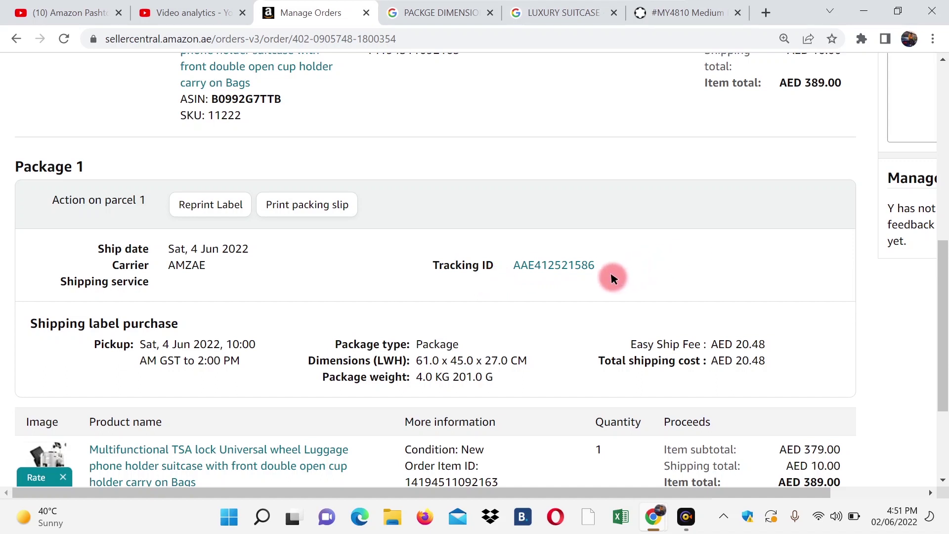
drag(610, 271, 519, 267)
right_click(519, 266)
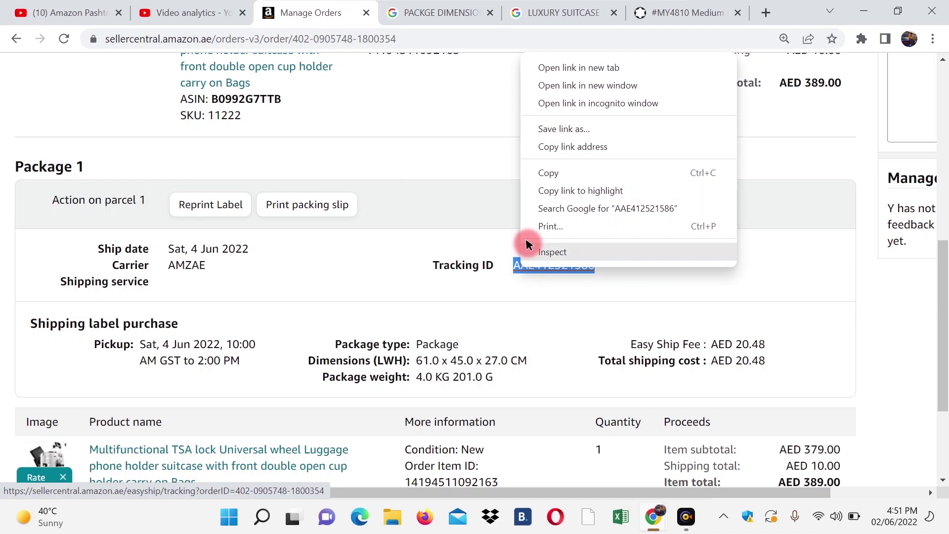
click(544, 176)
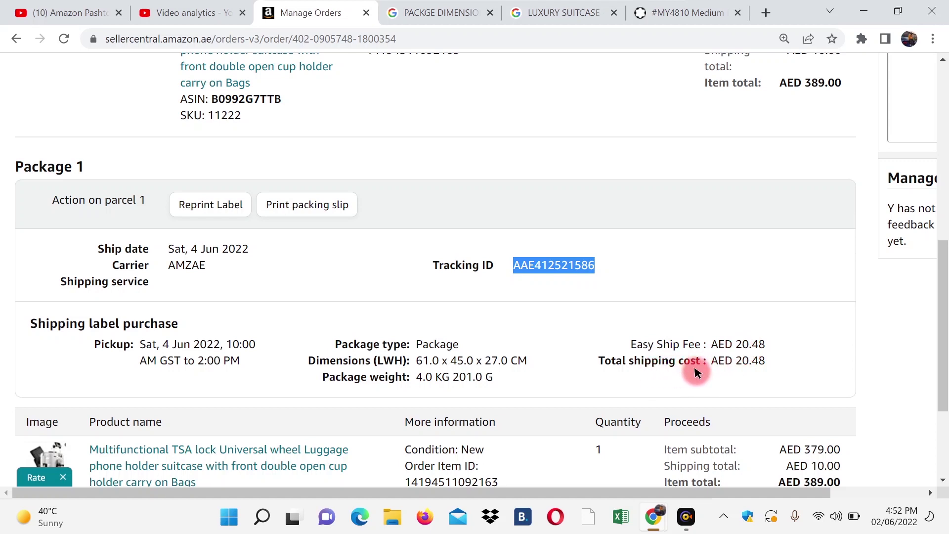
Review the package's shipping cost and proceeds, and open the shipping label's print preview through Reprint Label.
scroll(747, 364, down, 3)
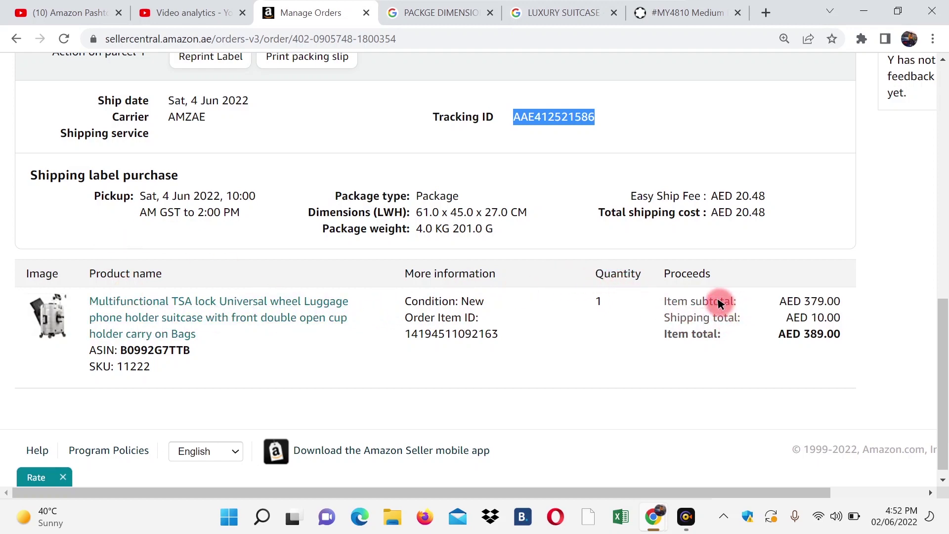
scroll(692, 307, up, 1)
scroll(640, 289, up, 4)
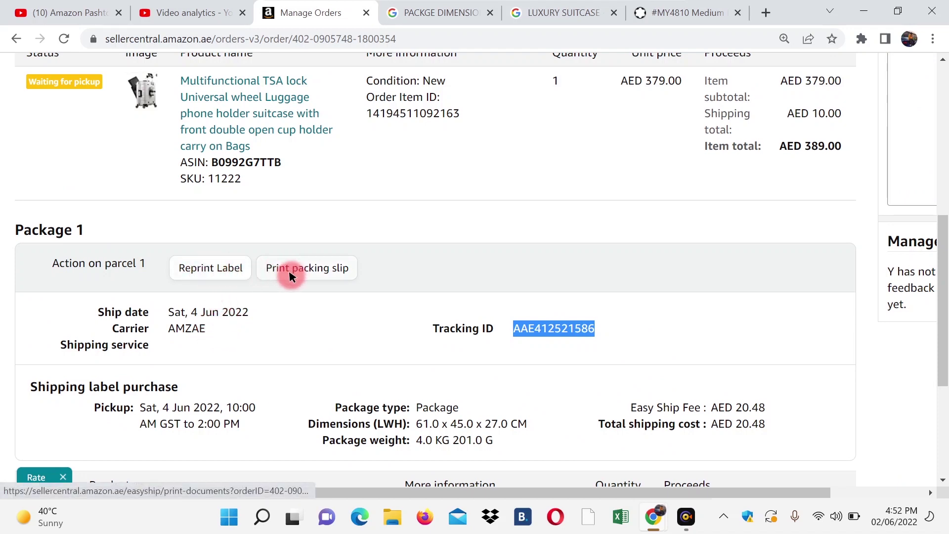
click(188, 269)
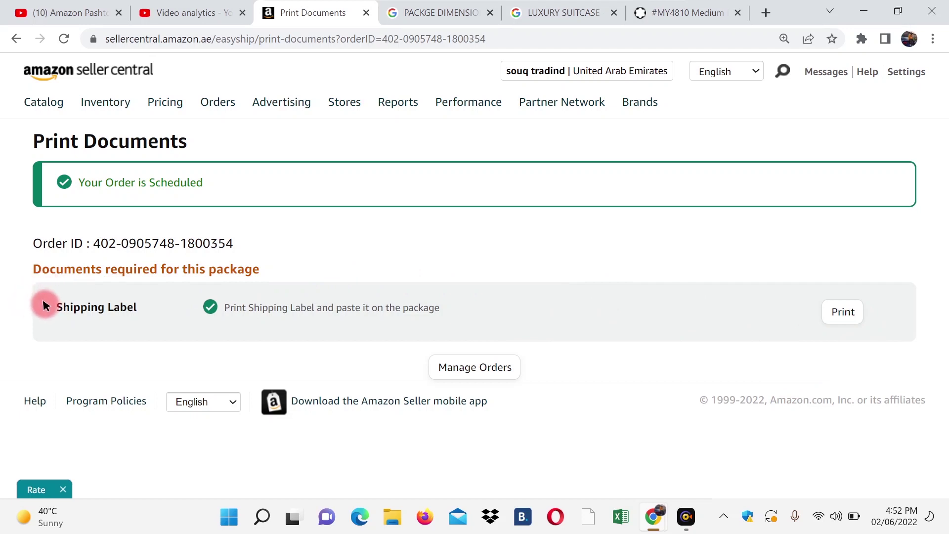
click(842, 313)
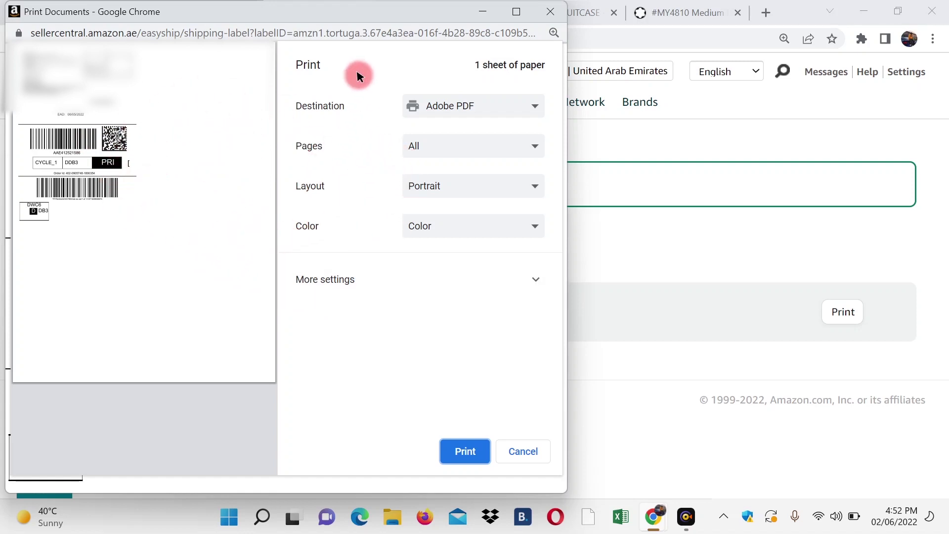
Check the available print destinations for the shipping label, close the preview without printing and return to the order details.
mouse_move(414, 7)
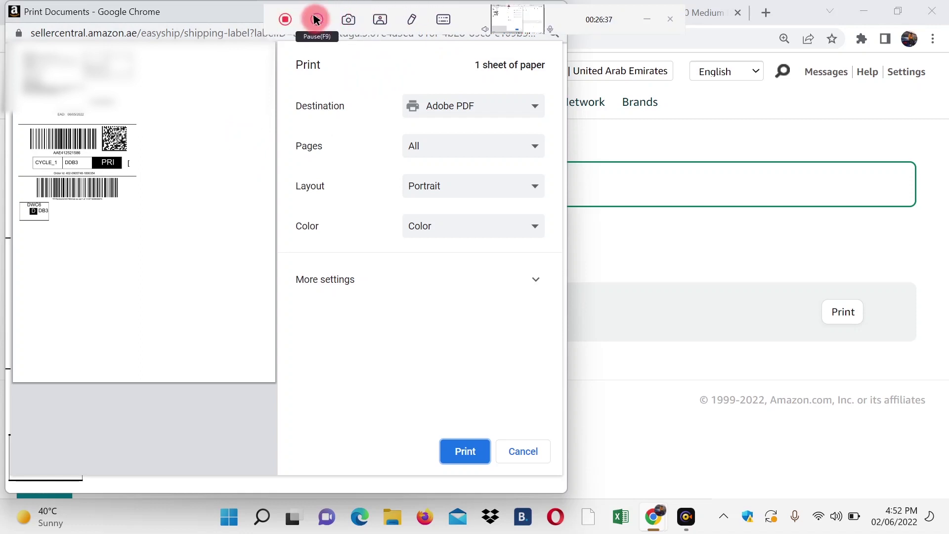
click(533, 106)
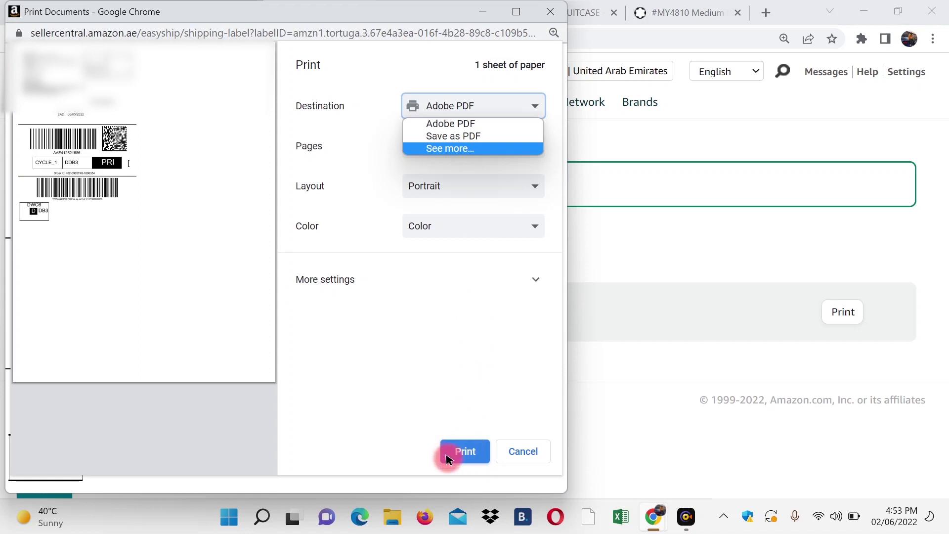
click(352, 429)
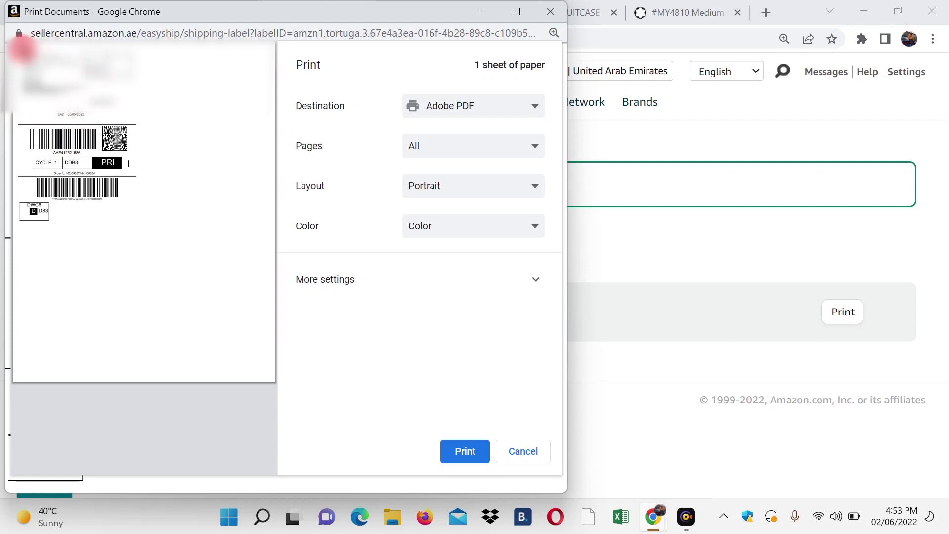
click(554, 14)
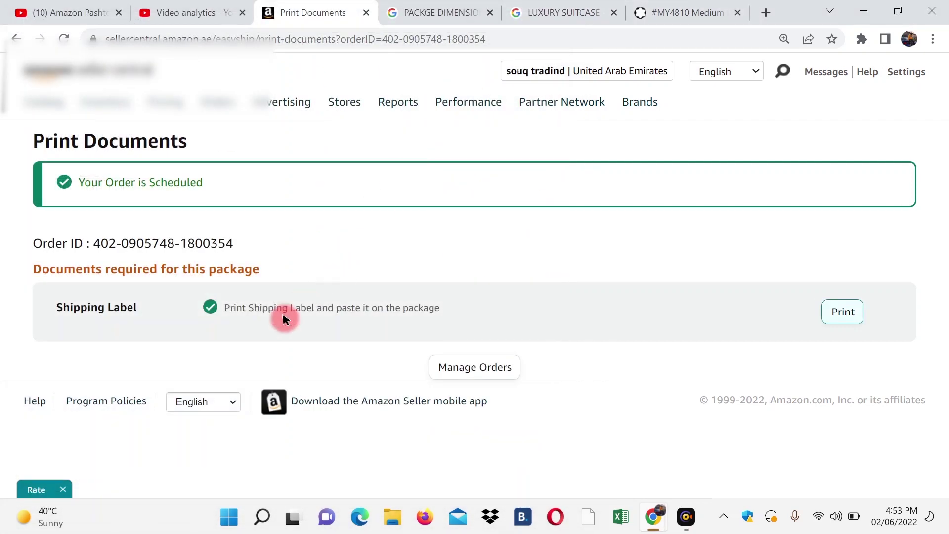
click(15, 40)
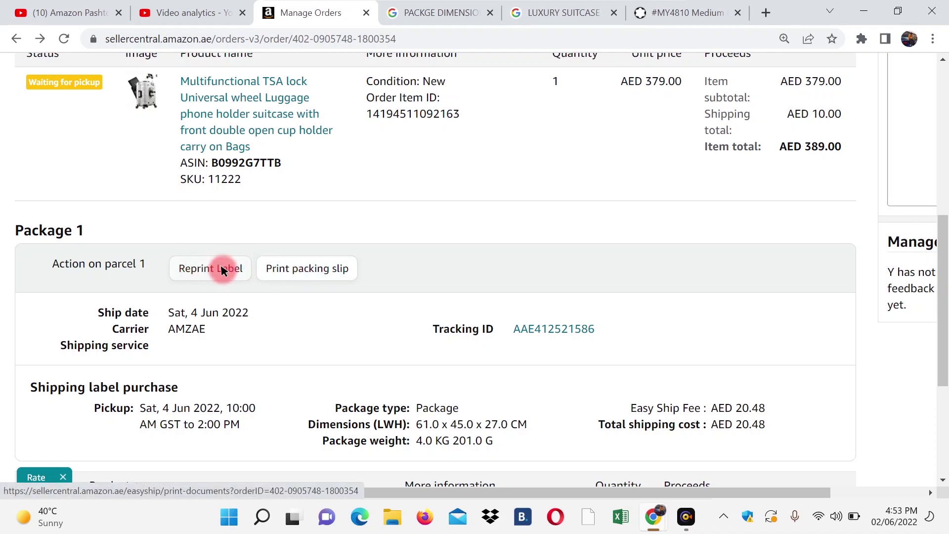
Search Google Images for "amazon print label" and enlarge the sample photo titled "Interactive: Unpack your label".
click(687, 12)
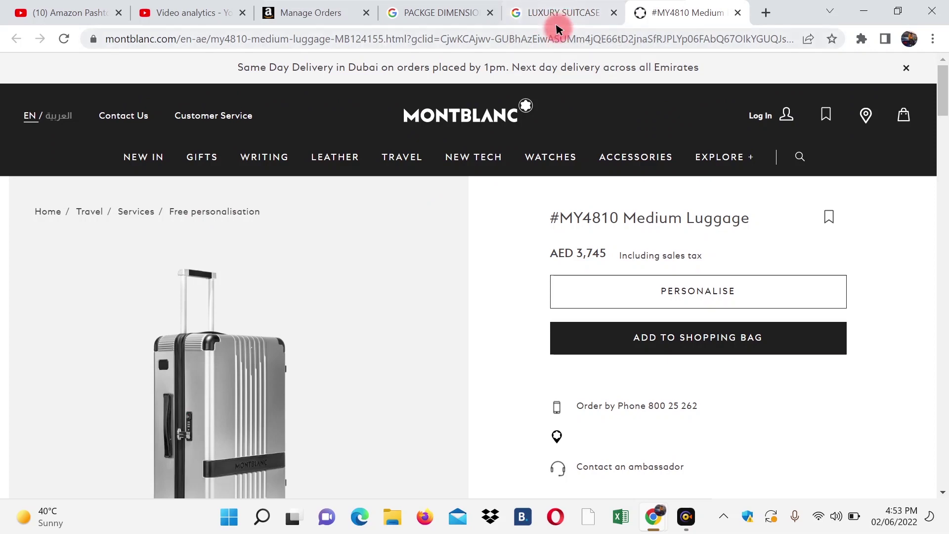
click(441, 14)
scroll(428, 170, up, 5)
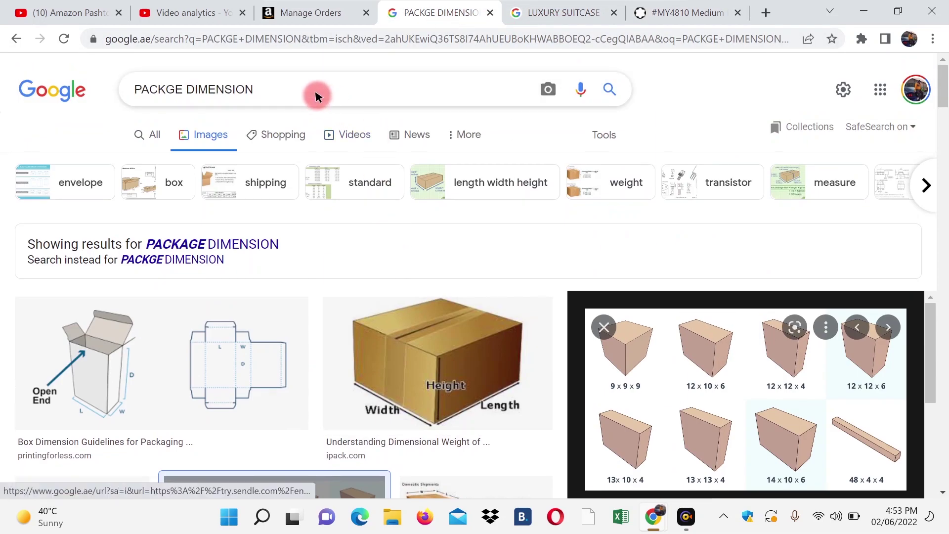
drag(313, 91, 58, 96)
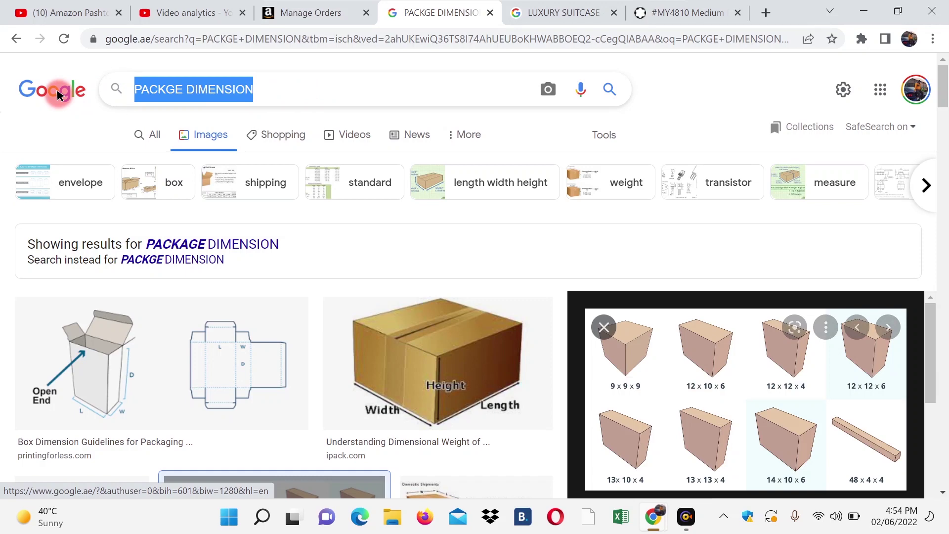
key(BackSpace)
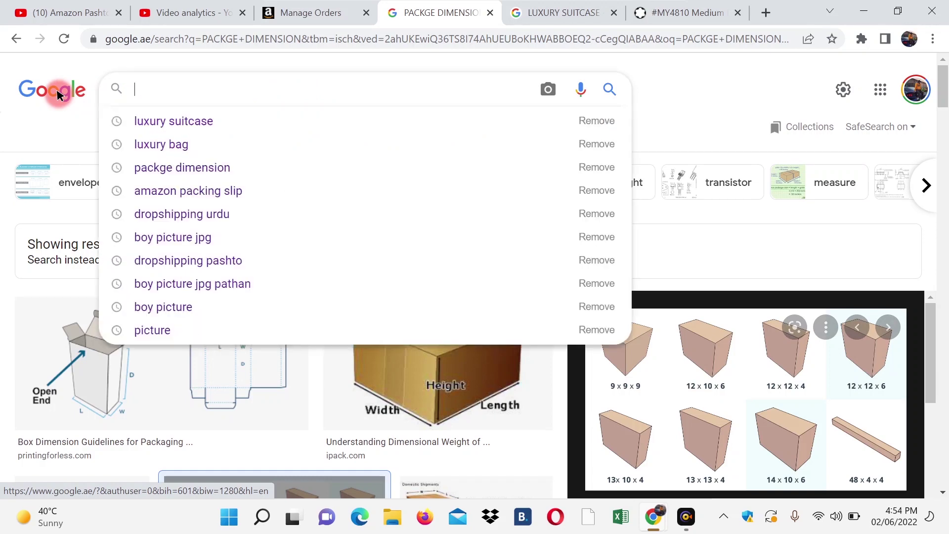
text(AMAZON)
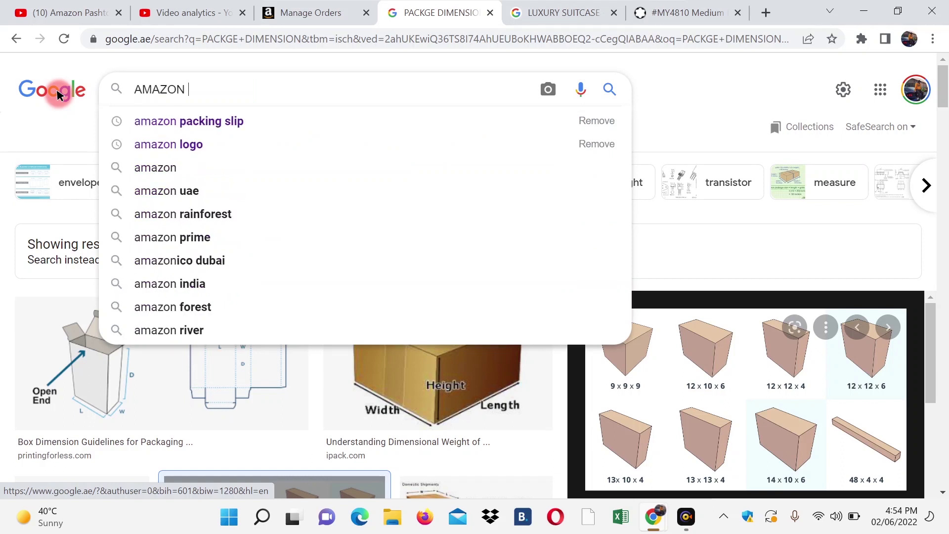
text( PRINT )
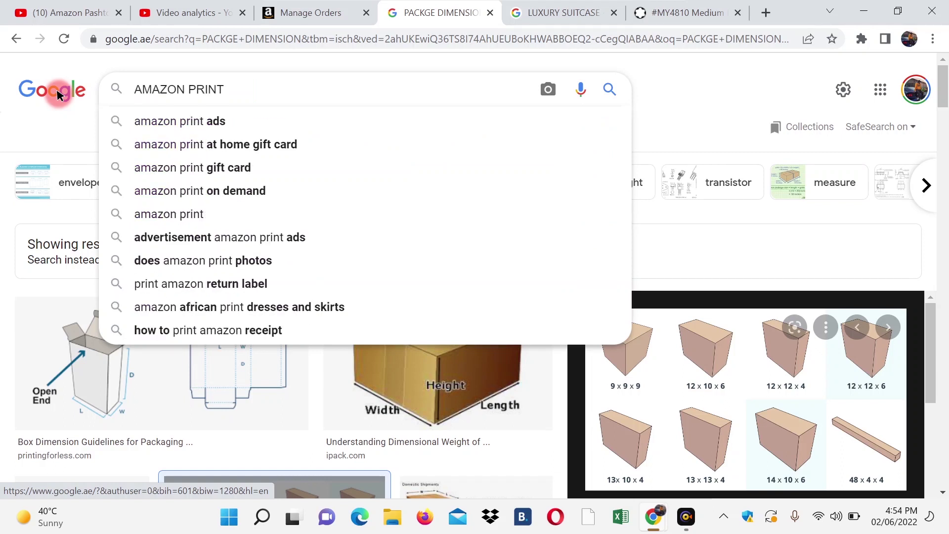
text(LA)
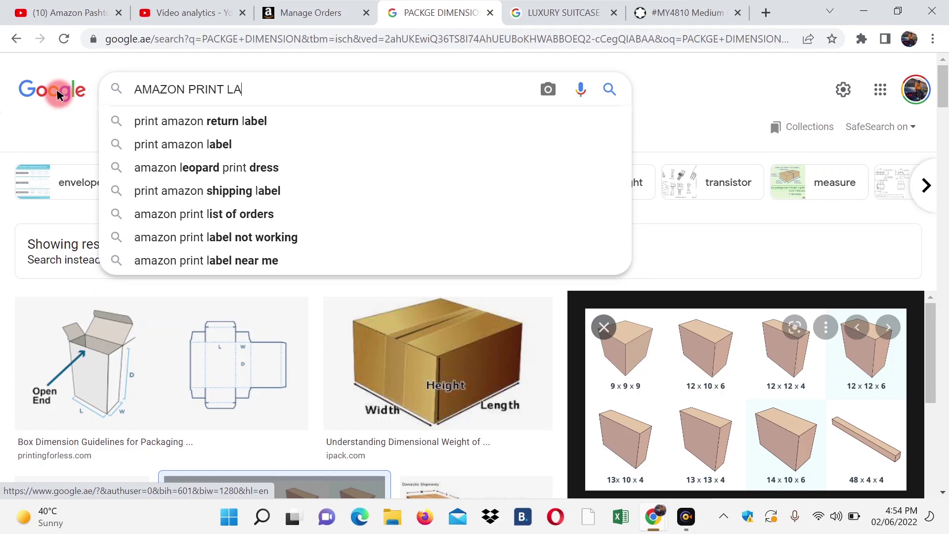
key(Down)
key(Down)
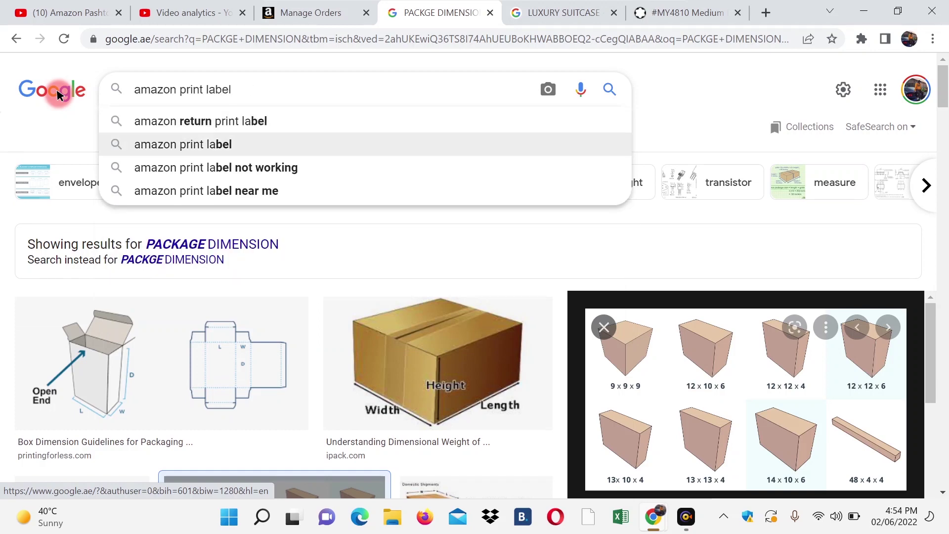
key(Return)
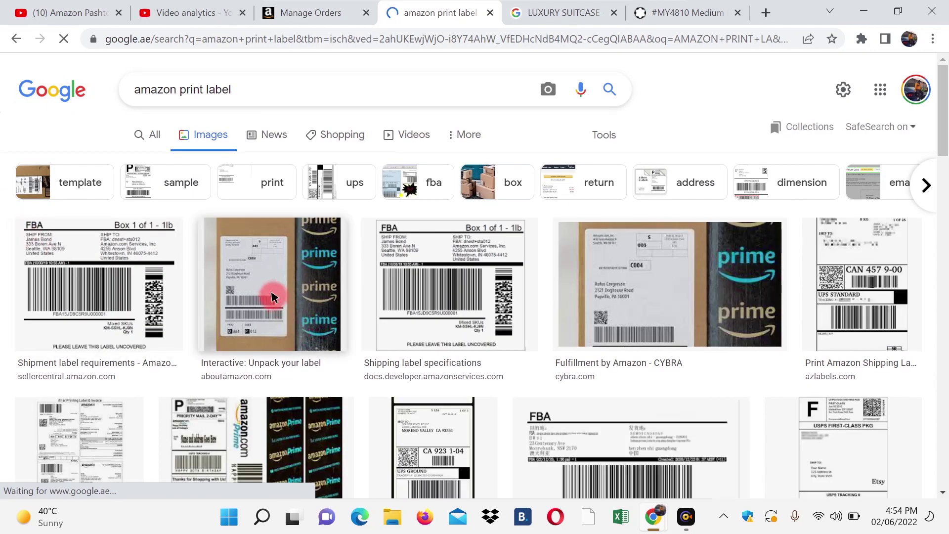
click(255, 272)
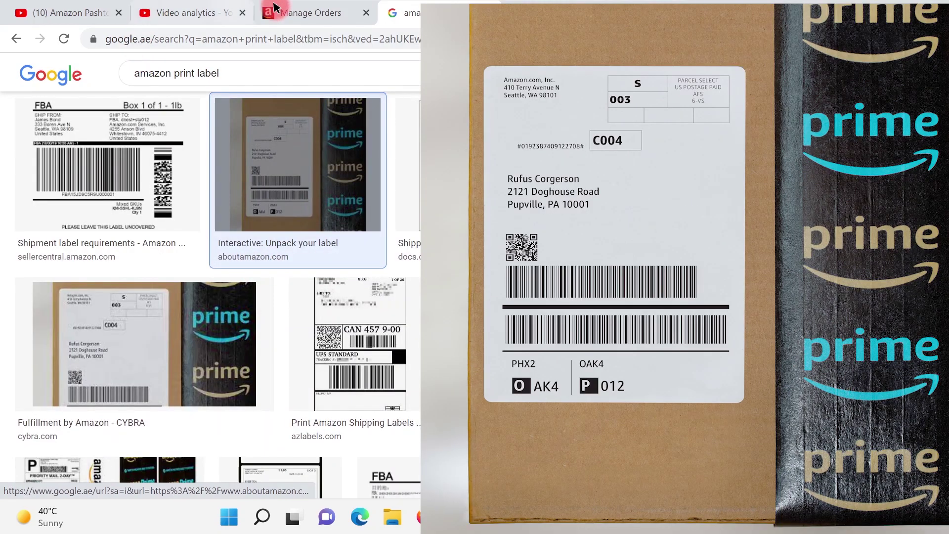
Revisit the package's packing slip option in the order details, and search Google Images for "amazon PRINT PACKING SLIP" examples.
click(299, 15)
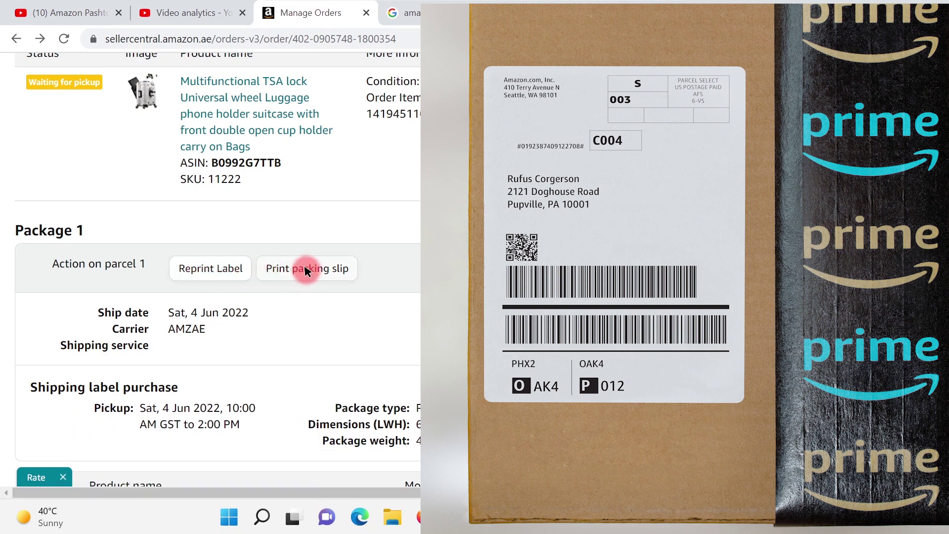
click(435, 12)
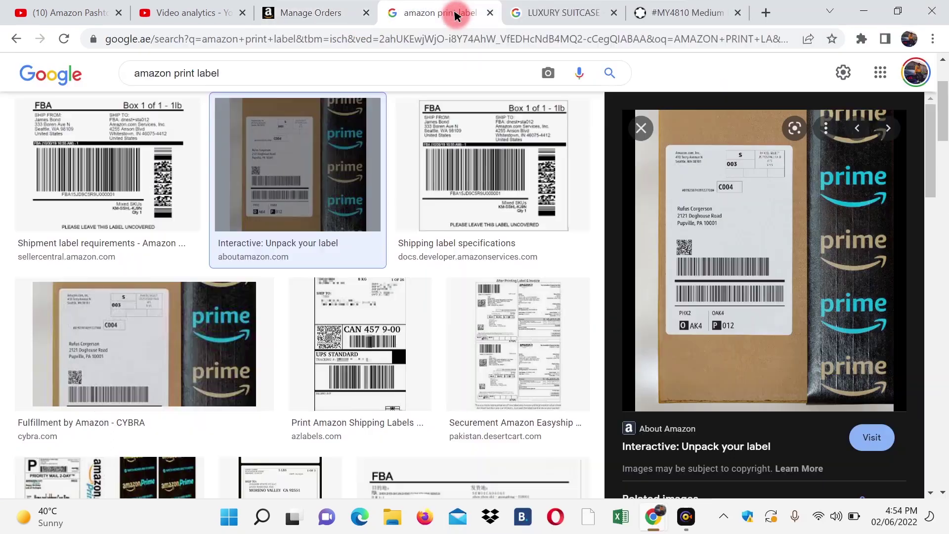
scroll(402, 139, up, 3)
click(265, 90)
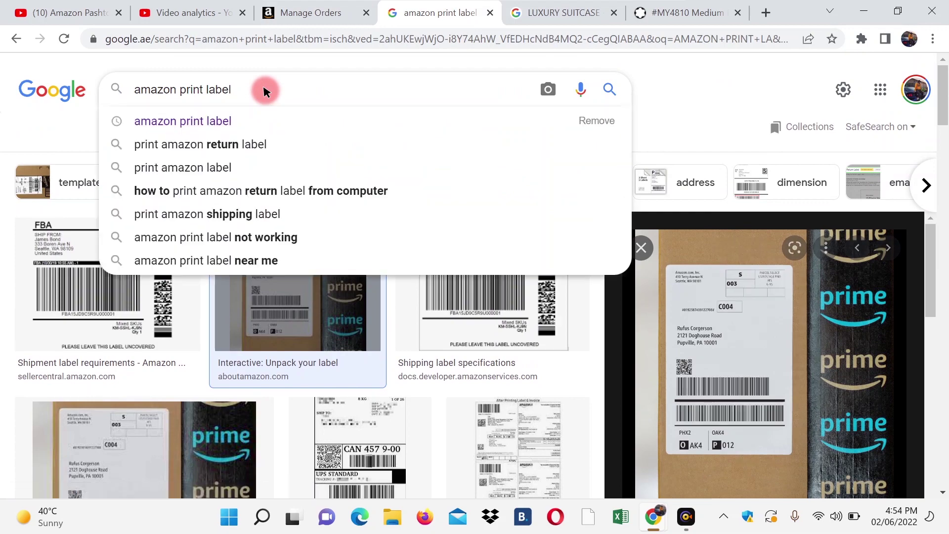
key(BackSpace)
key(BackSpace)
key(BackSpace)
key(BackSpace)
key(BackSpace)
key(BackSpace)
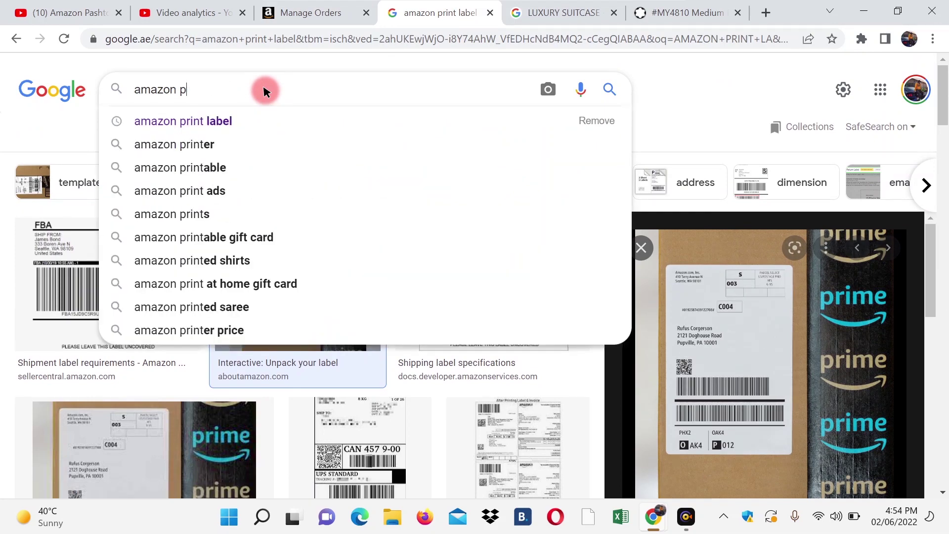
key(BackSpace)
text(PRINT PACKING SLIP)
key(Return)
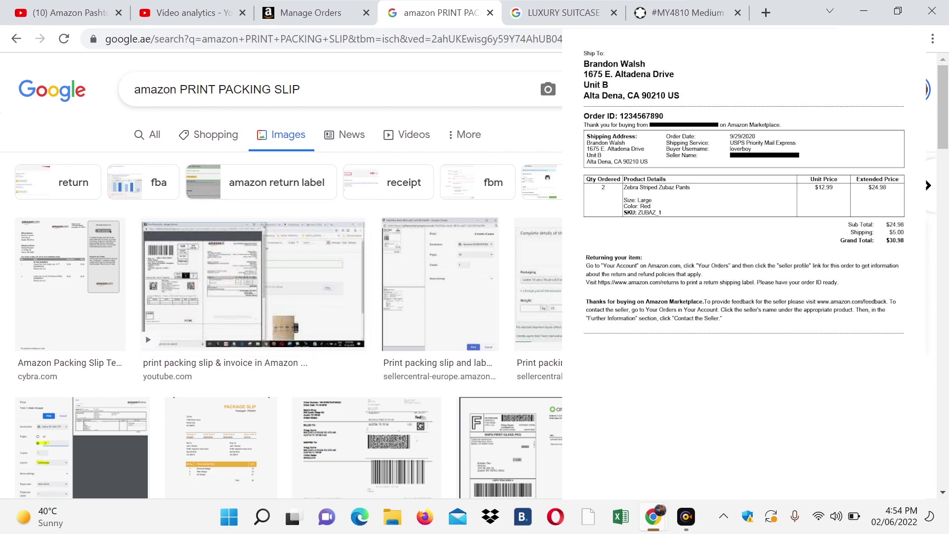
scroll(358, 346, down, 3)
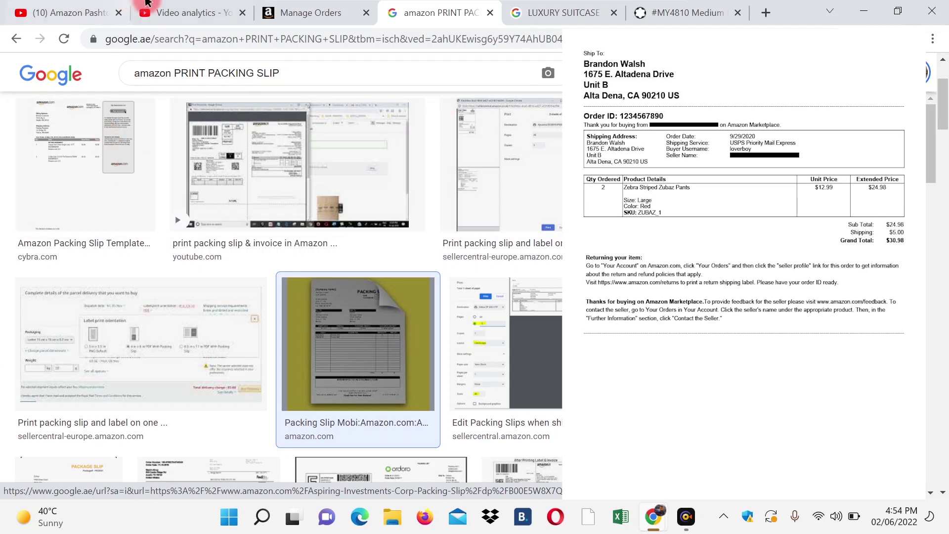
Open the shipping label's print preview from the Package 1 order details and set its destination to Save as PDF.
click(316, 15)
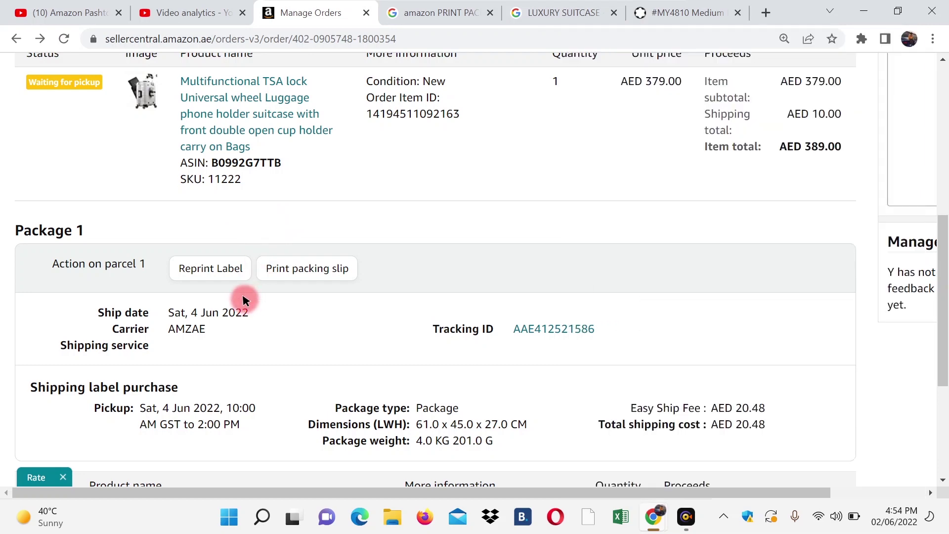
click(216, 274)
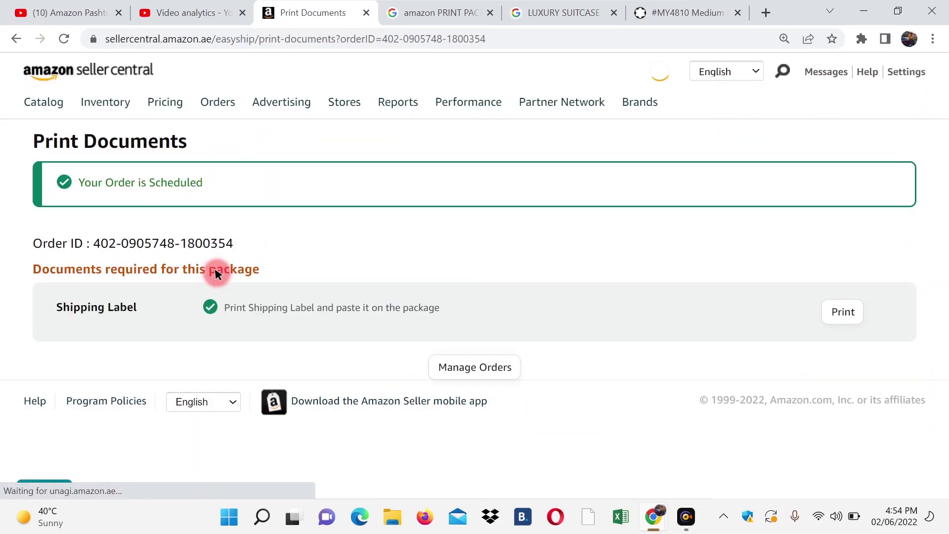
click(843, 311)
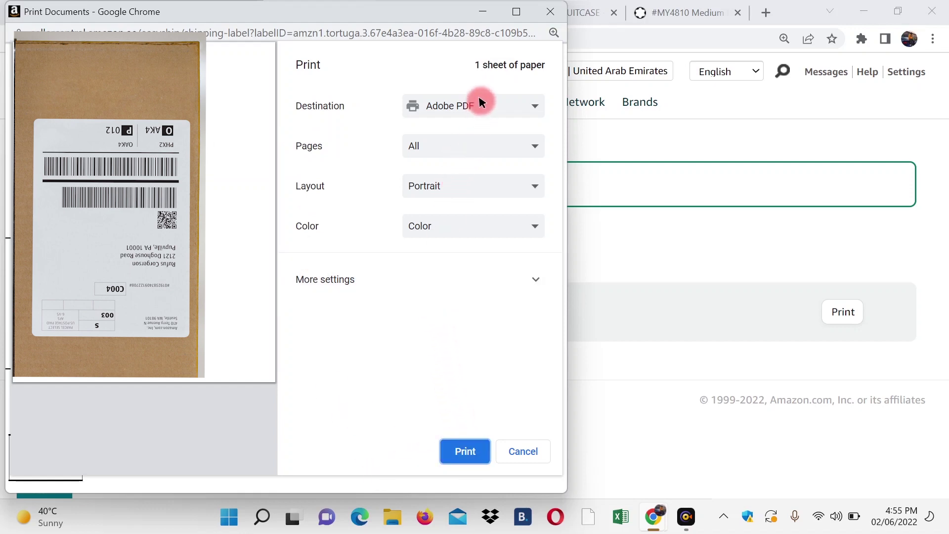
click(482, 106)
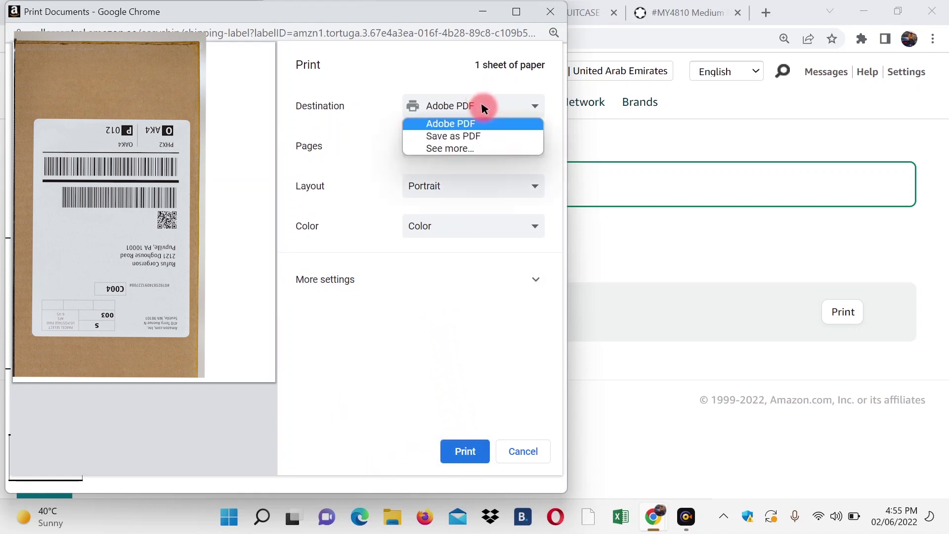
click(438, 137)
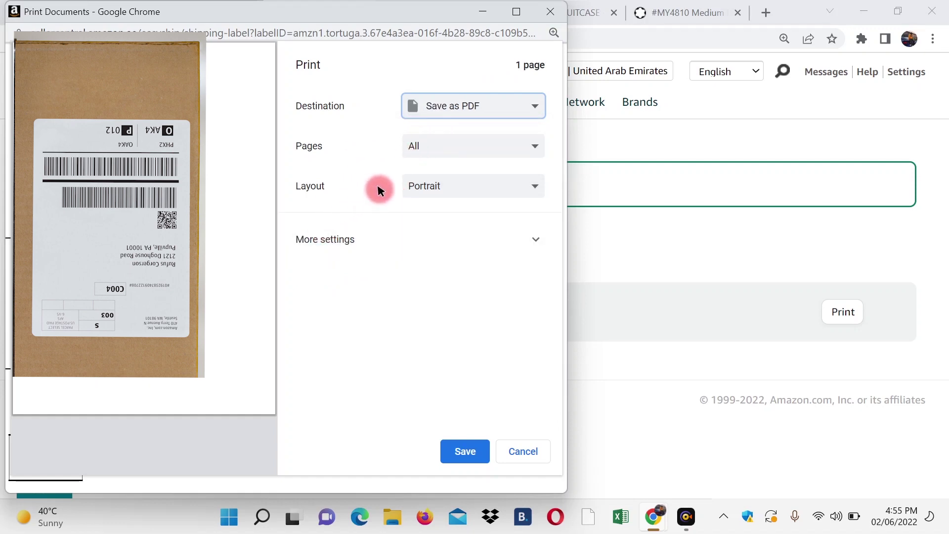
Try the Custom page range for the label printout and restore it to All.
click(484, 147)
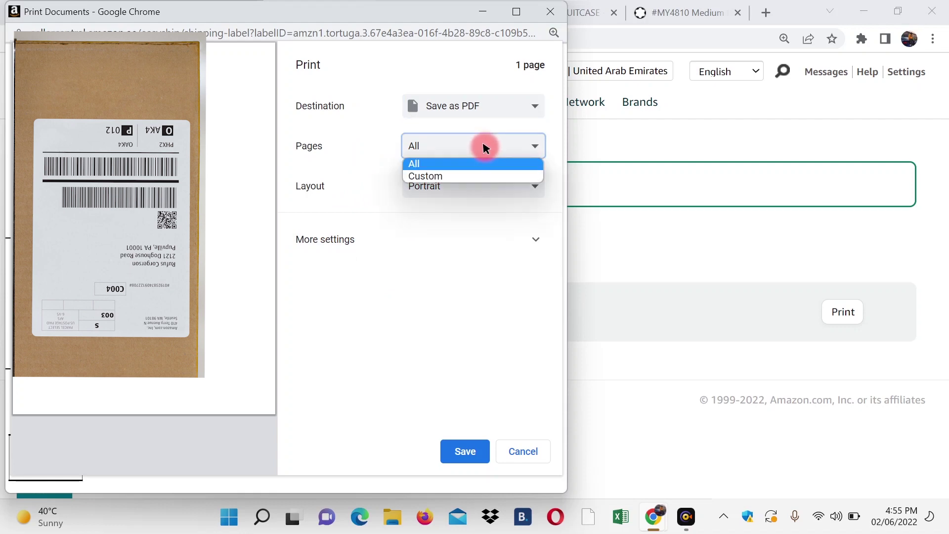
click(450, 177)
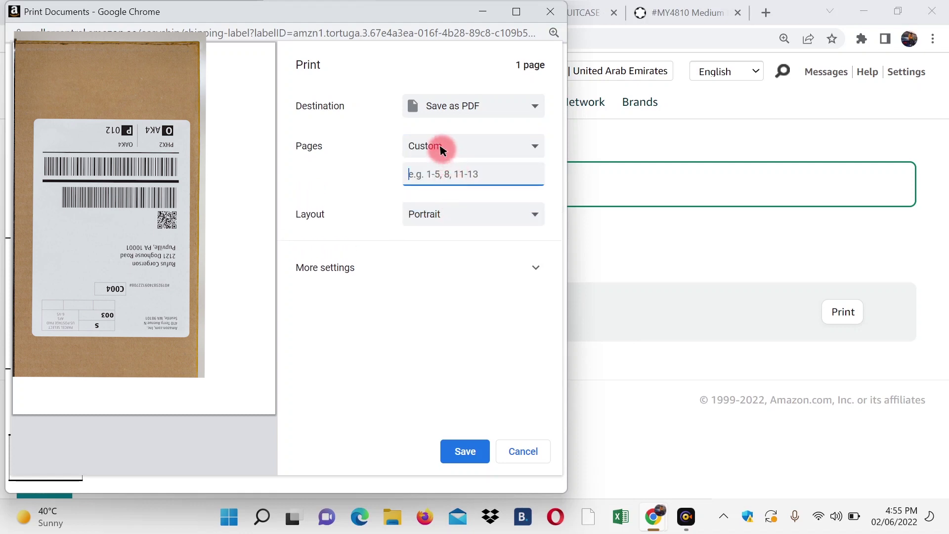
click(519, 146)
click(455, 163)
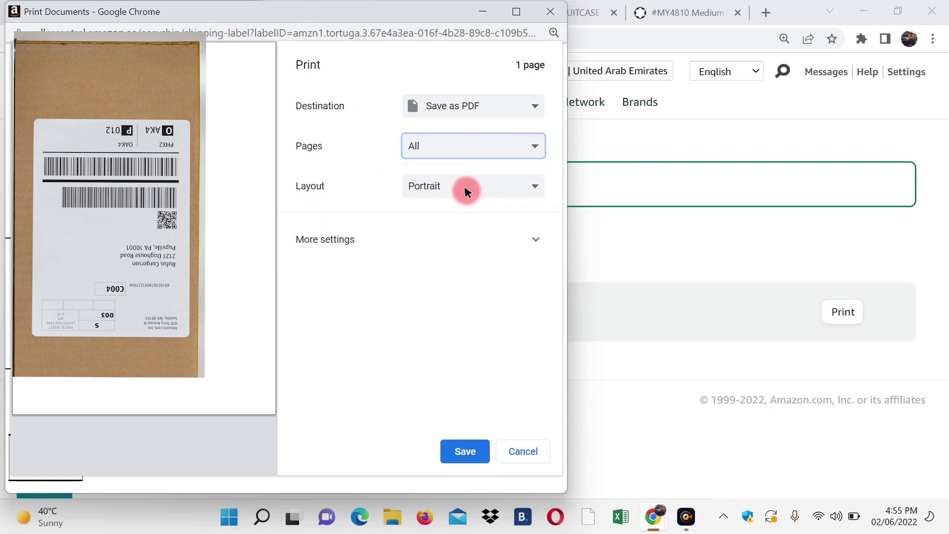
Try the Landscape layout for the label printout and restore Portrait.
click(466, 187)
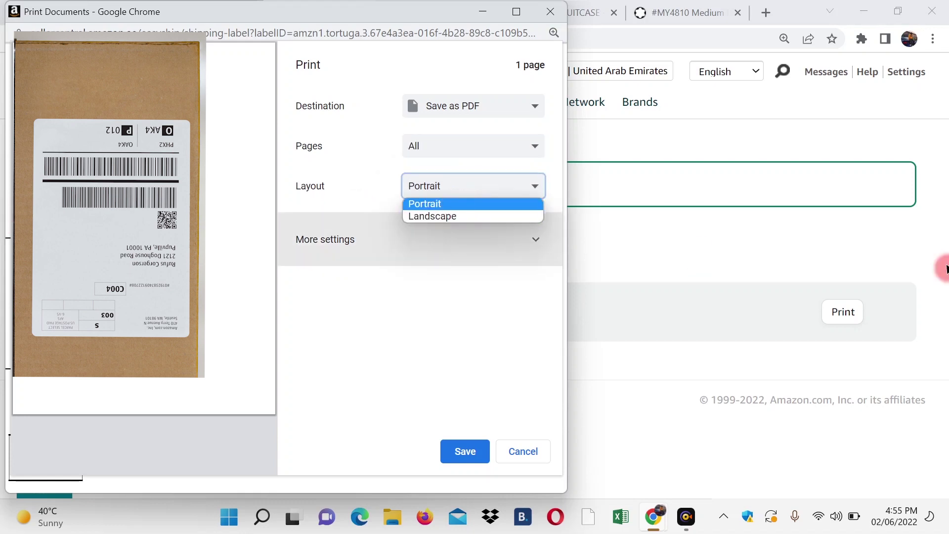
click(422, 217)
click(408, 179)
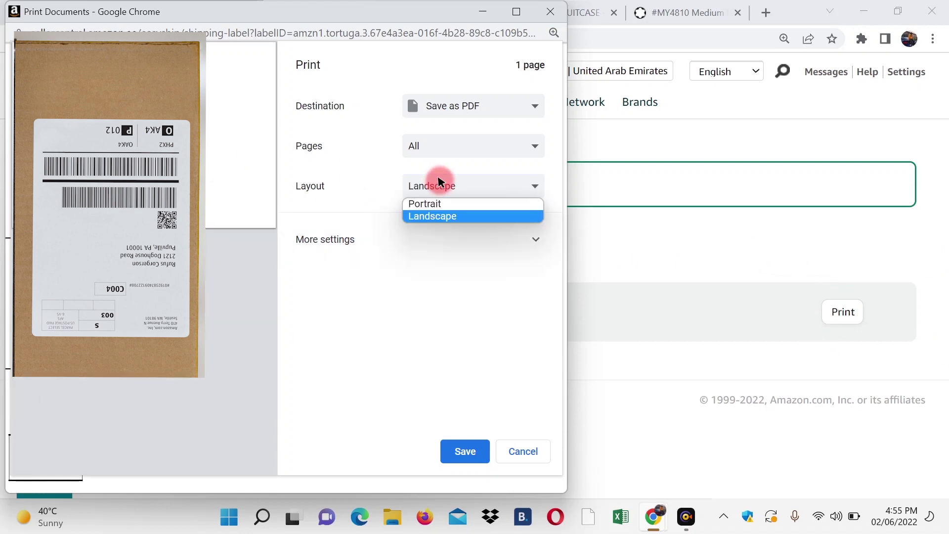
click(444, 201)
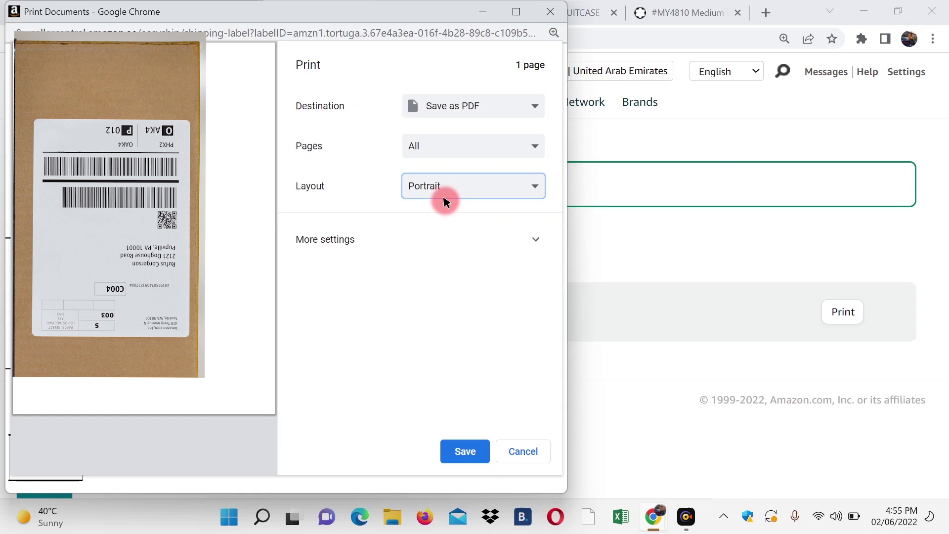
Examine the additional print settings and the full list of print destinations, keeping Save as PDF.
click(509, 237)
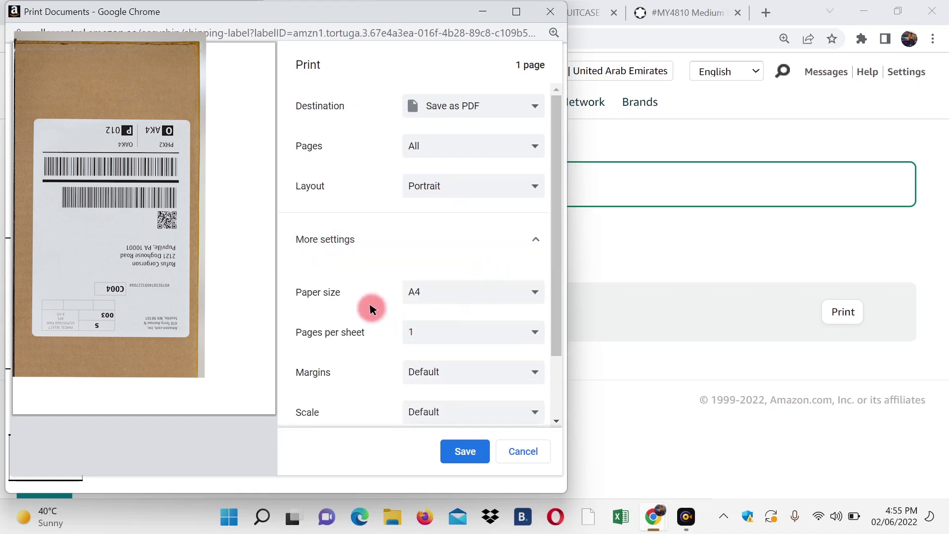
scroll(358, 391, down, 2)
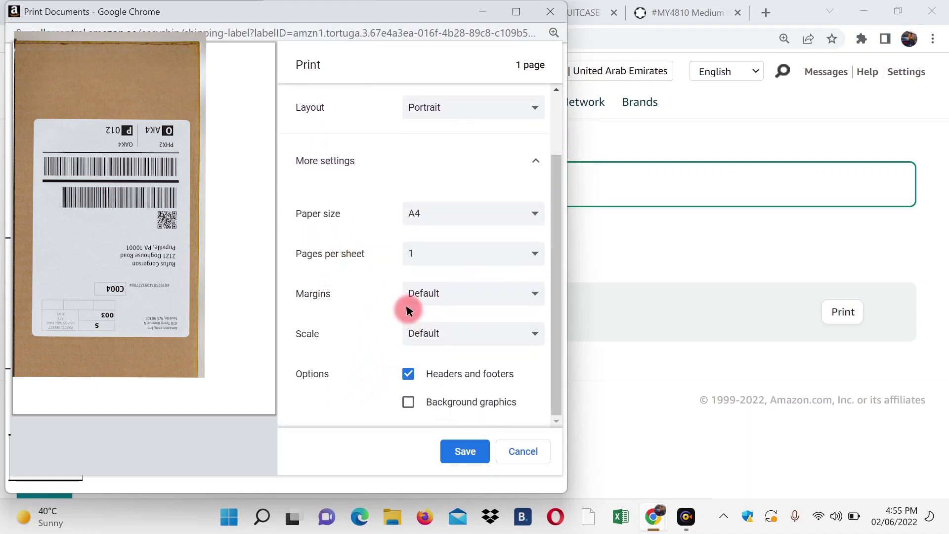
scroll(395, 282, up, 2)
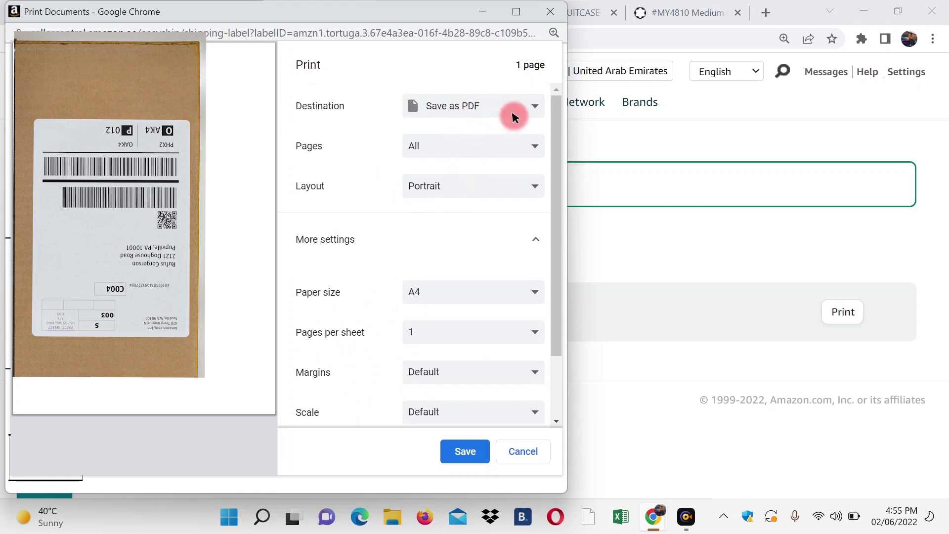
click(528, 106)
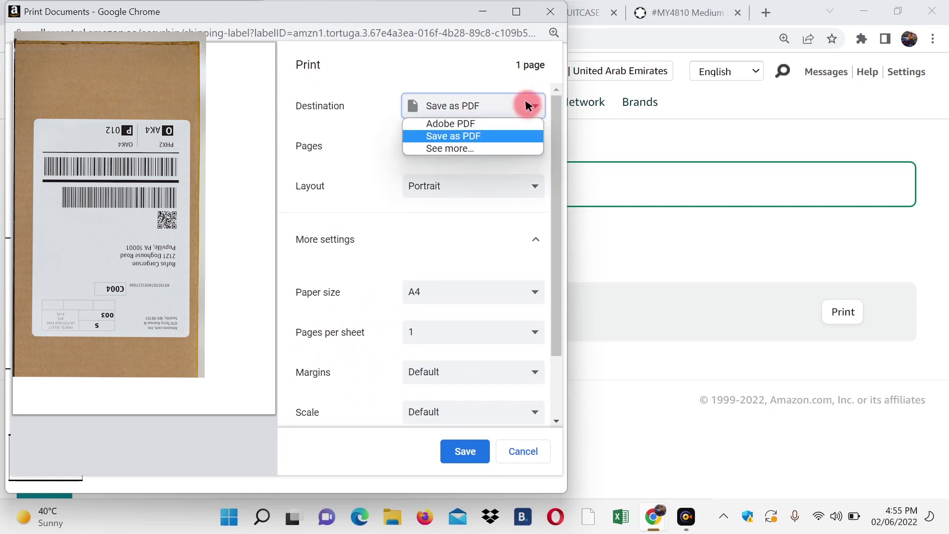
click(467, 149)
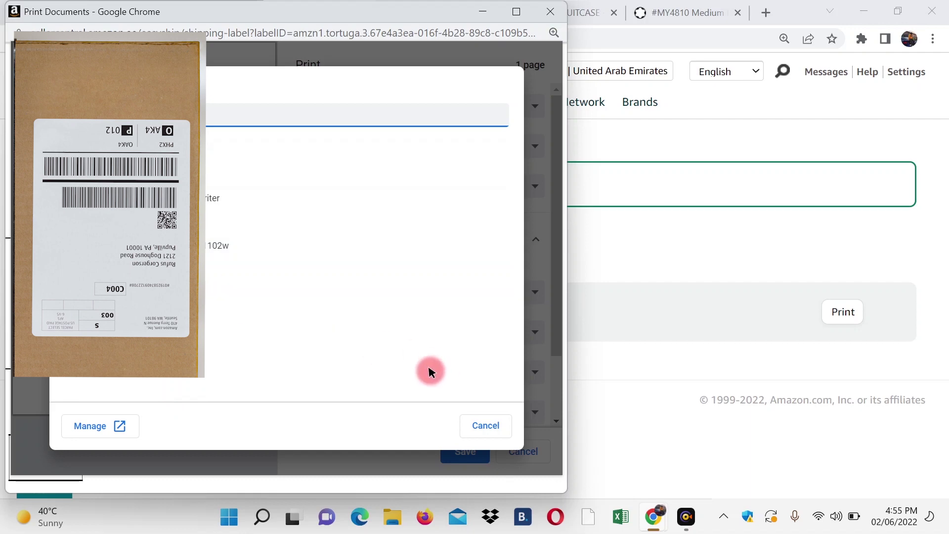
click(494, 426)
Save the shipping label to the Desktop as AMAZON ORDER LABEL, with the file type set to All Files.
click(469, 457)
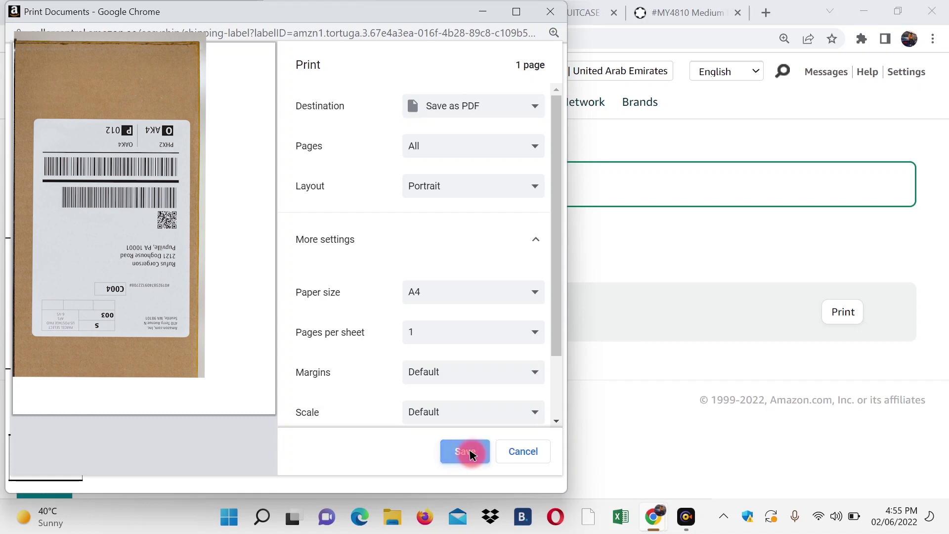
click(469, 452)
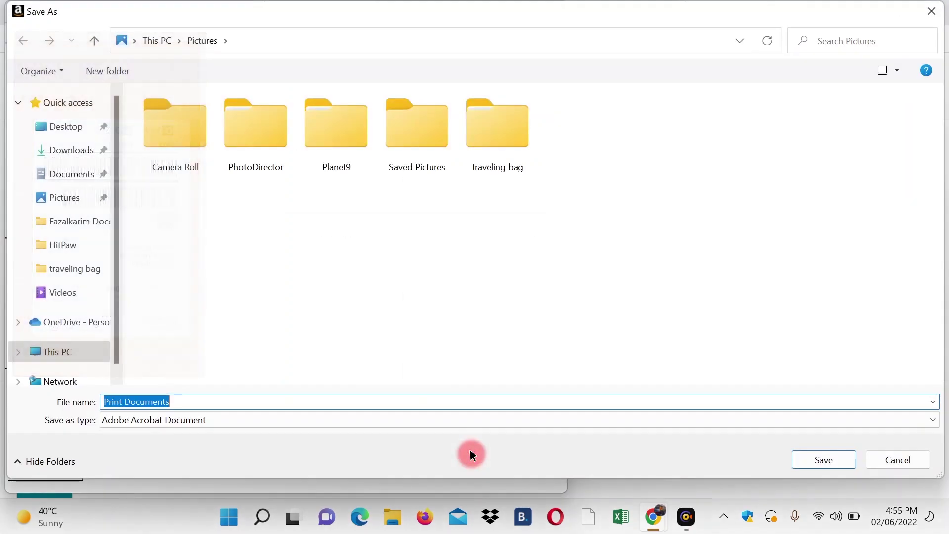
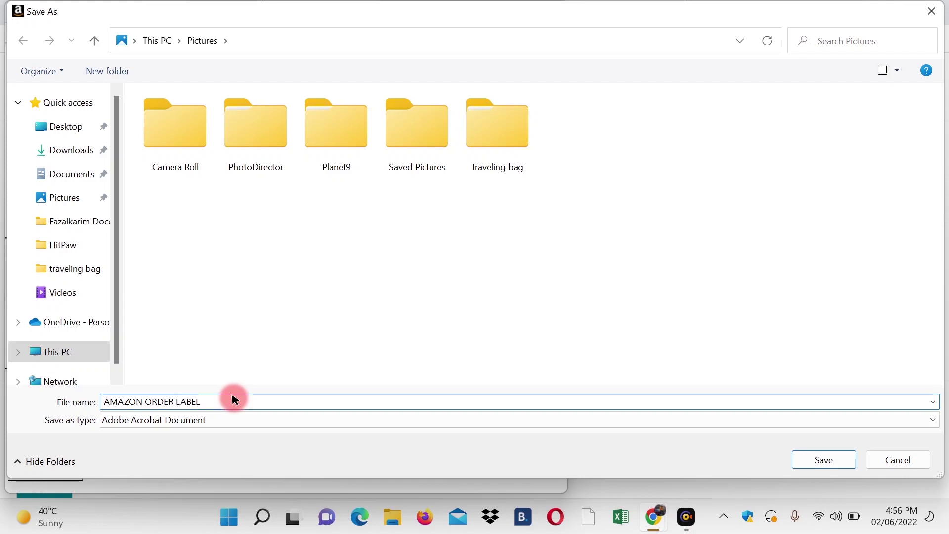
click(69, 128)
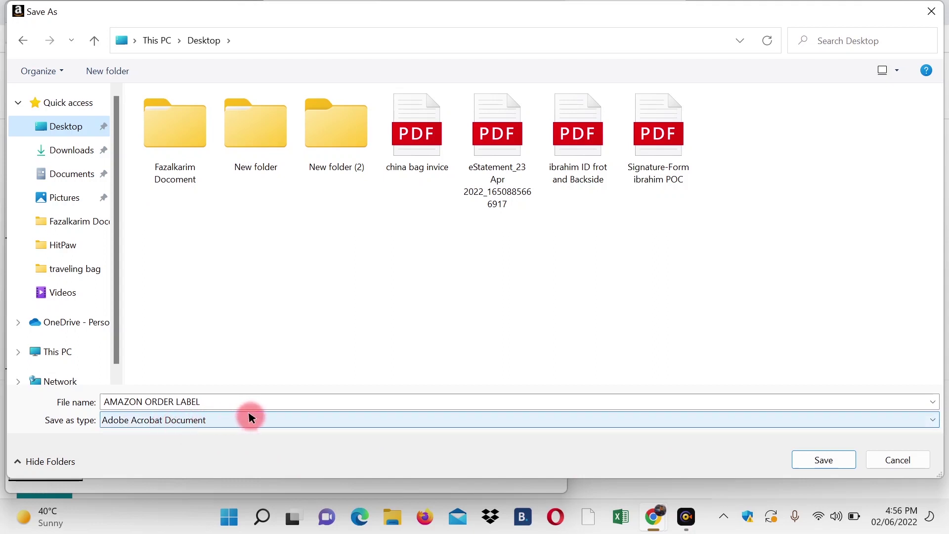
click(310, 419)
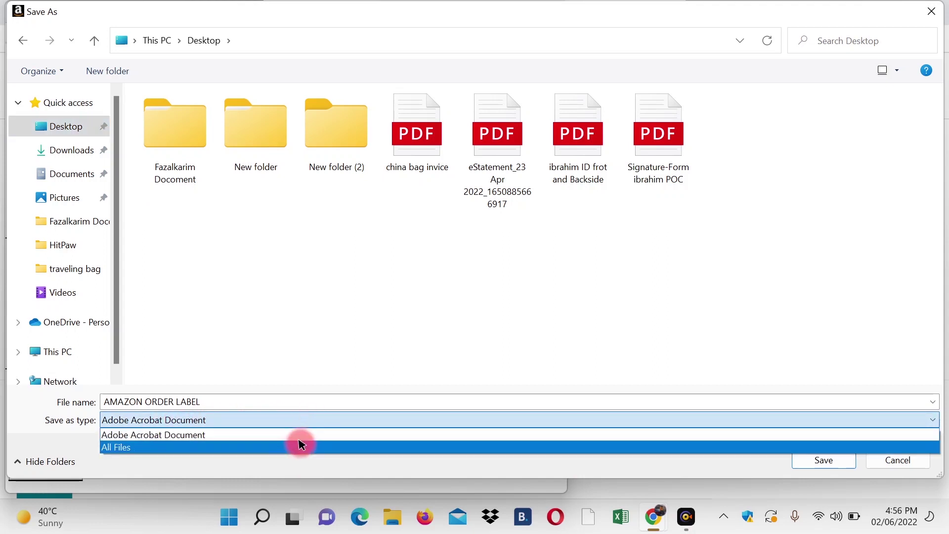
click(298, 447)
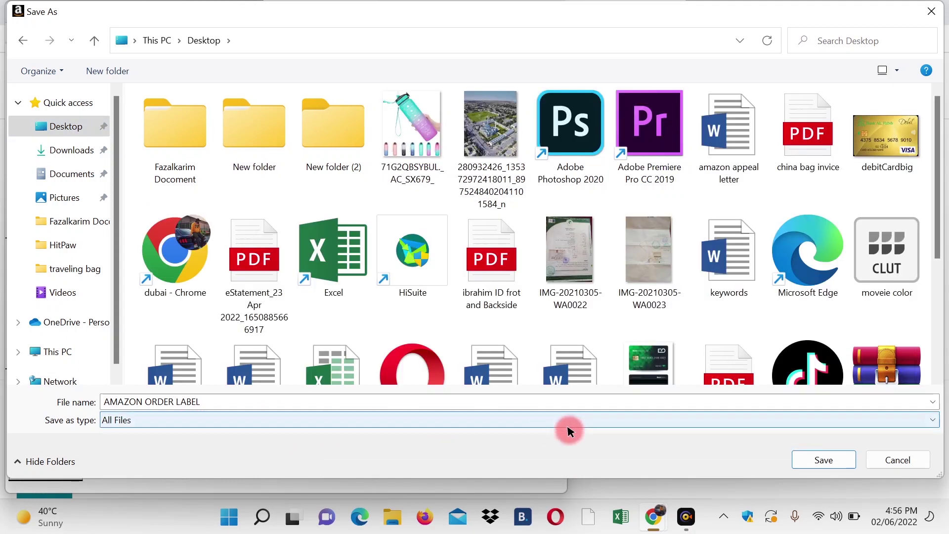
click(815, 462)
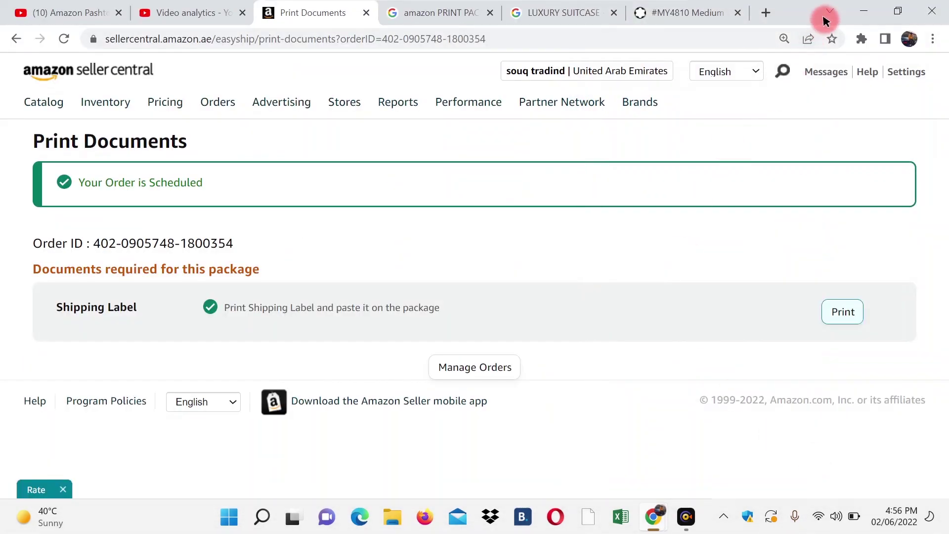
Switch to the desktop, open the saved AMAZON ORDER LABEL file with Adobe Acrobat to check it, and close it.
click(863, 12)
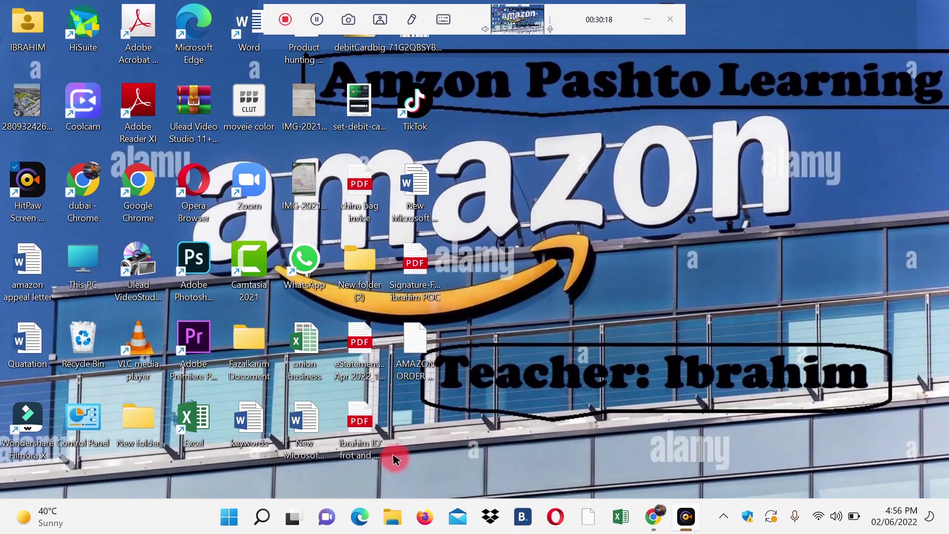
double_click(410, 356)
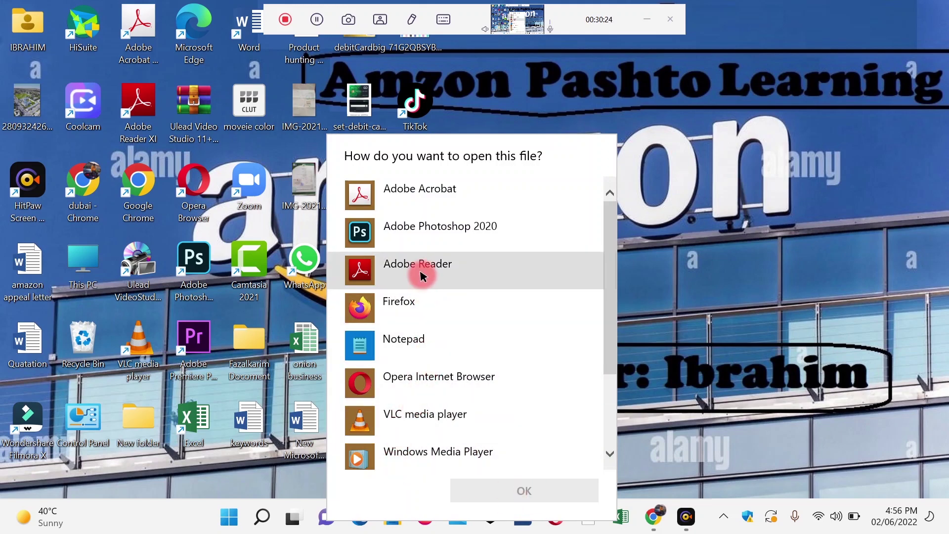
double_click(428, 192)
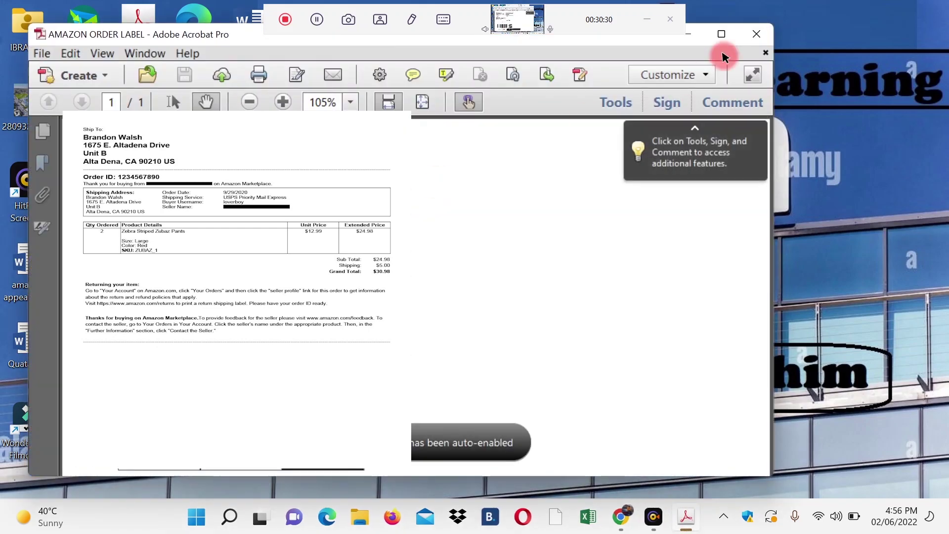
click(757, 34)
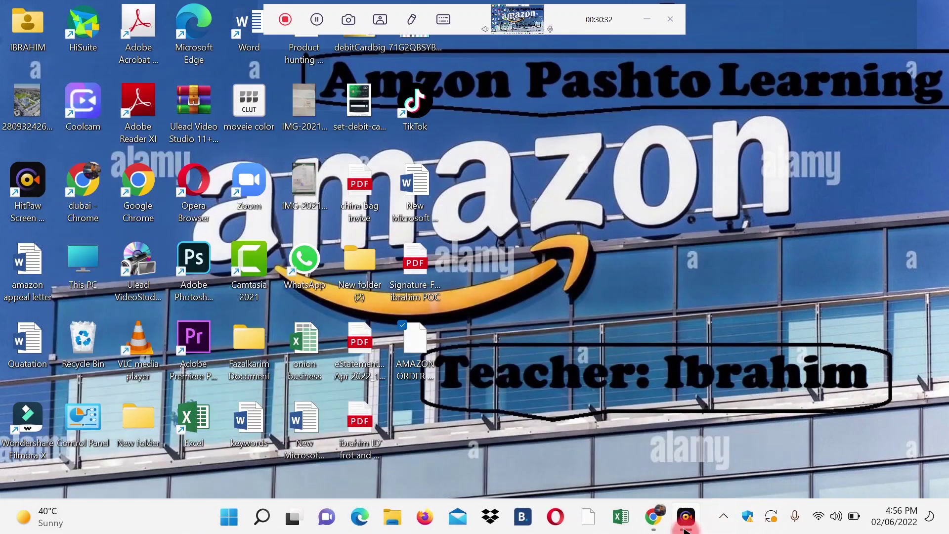
Switch back to the Print Documents window in Chrome and return to the order's details page.
mouse_move(654, 516)
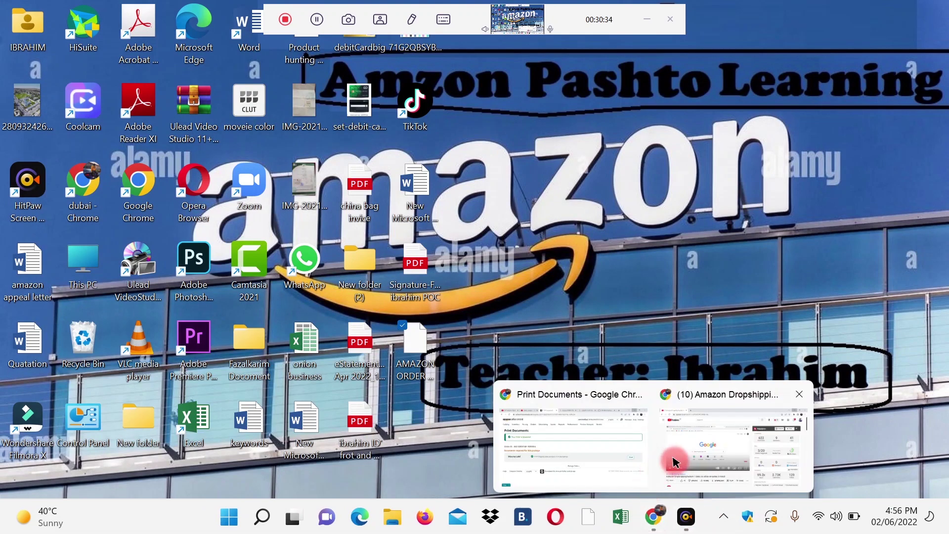
click(594, 453)
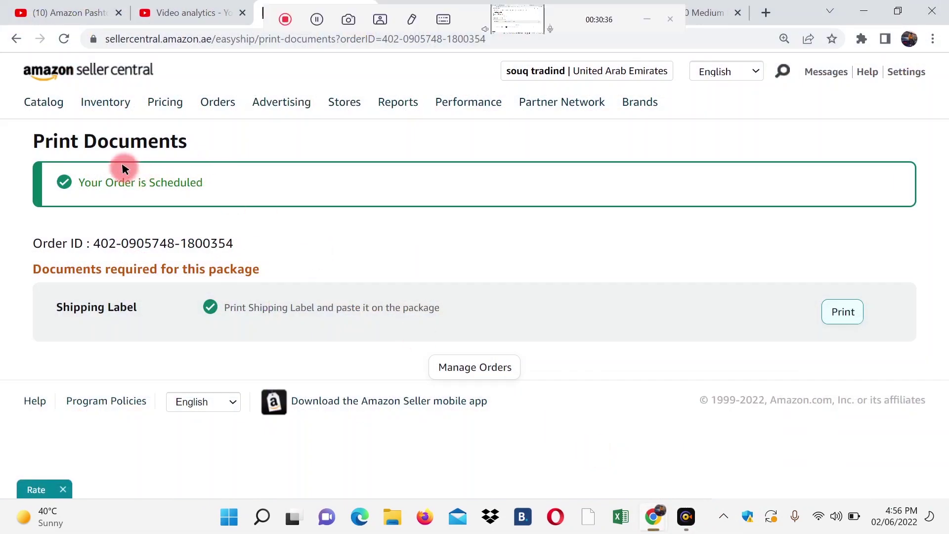
click(15, 39)
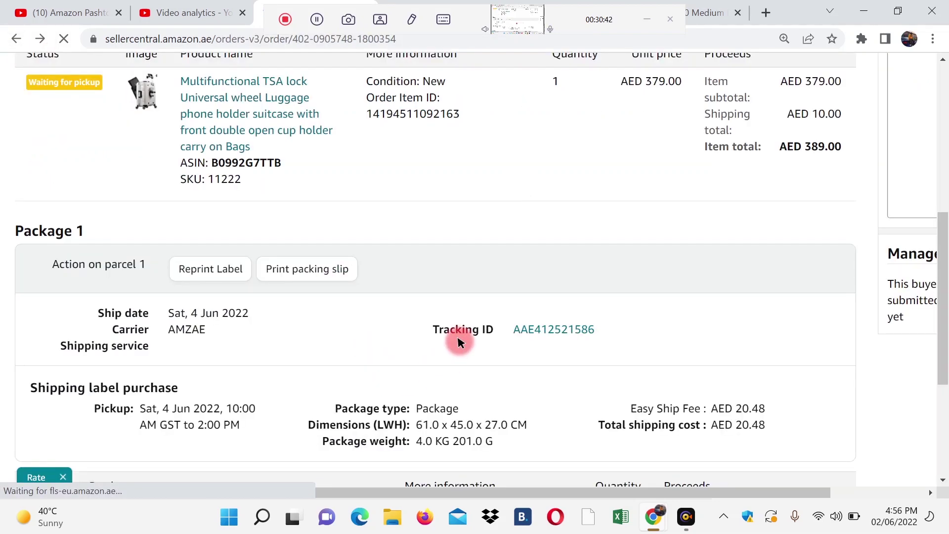
Print the Package 1 packing slip to PDF and save it on the Desktop as Amazon SLIP.
click(292, 273)
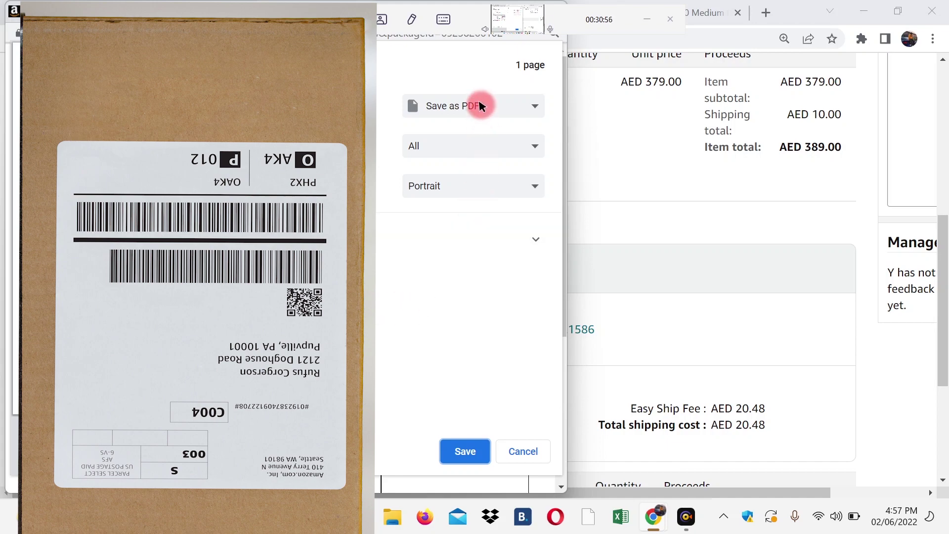
click(460, 463)
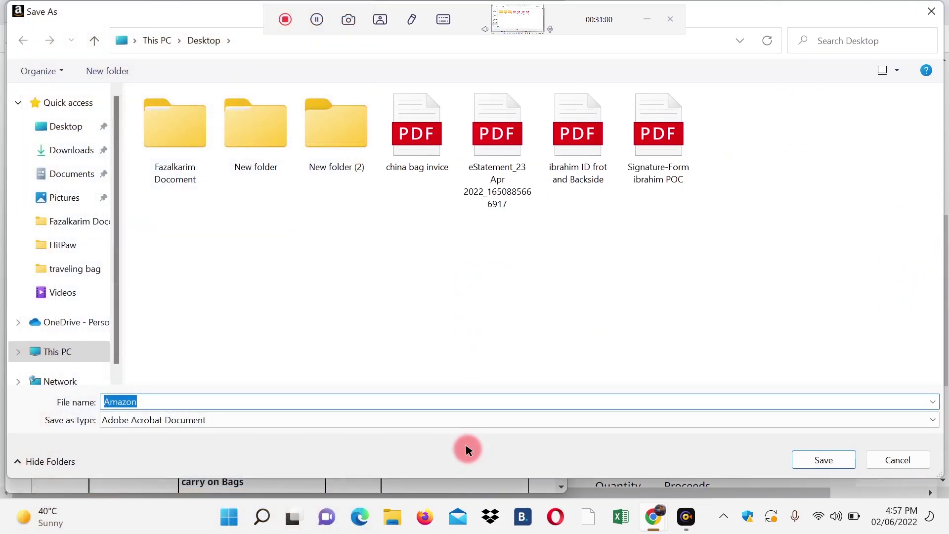
click(242, 398)
text(SLIP)
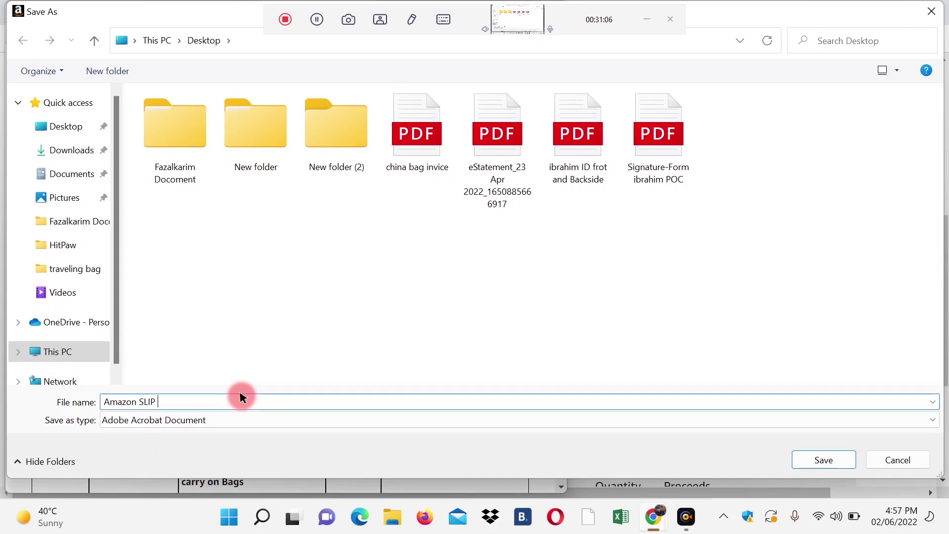
click(60, 128)
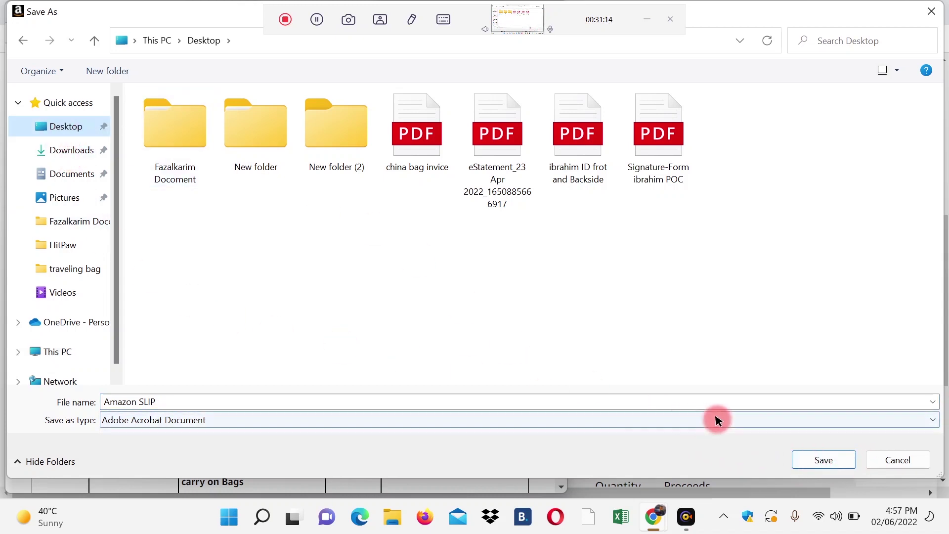
click(816, 462)
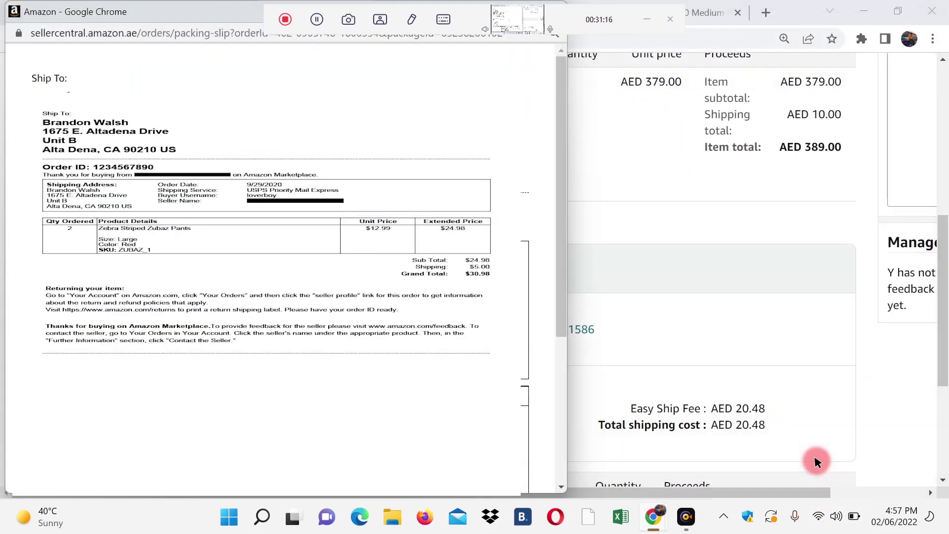
Switch to the desktop, open the saved Amazon SLIP PDF, look through the packing slip, and close it.
click(864, 11)
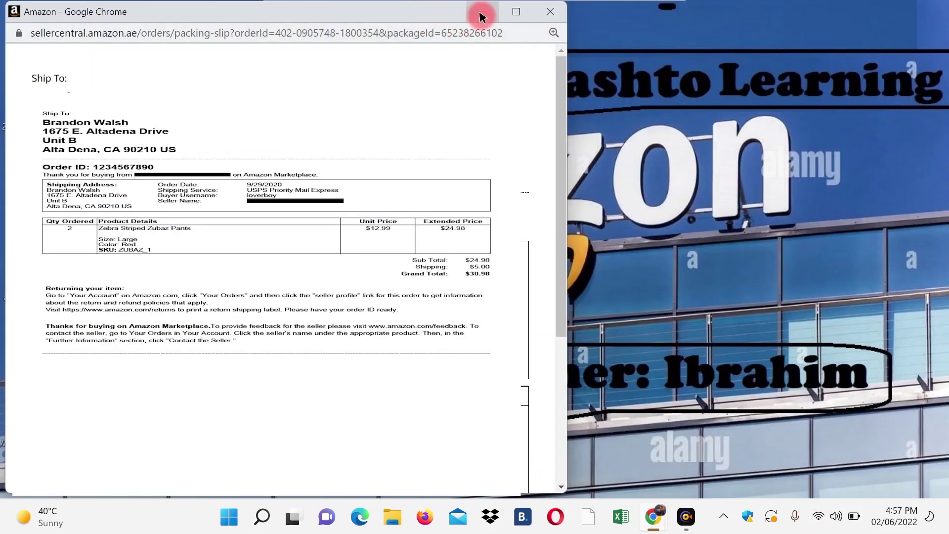
click(487, 15)
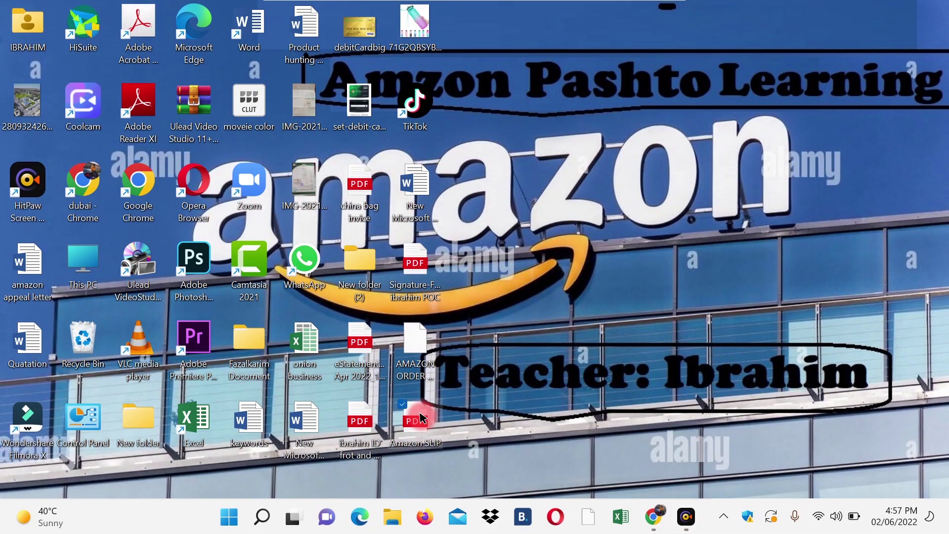
double_click(420, 418)
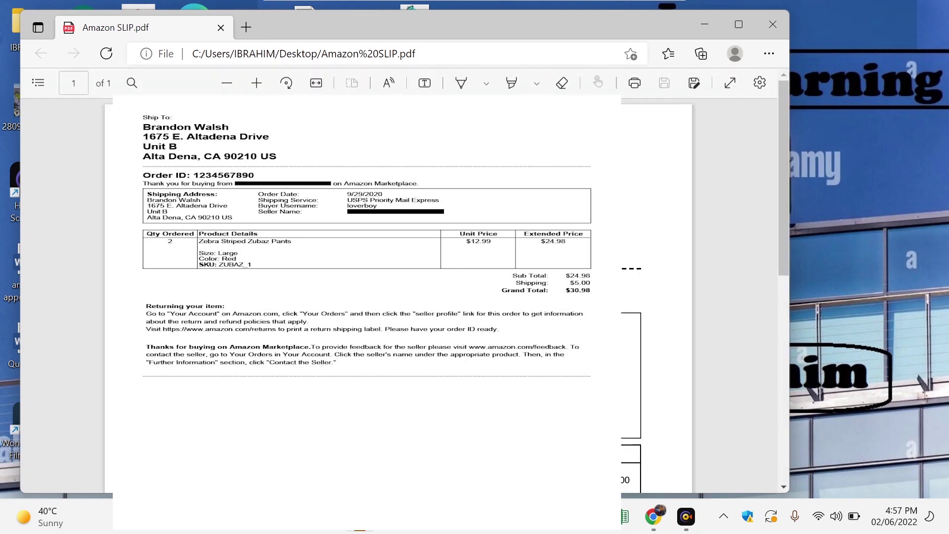
scroll(398, 297, down, 5)
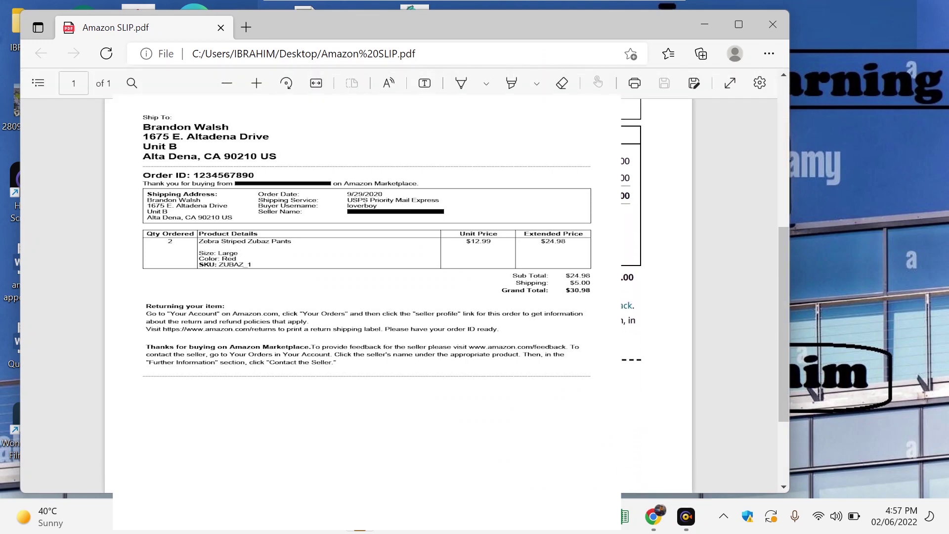
scroll(399, 296, up, 2)
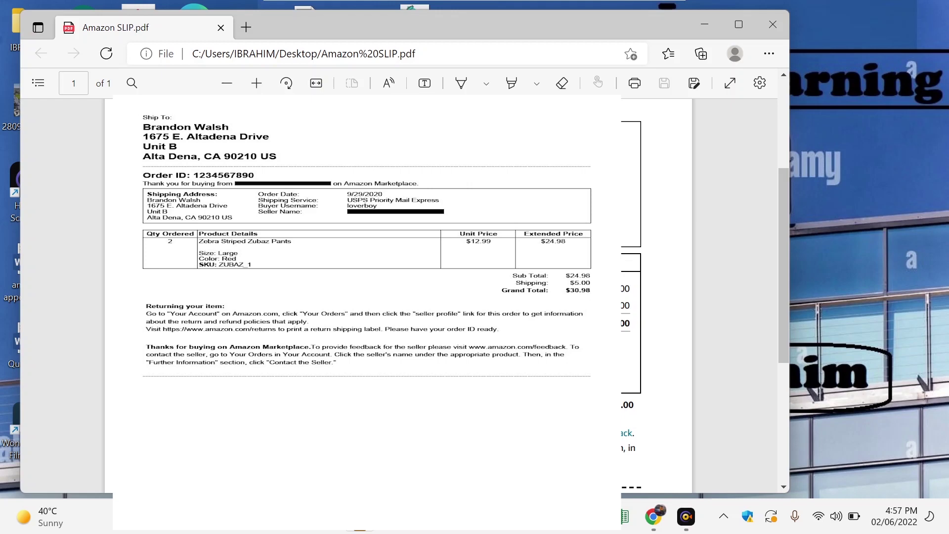
click(773, 25)
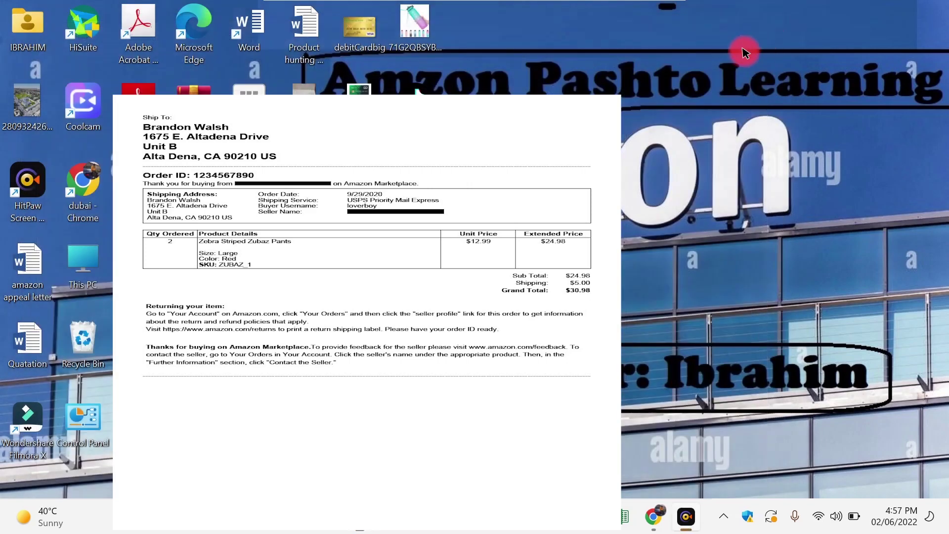
Switch back to the Manage Orders window in Chrome and examine the order summary, order contents, and Package 1 shipping details.
mouse_move(661, 516)
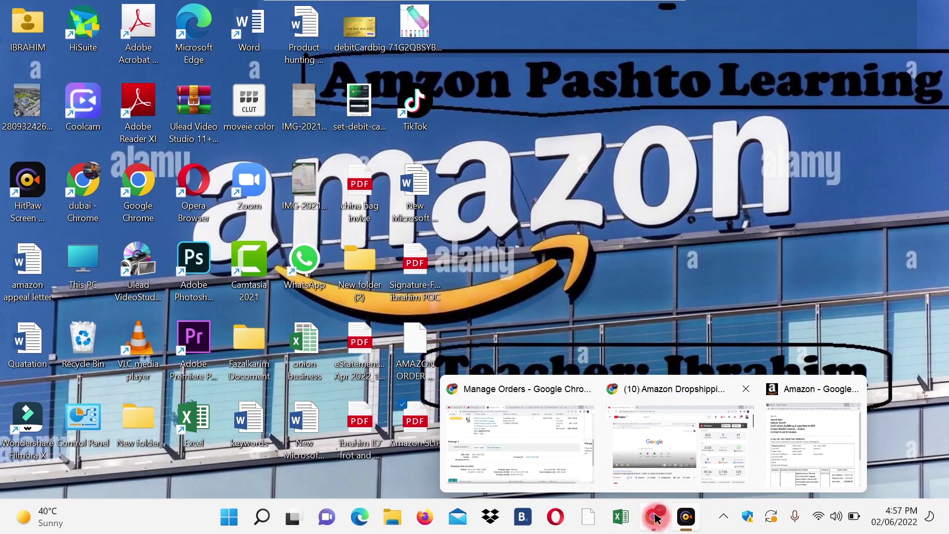
click(657, 519)
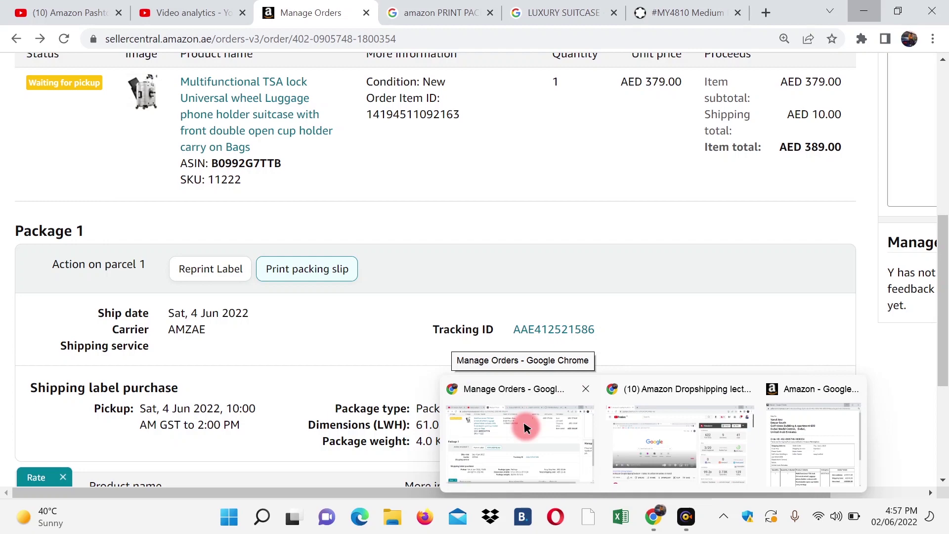
click(523, 426)
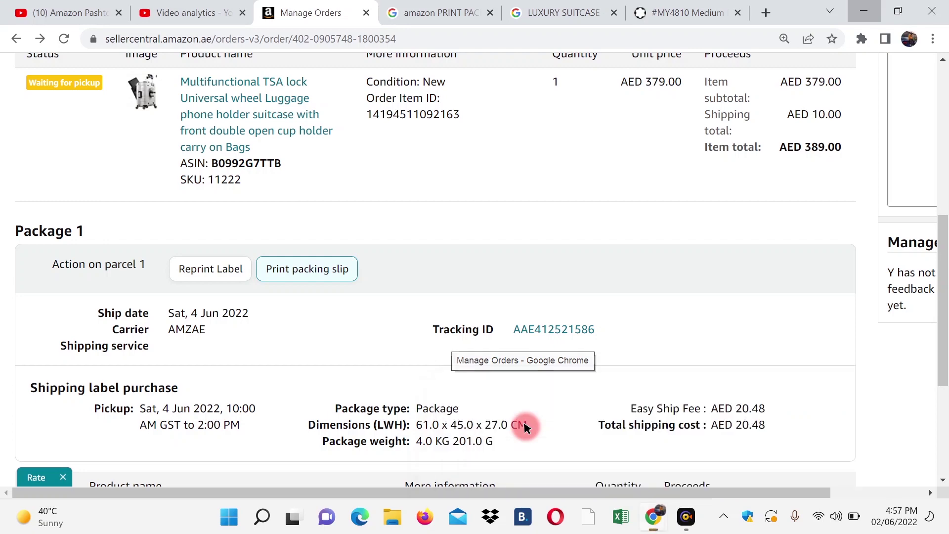
scroll(416, 332, up, 5)
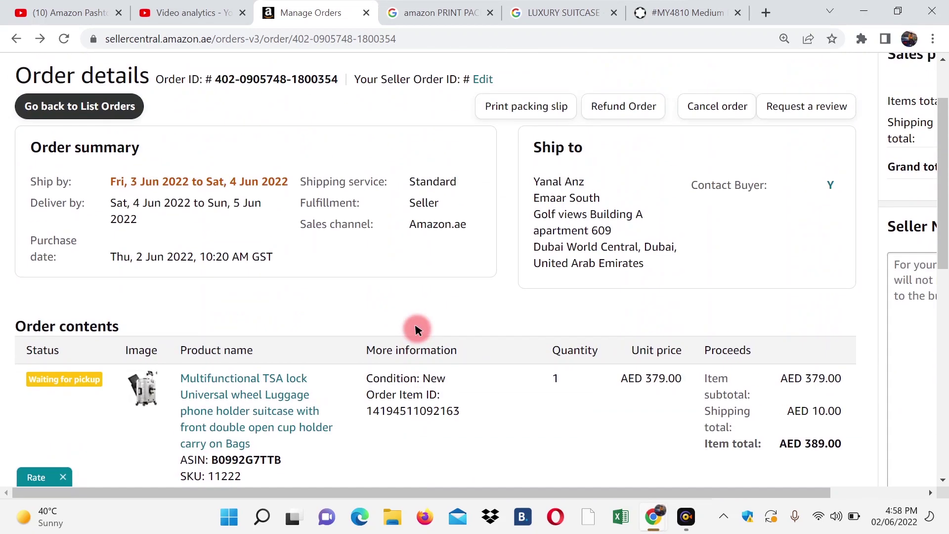
scroll(415, 329, up, 2)
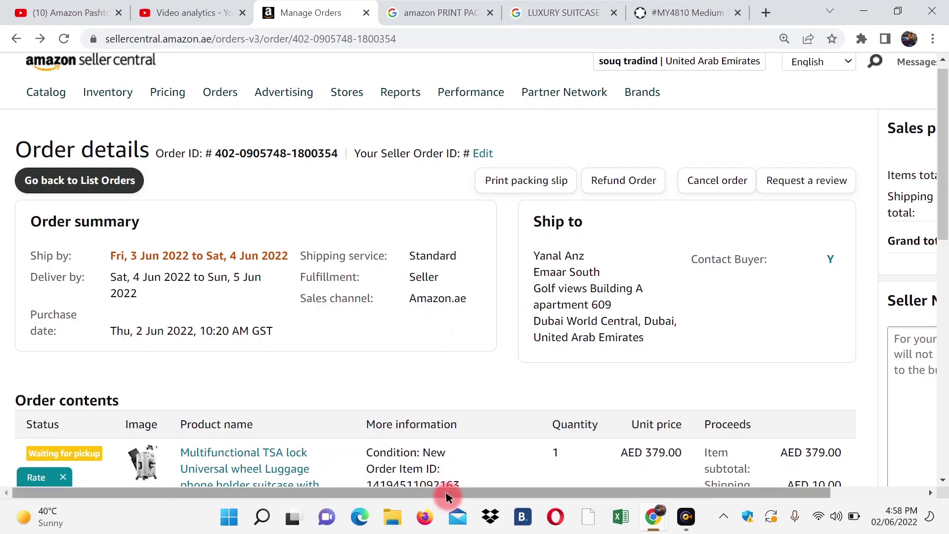
mouse_move(446, 496)
mouse_down()
mouse_move(584, 494)
mouse_move(434, 491)
mouse_up()
scroll(421, 419, down, 1)
scroll(421, 419, down, 3)
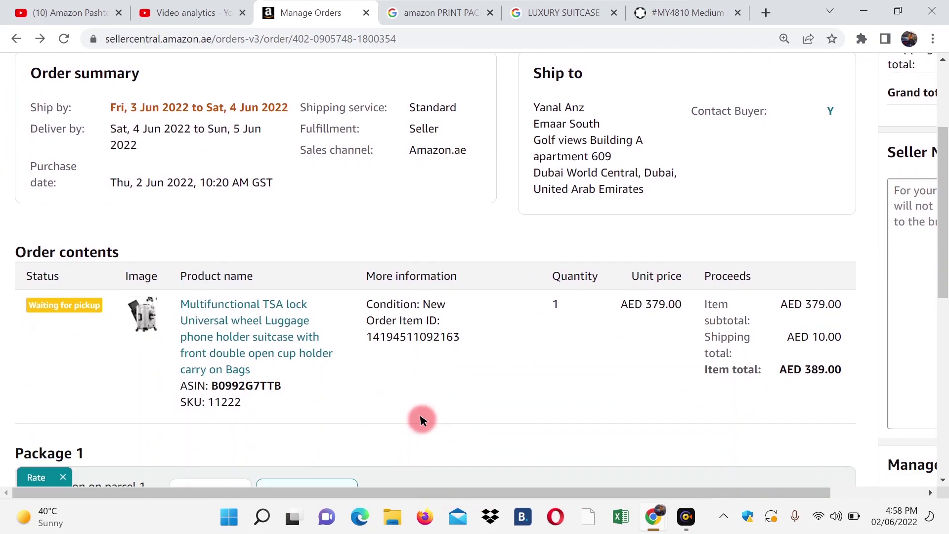
scroll(360, 390, down, 6)
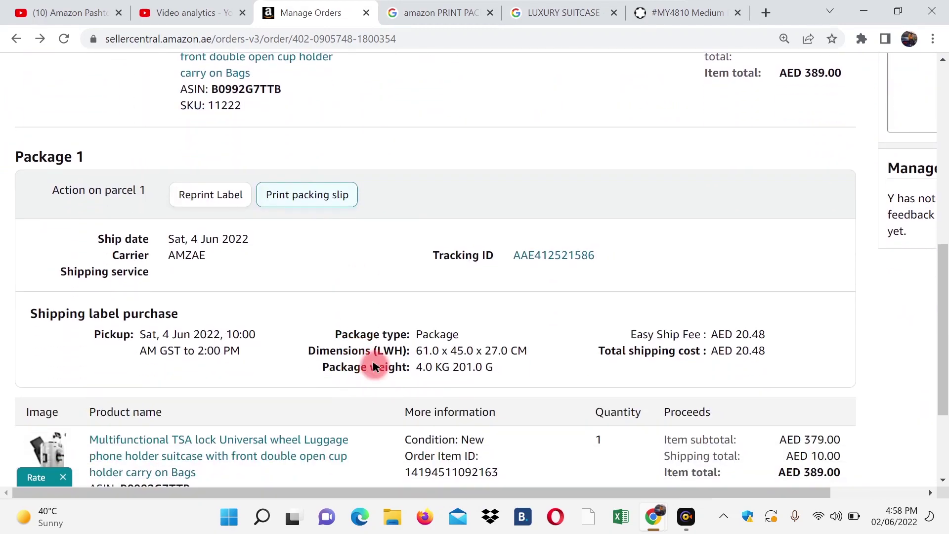
scroll(373, 361, down, 3)
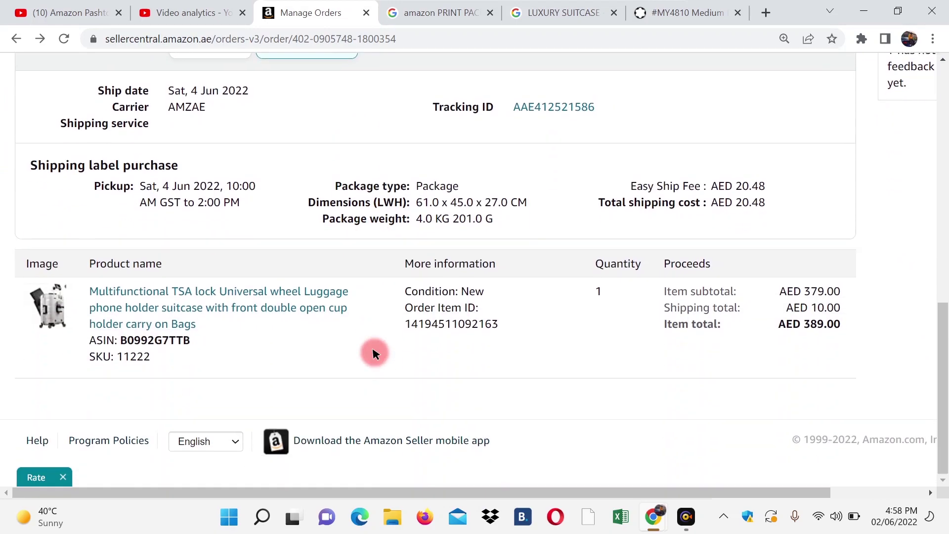
scroll(374, 353, up, 10)
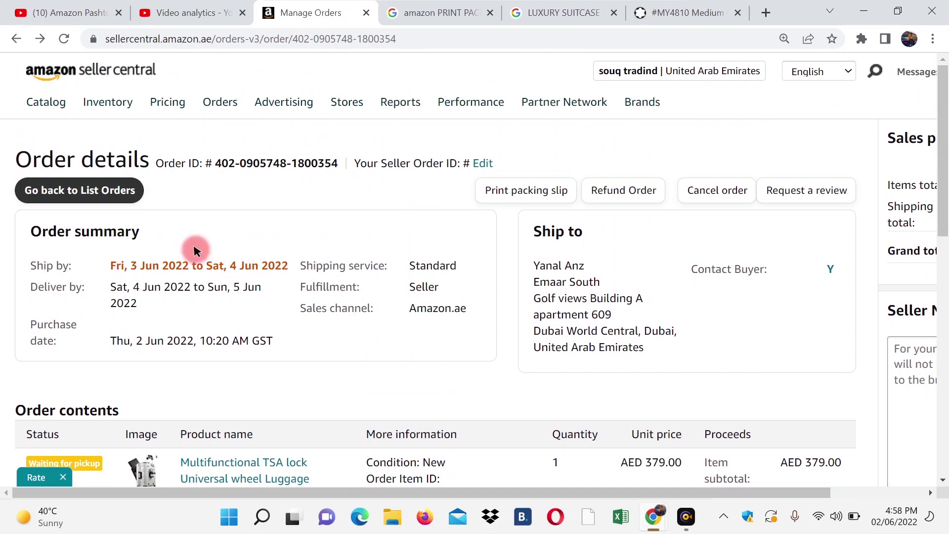
Return from the order details to the list of seller-fulfilled orders.
click(48, 191)
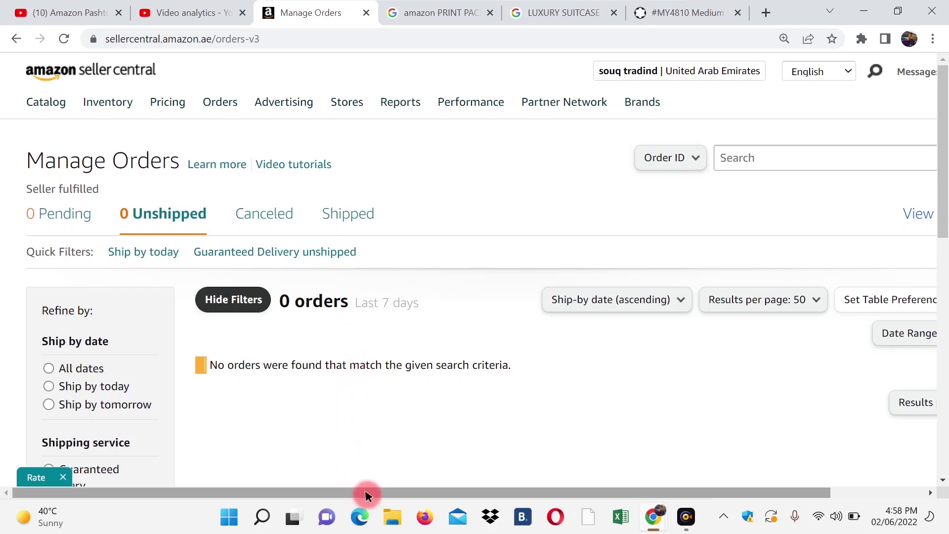
Show the shipped seller-fulfilled orders and examine the luggage order's status, delivery dates, product details, and available actions.
click(357, 217)
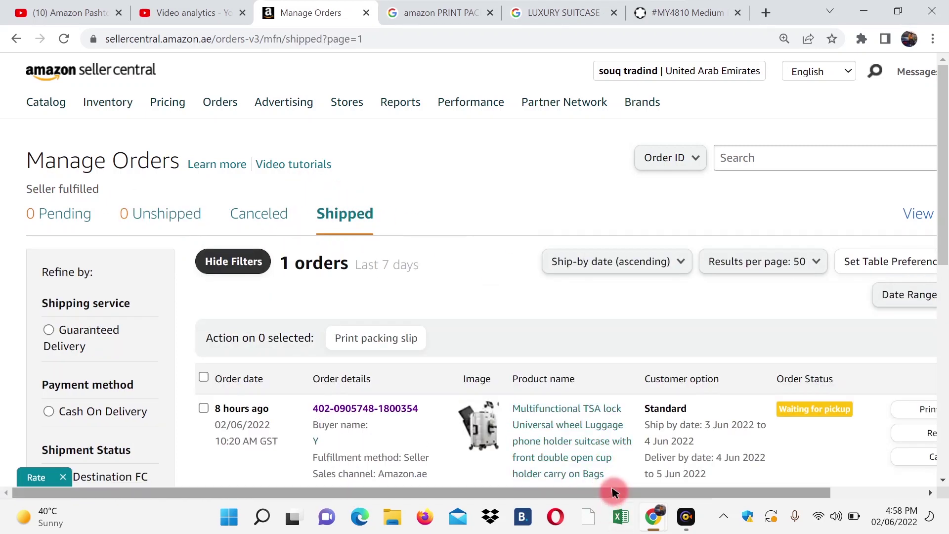
drag(611, 492, 742, 492)
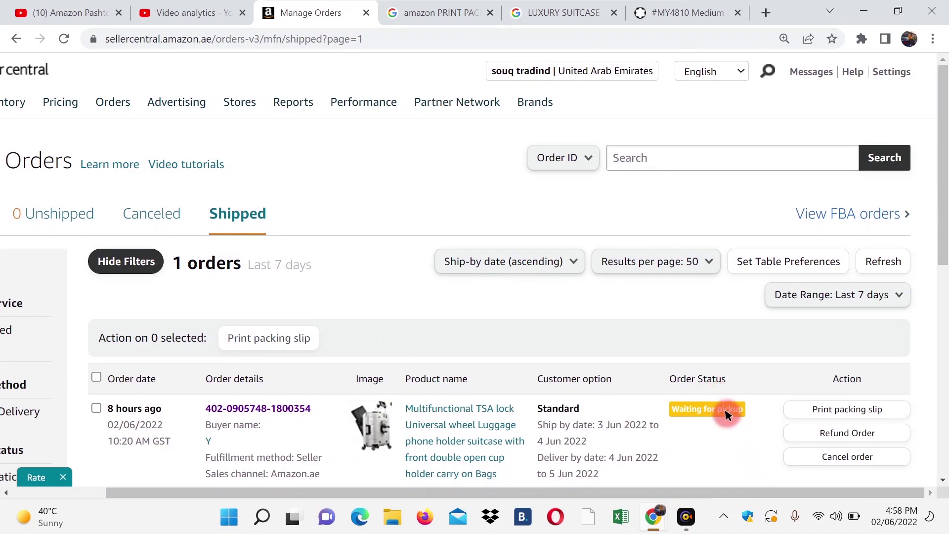
scroll(714, 395, down, 3)
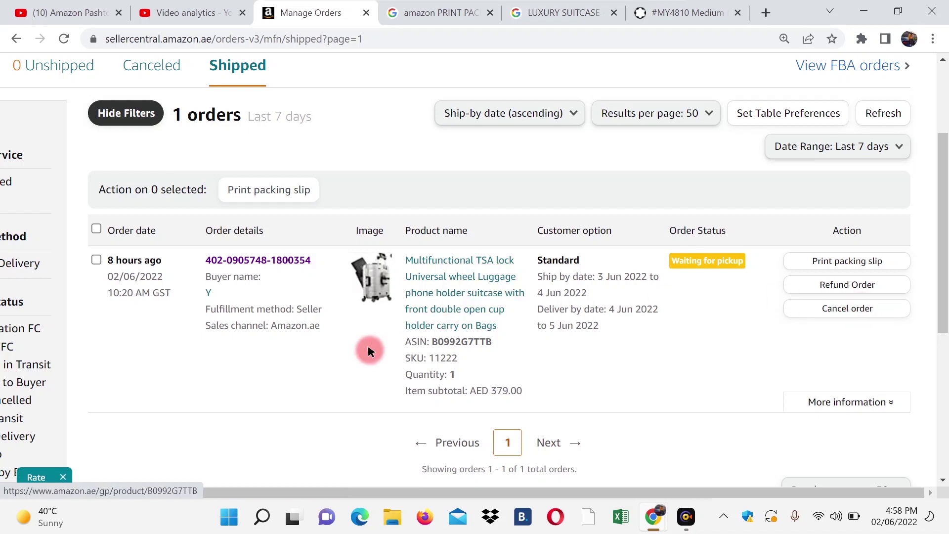
scroll(509, 322, up, 3)
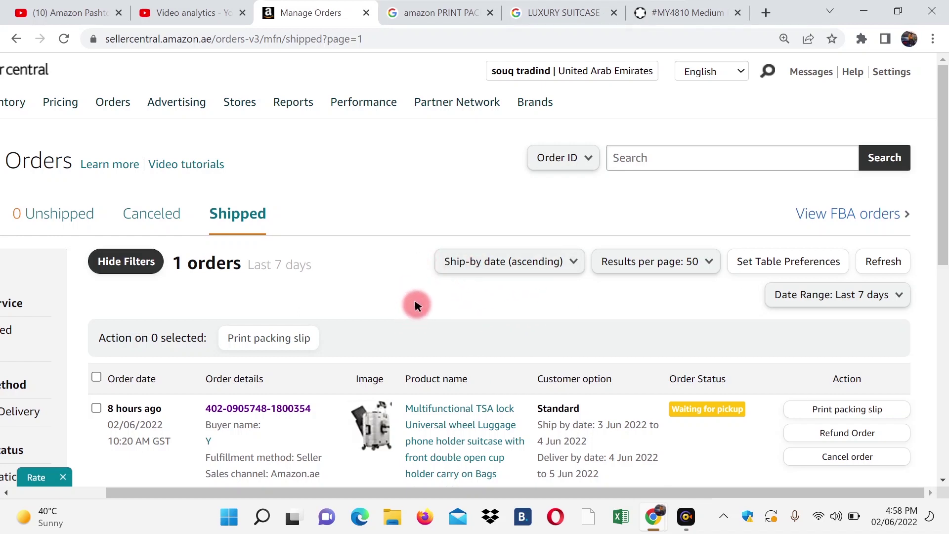
drag(394, 492, 264, 490)
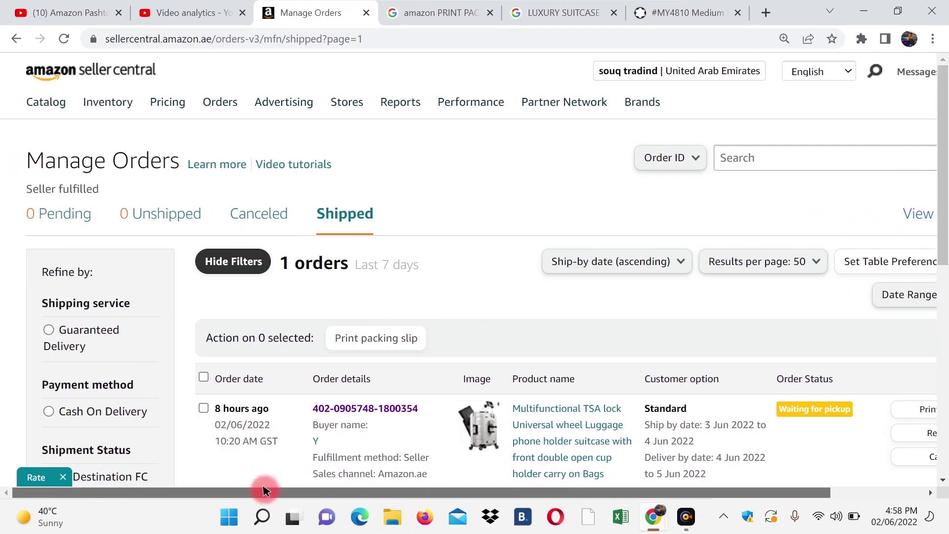
mouse_move(296, 4)
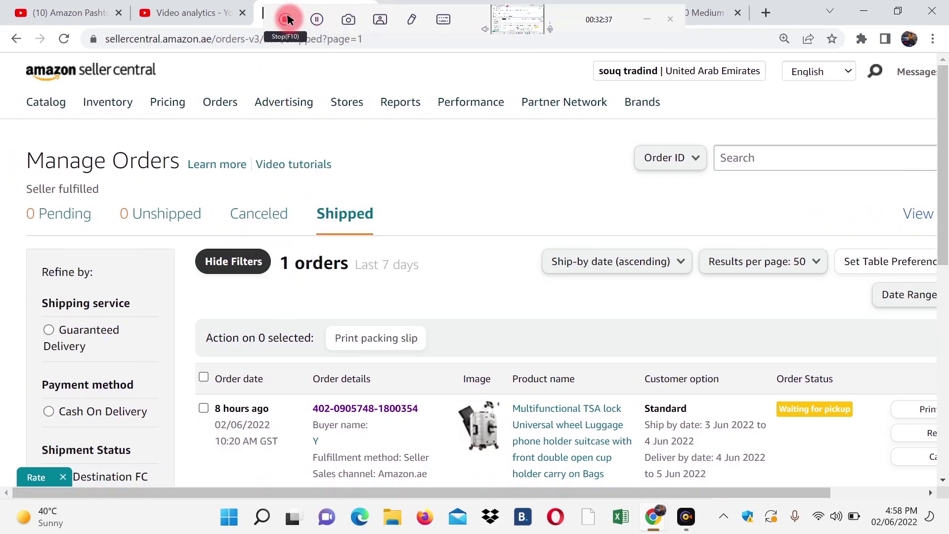